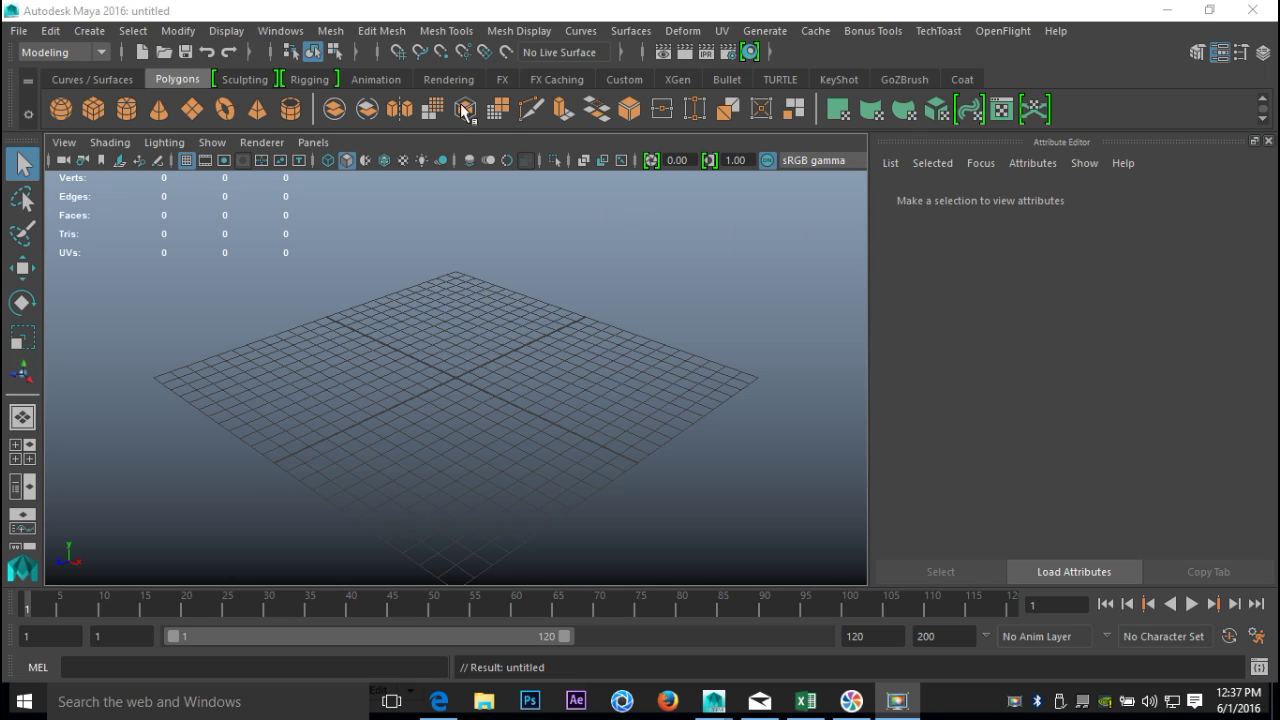
# - Switch the empty scene from perspective to a single maximised top view
pyautogui.click(23, 452)
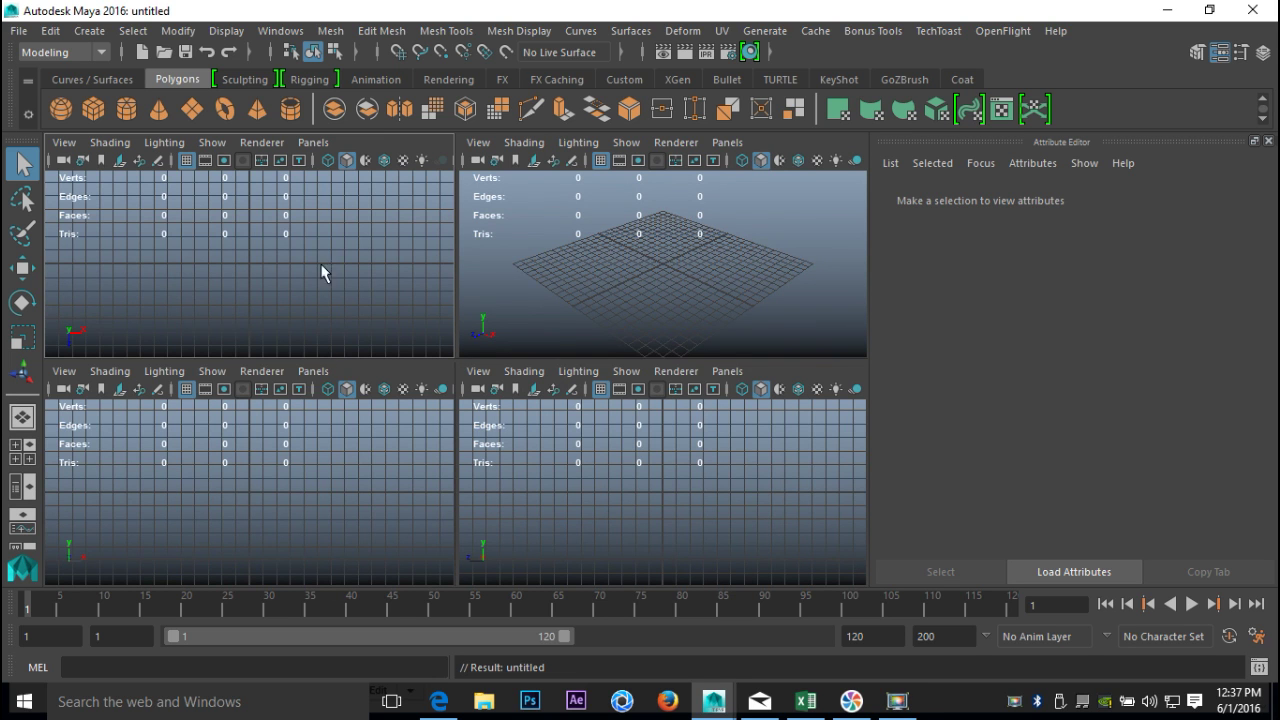
pyautogui.press('space')
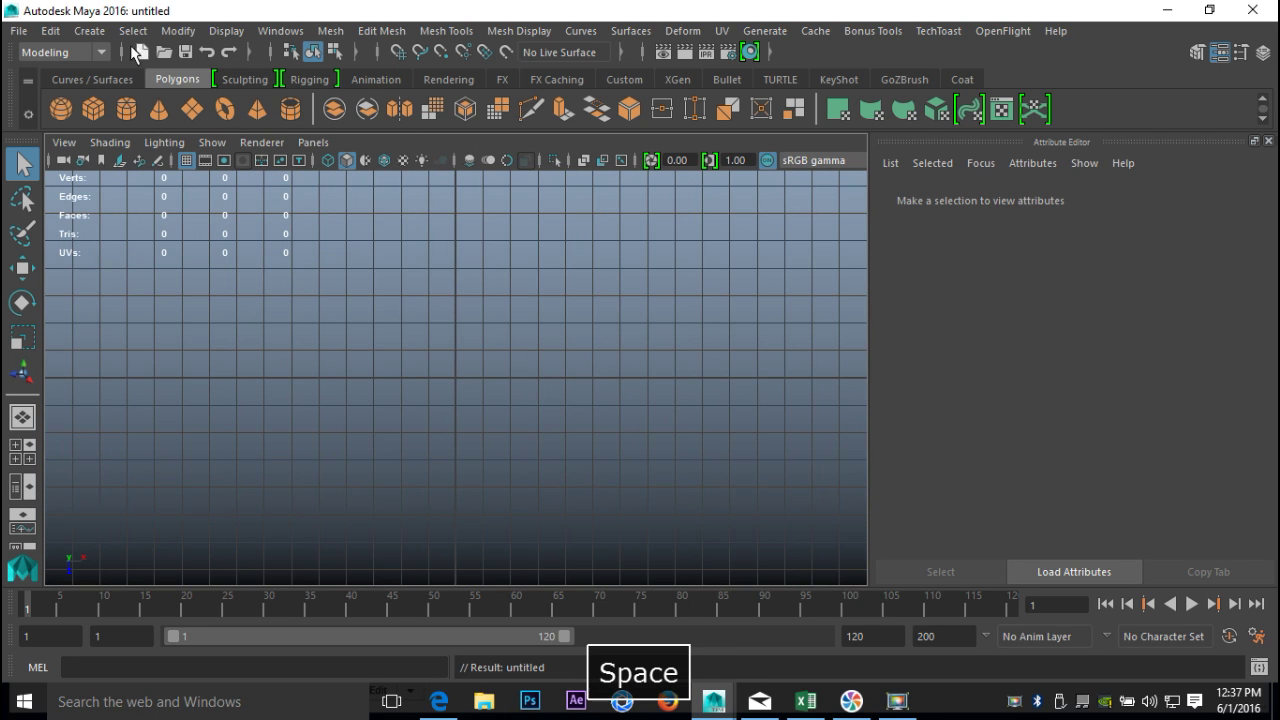
pyautogui.click(89, 31)
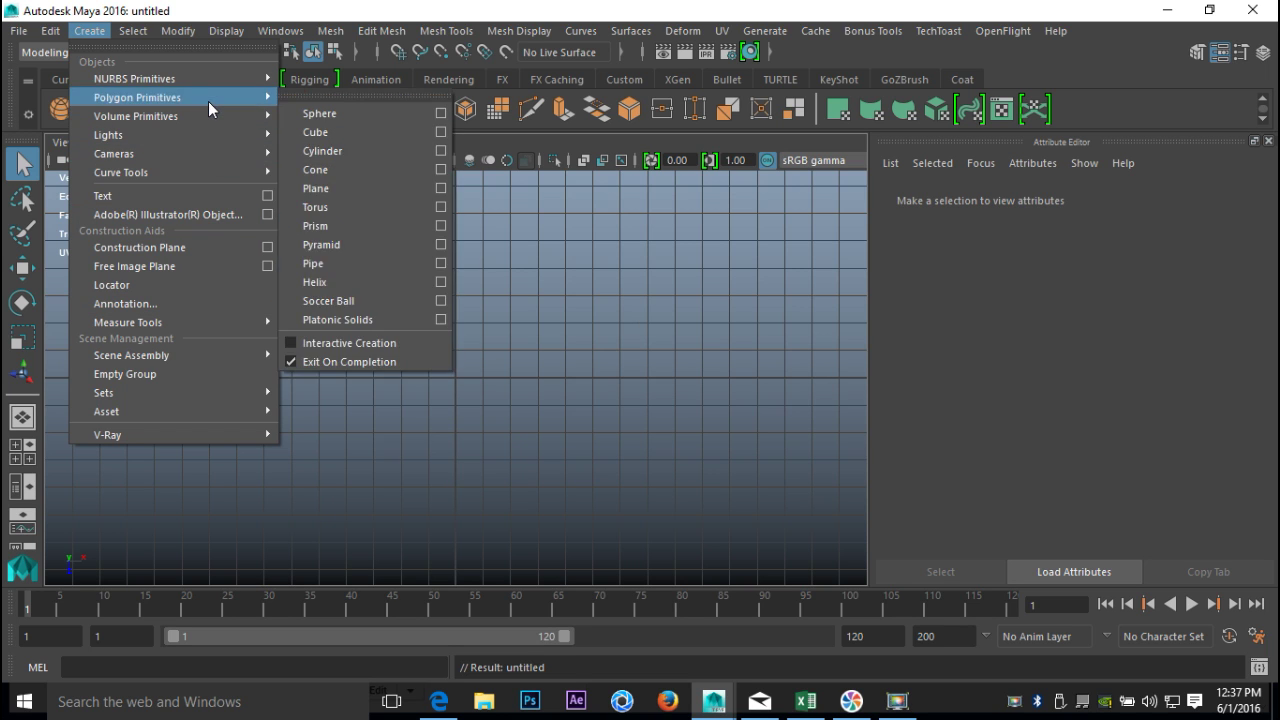
# - Draw curve1, a closed oval CV curve, from seven top-view points, ending back on the first
pyautogui.moveTo(207, 174)
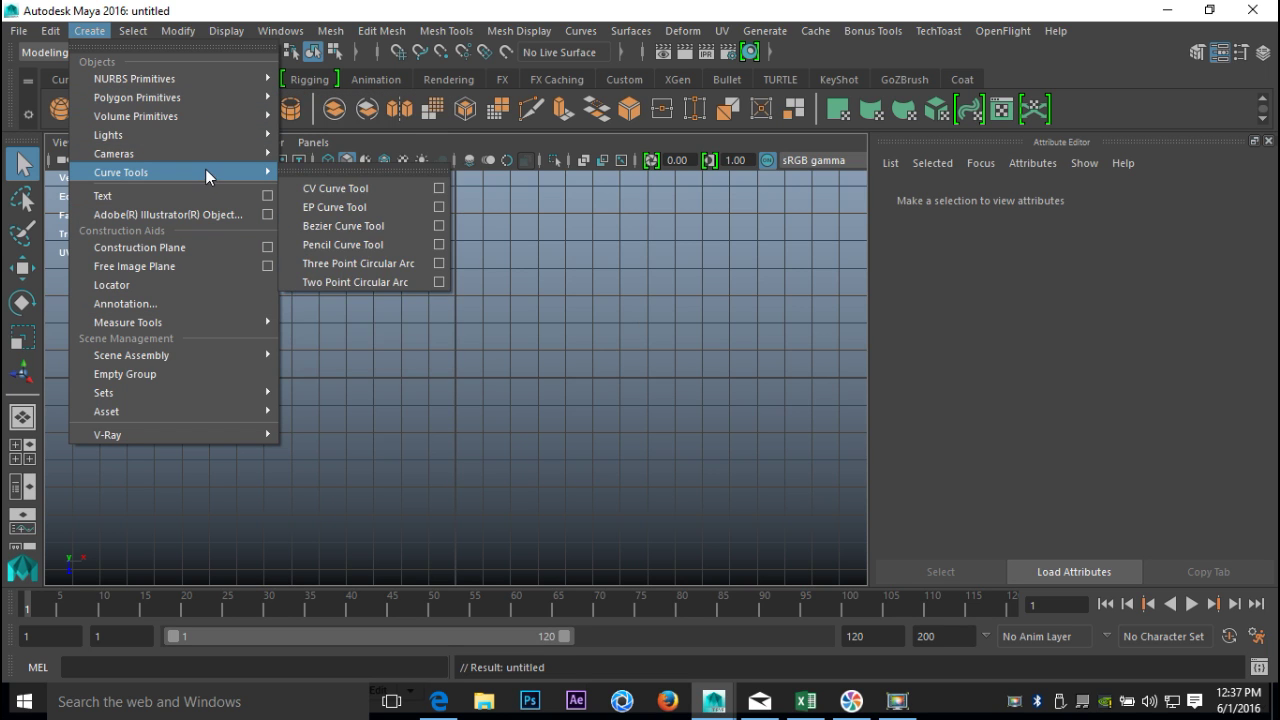
pyautogui.click(372, 188)
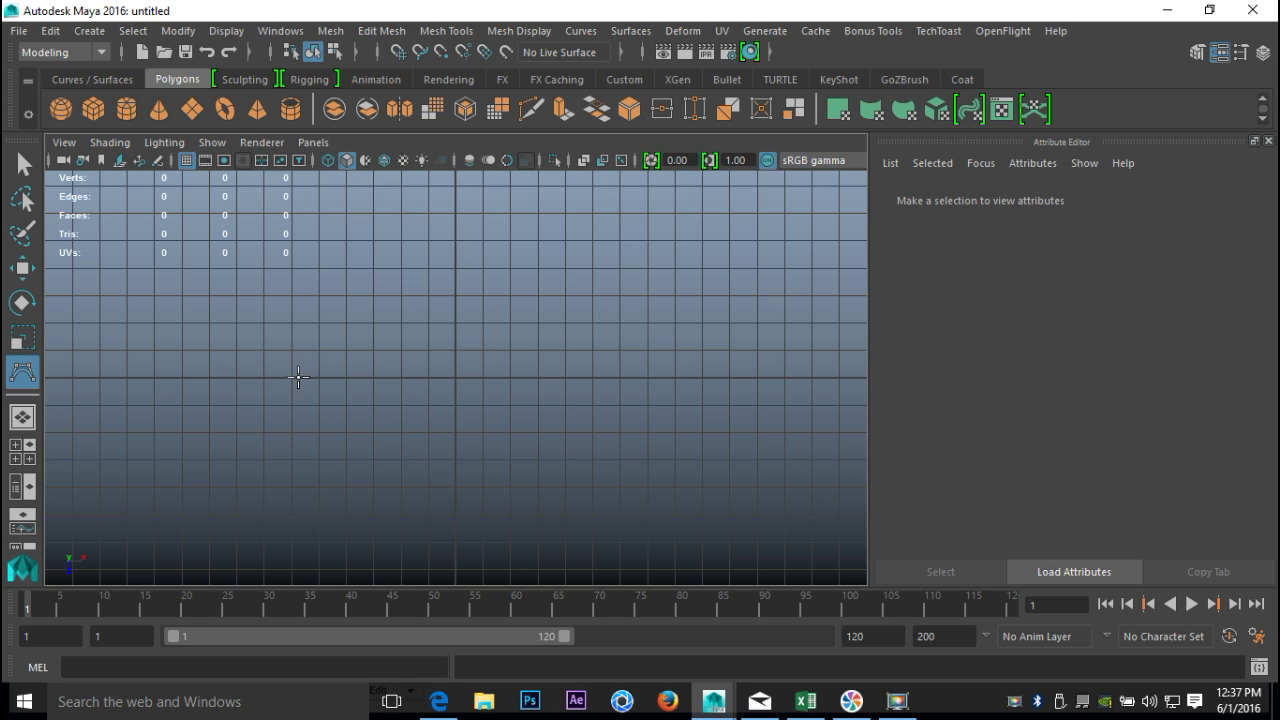
pyautogui.click(237, 377)
pyautogui.click(234, 294)
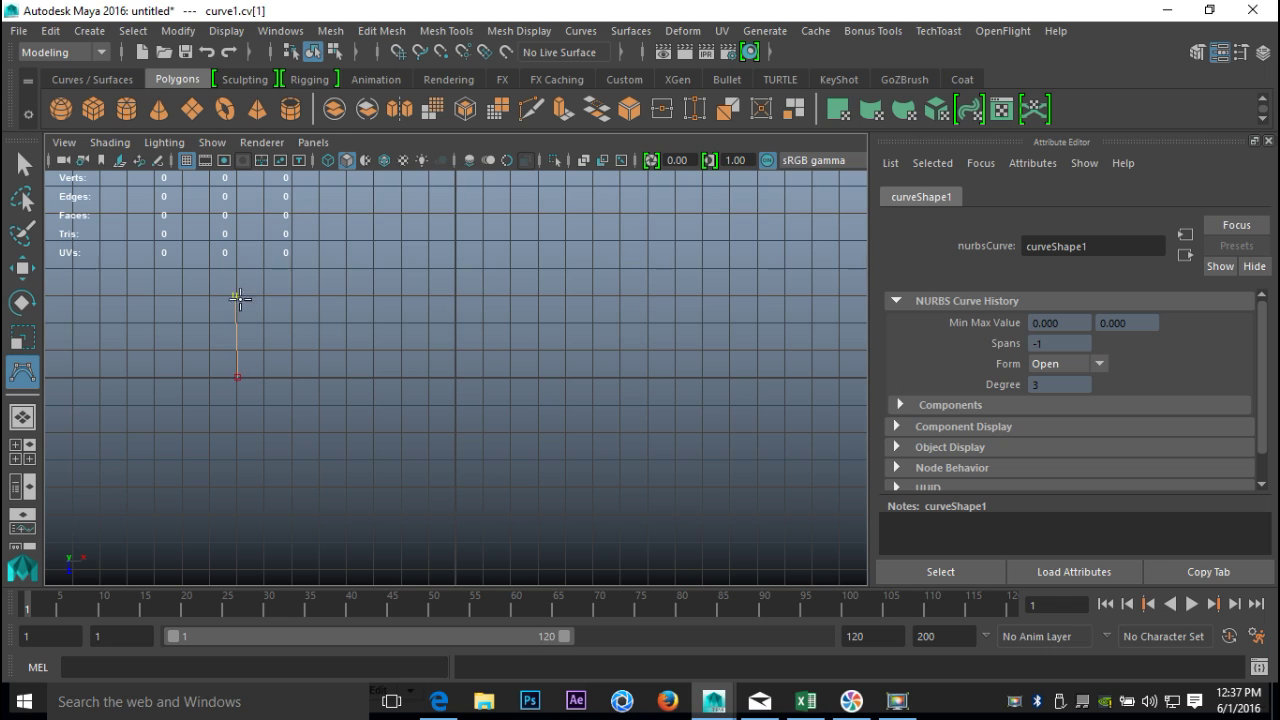
pyautogui.click(455, 294)
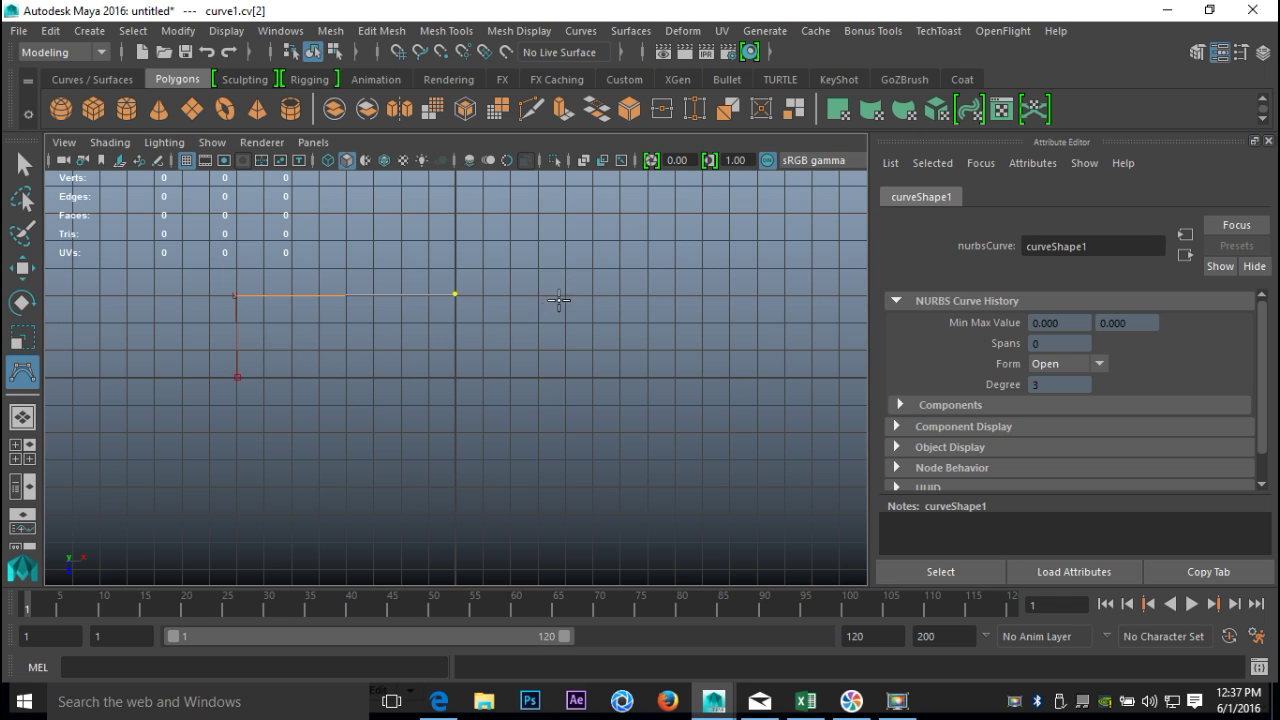
pyautogui.click(676, 295)
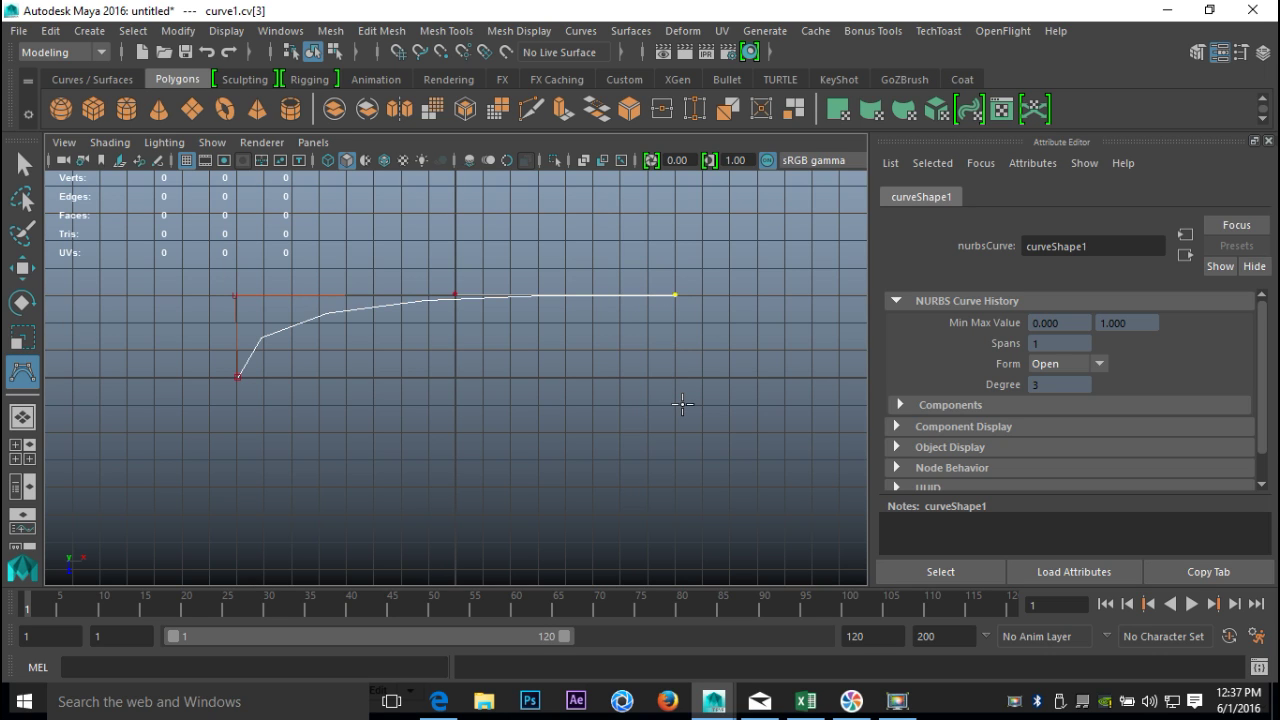
pyautogui.click(676, 460)
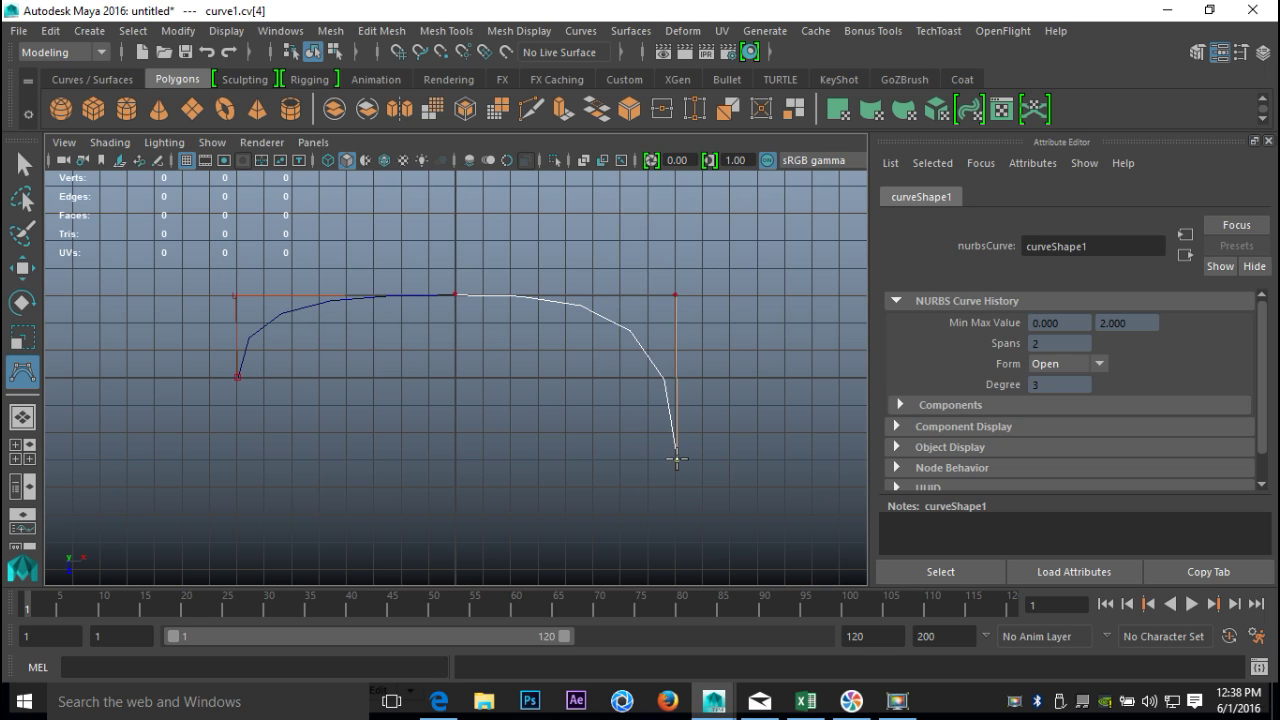
pyautogui.click(454, 460)
pyautogui.click(236, 460)
pyautogui.click(237, 379)
# - Finish curve1 and frame the whole oval in a maximised perspective view
pyautogui.press('q')
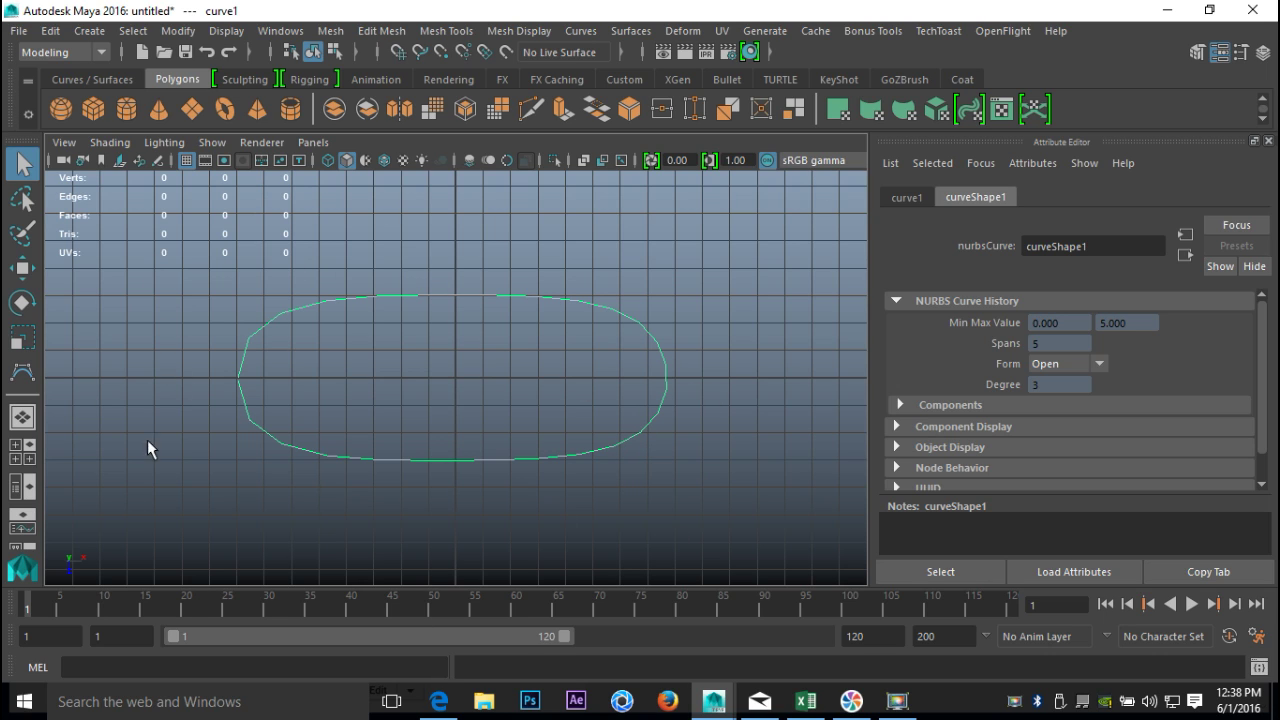
pyautogui.click(28, 453)
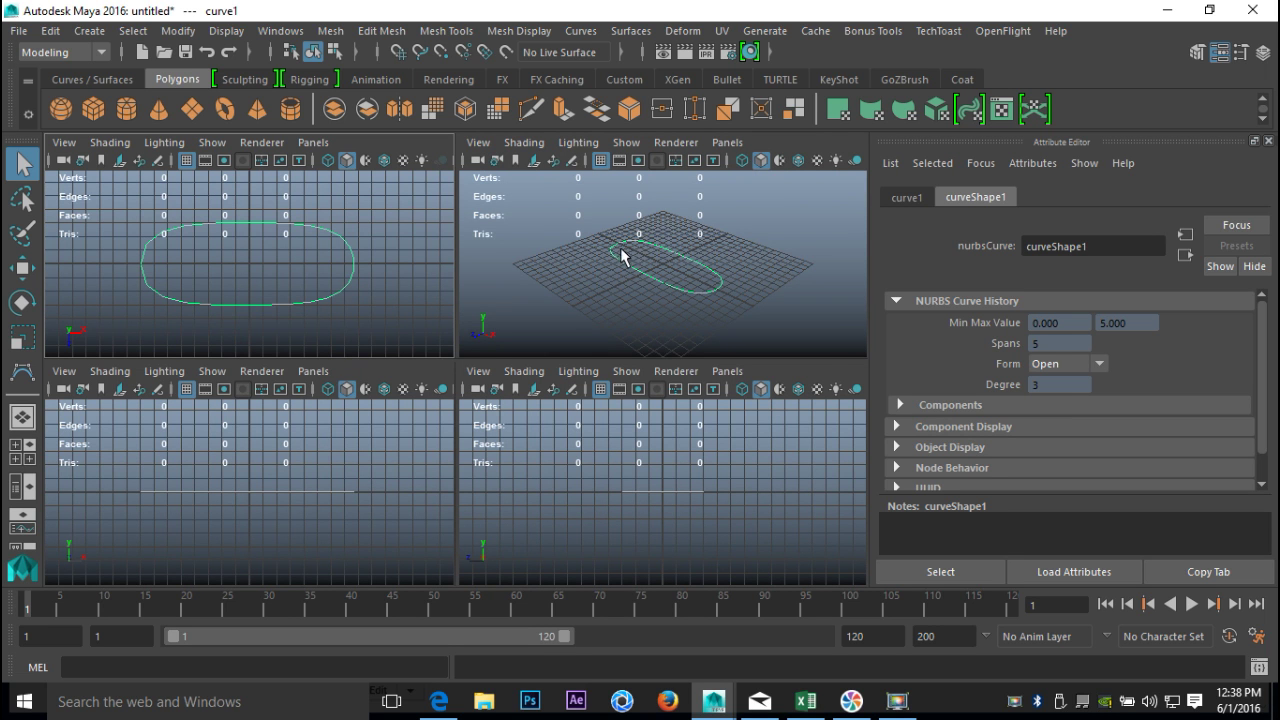
pyautogui.press('space')
pyautogui.scroll(5, 422, 354)
pyautogui.scroll(3, 422, 354)
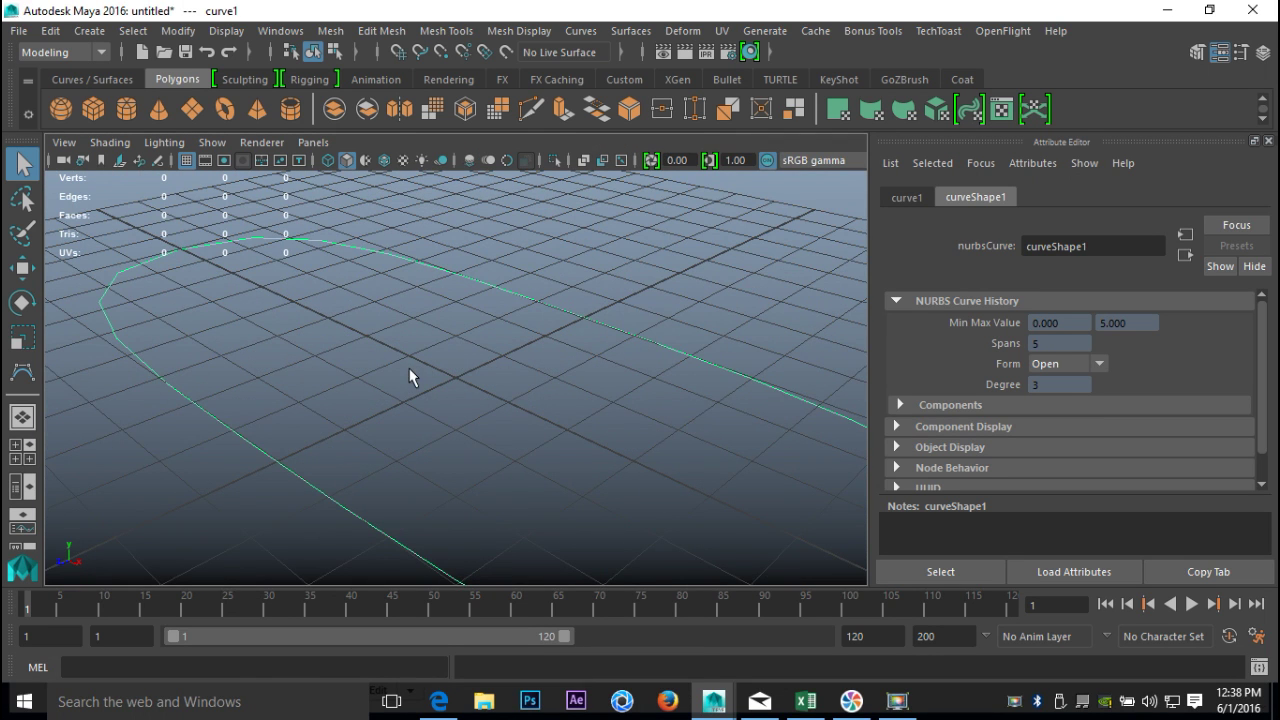
pyautogui.keyDown('alt'); pyautogui.moveTo(360, 370); pyautogui.dragTo(546, 349, button='middle'); pyautogui.keyUp('alt')
pyautogui.scroll(-2, 560, 368)
pyautogui.scroll(6, 497, 432)
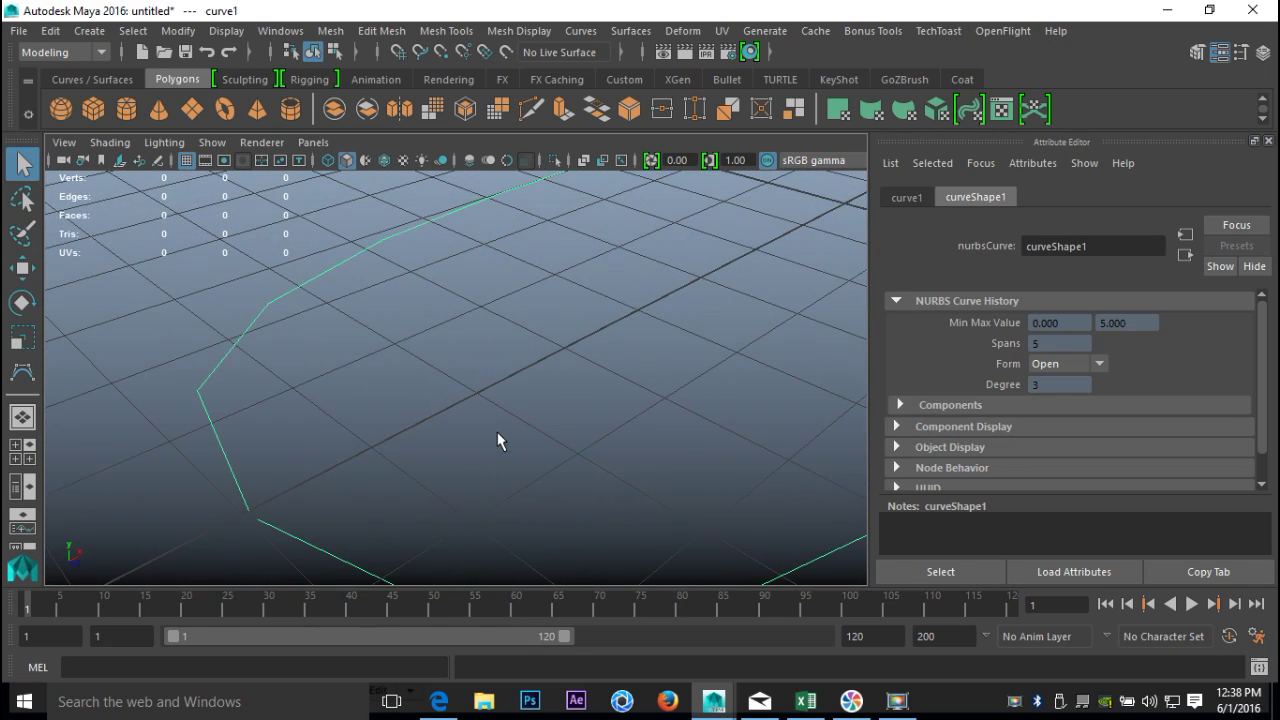
pyautogui.keyDown('alt'); pyautogui.moveTo(354, 449); pyautogui.dragTo(466, 351, button='middle'); pyautogui.keyUp('alt')
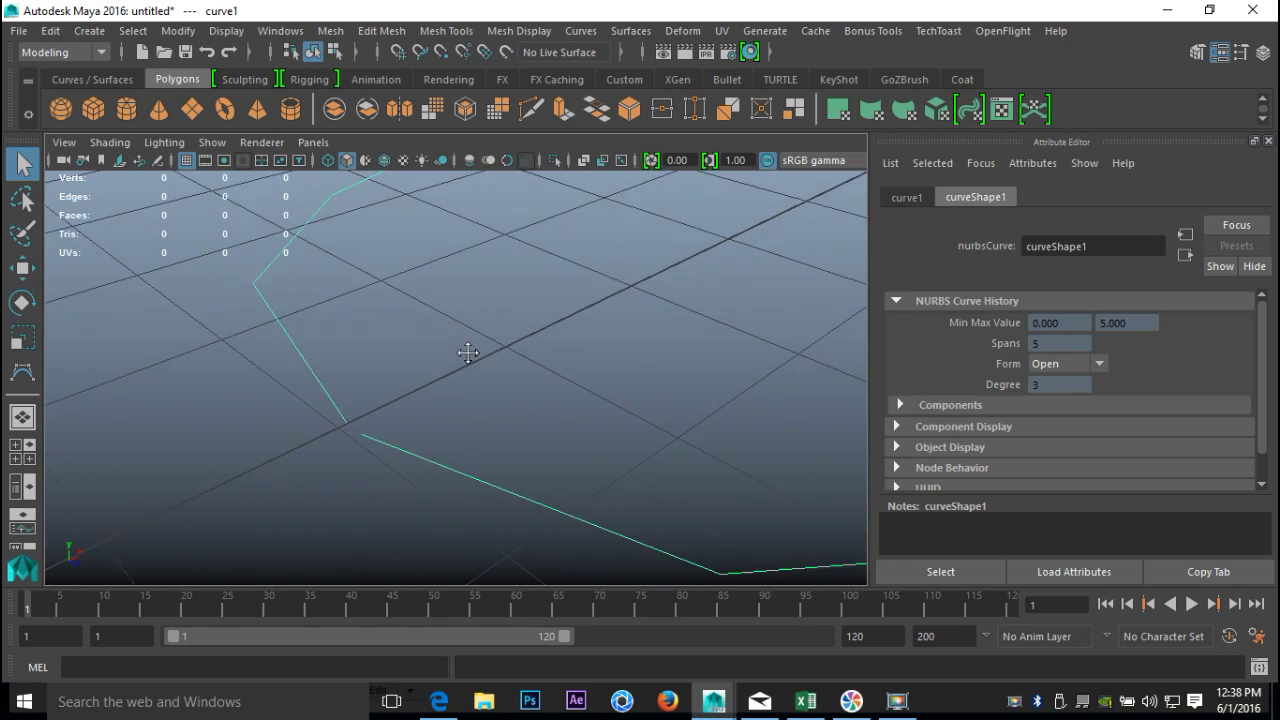
pyautogui.scroll(-6, 447, 456)
pyautogui.keyDown('alt'); pyautogui.moveTo(529, 491); pyautogui.dragTo(334, 396); pyautogui.keyUp('alt')
# - Create a polygon cylinder with Subdivisions Caps set to 0
pyautogui.click(131, 111)
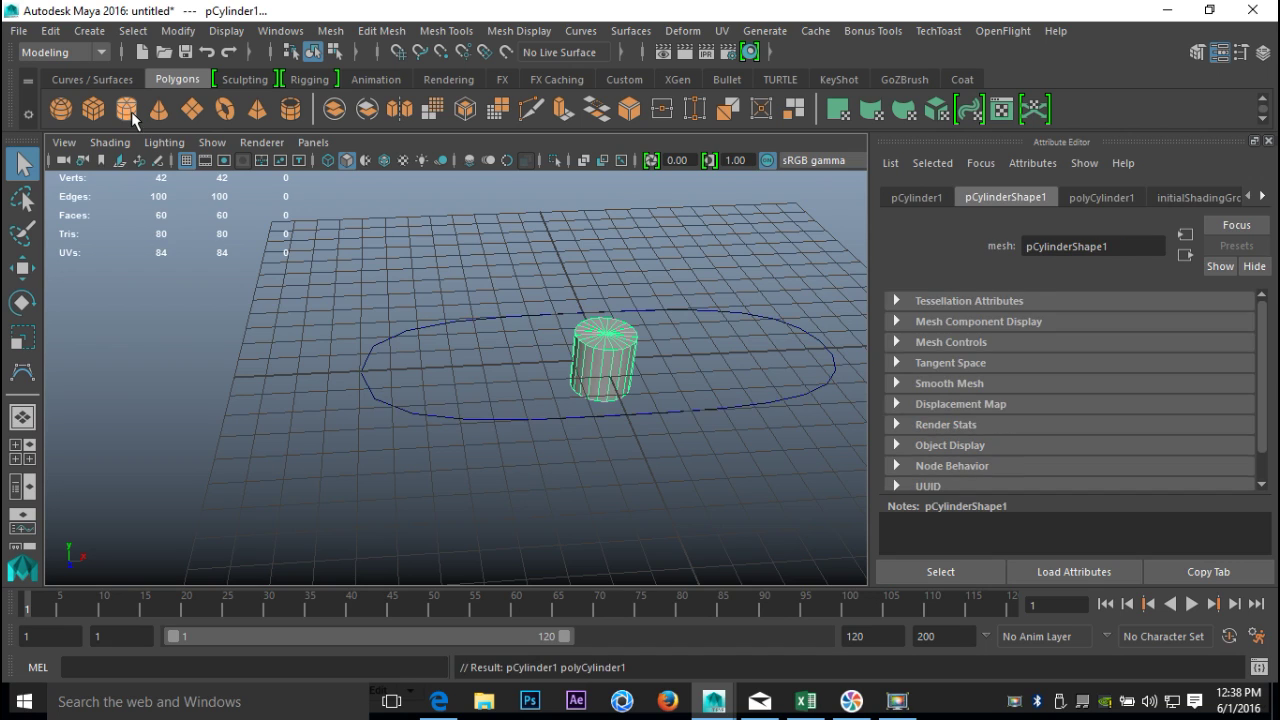
pyautogui.click(1100, 198)
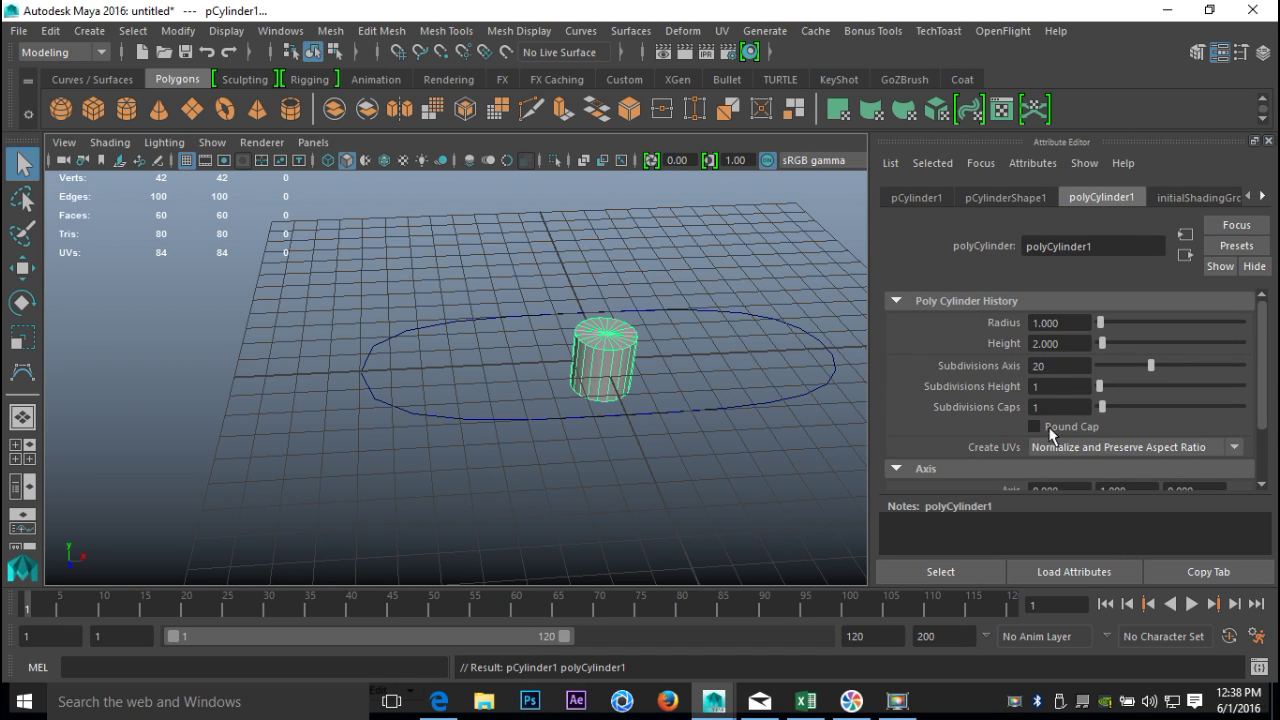
pyautogui.moveTo(1065, 409); pyautogui.dragTo(891, 410)
pyautogui.write('0')
pyautogui.press('Return')
# - Delete every cylinder face except the top cap, then return to Object Mode
pyautogui.keyDown('alt'); pyautogui.moveTo(738, 392); pyautogui.dragTo(528, 451); pyautogui.keyUp('alt')
pyautogui.rightClick(523, 400)
pyautogui.moveTo(523, 380); pyautogui.dragTo(542, 235, button='right')
pyautogui.keyDown('alt'); pyautogui.moveTo(523, 277); pyautogui.dragTo(543, 433); pyautogui.keyUp('alt')
pyautogui.press('Delete')
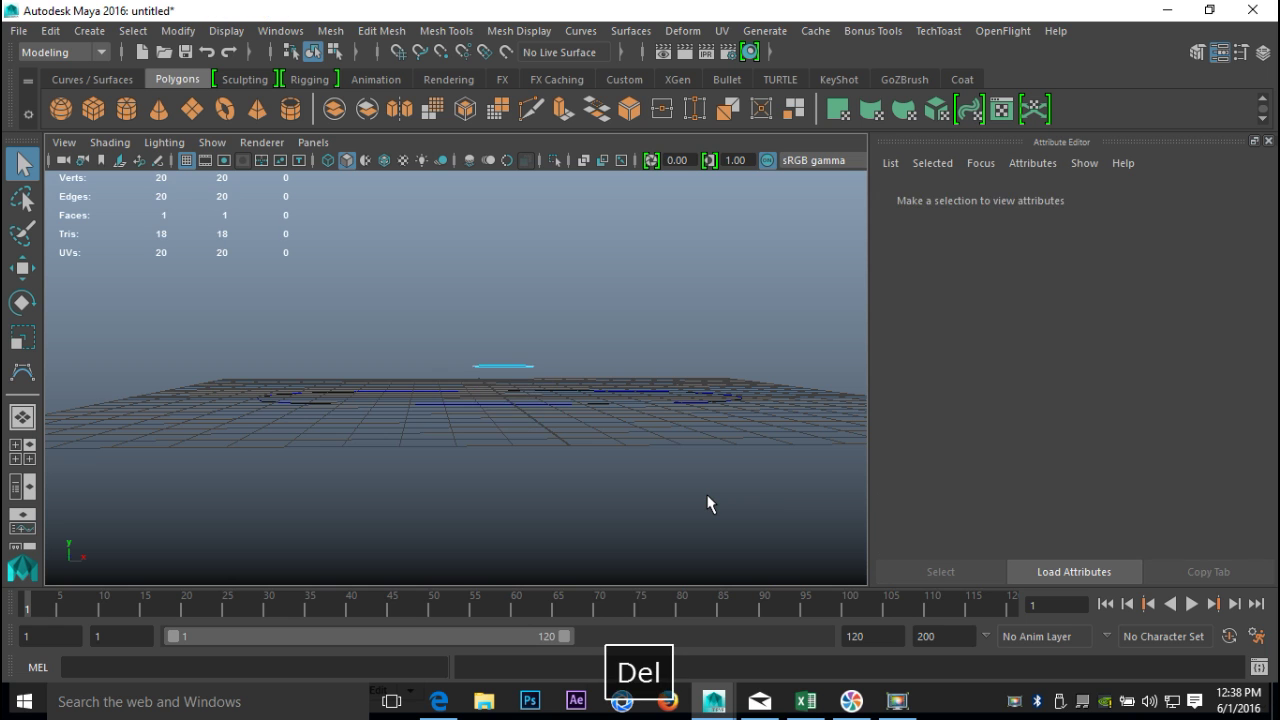
pyautogui.keyDown('alt'); pyautogui.moveTo(674, 500); pyautogui.dragTo(560, 470); pyautogui.keyUp('alt')
pyautogui.moveTo(533, 388); pyautogui.dragTo(620, 205, button='right')
pyautogui.rightClick(516, 378)
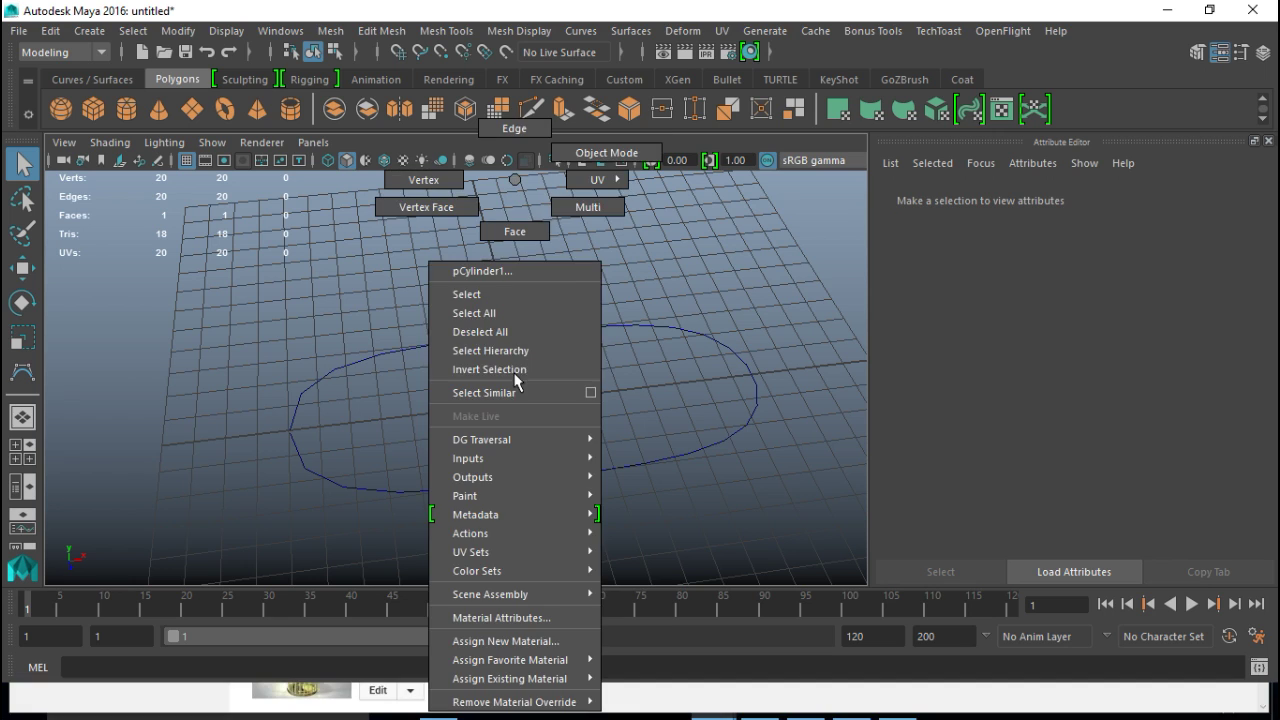
pyautogui.click(606, 152)
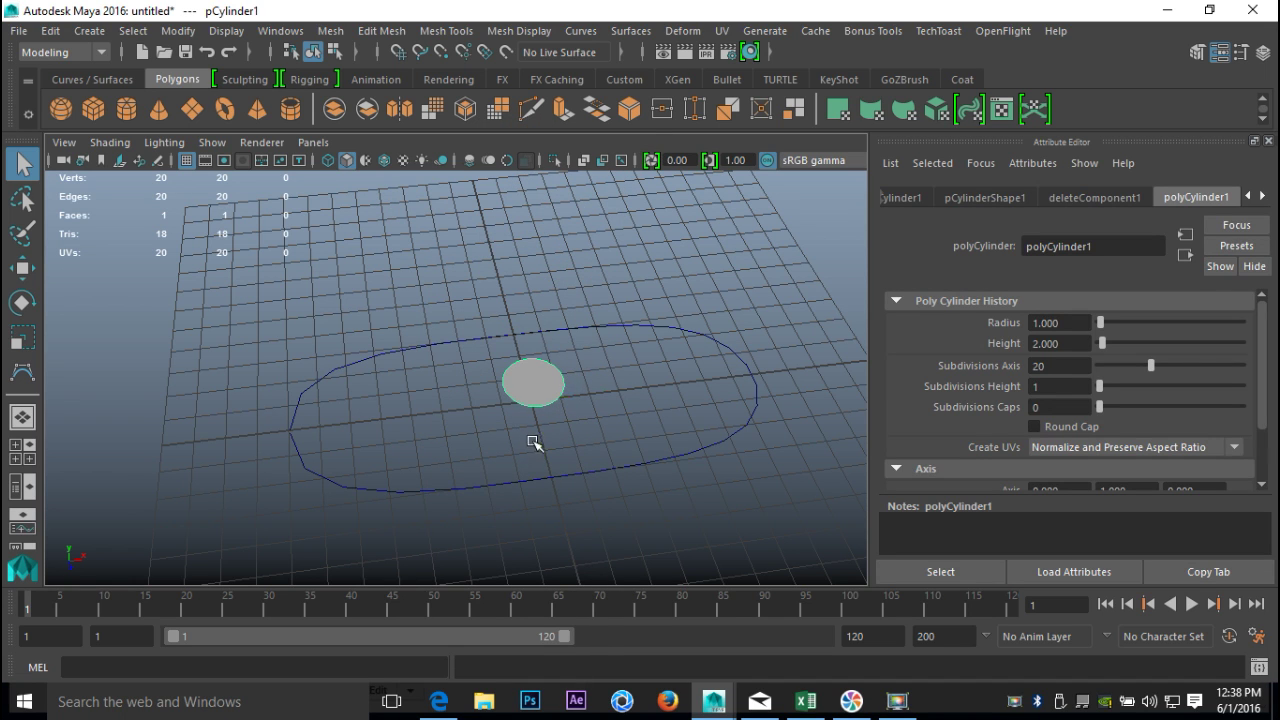
# - Move the cap to the oval's left end and centre its pivot
pyautogui.press('w')
pyautogui.moveTo(609, 394); pyautogui.dragTo(393, 418)
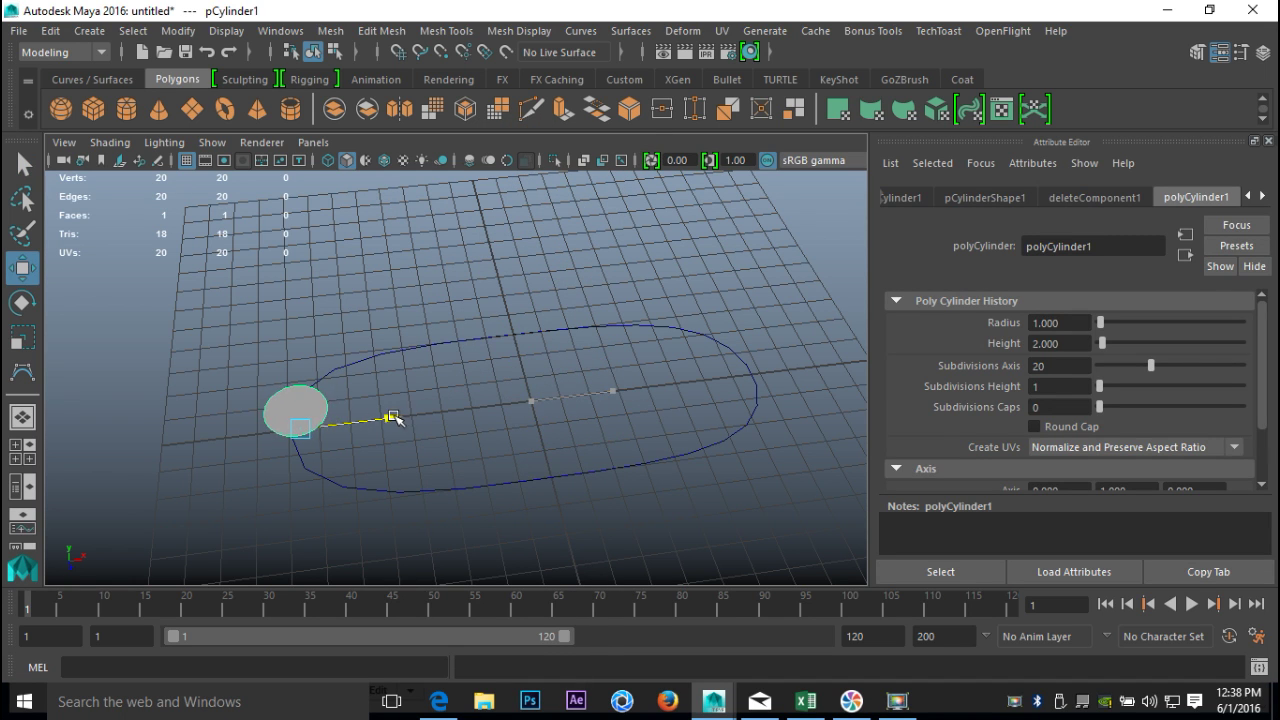
pyautogui.click(178, 31)
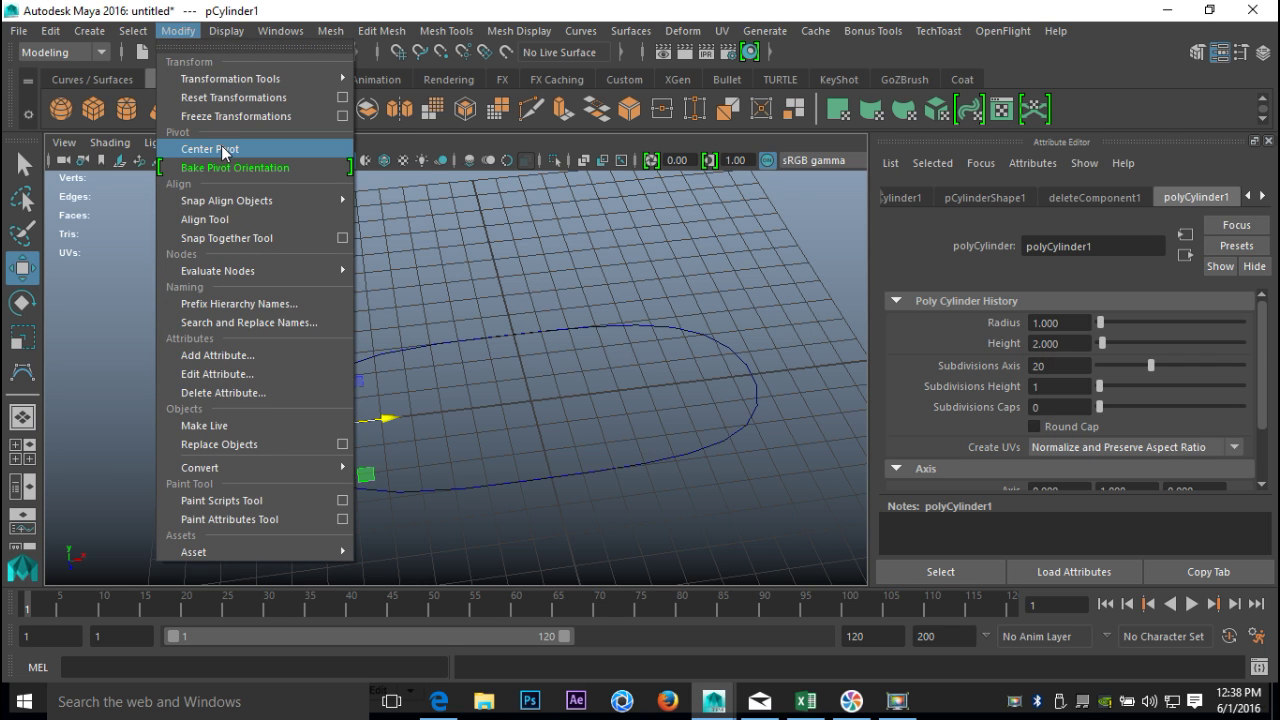
pyautogui.click(222, 150)
pyautogui.scroll(5, 369, 411)
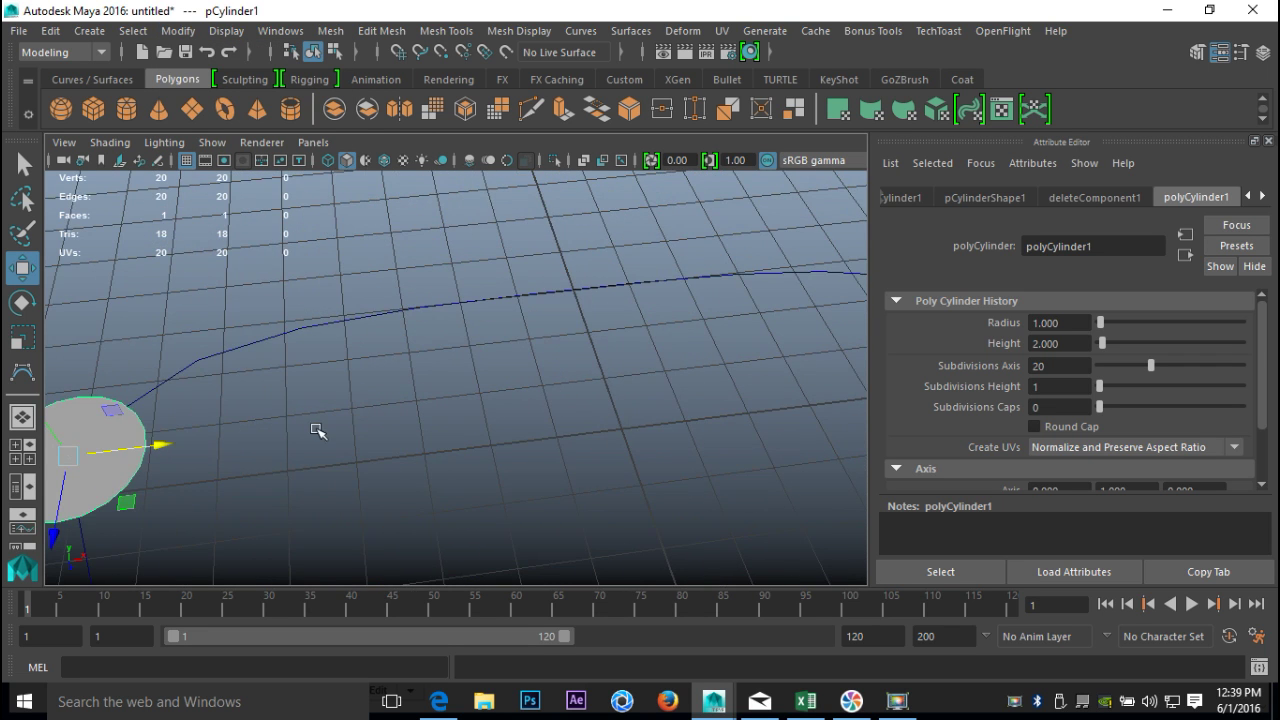
pyautogui.press('f')
pyautogui.keyDown('alt'); pyautogui.moveTo(318, 430); pyautogui.dragTo(686, 409); pyautogui.keyUp('alt')
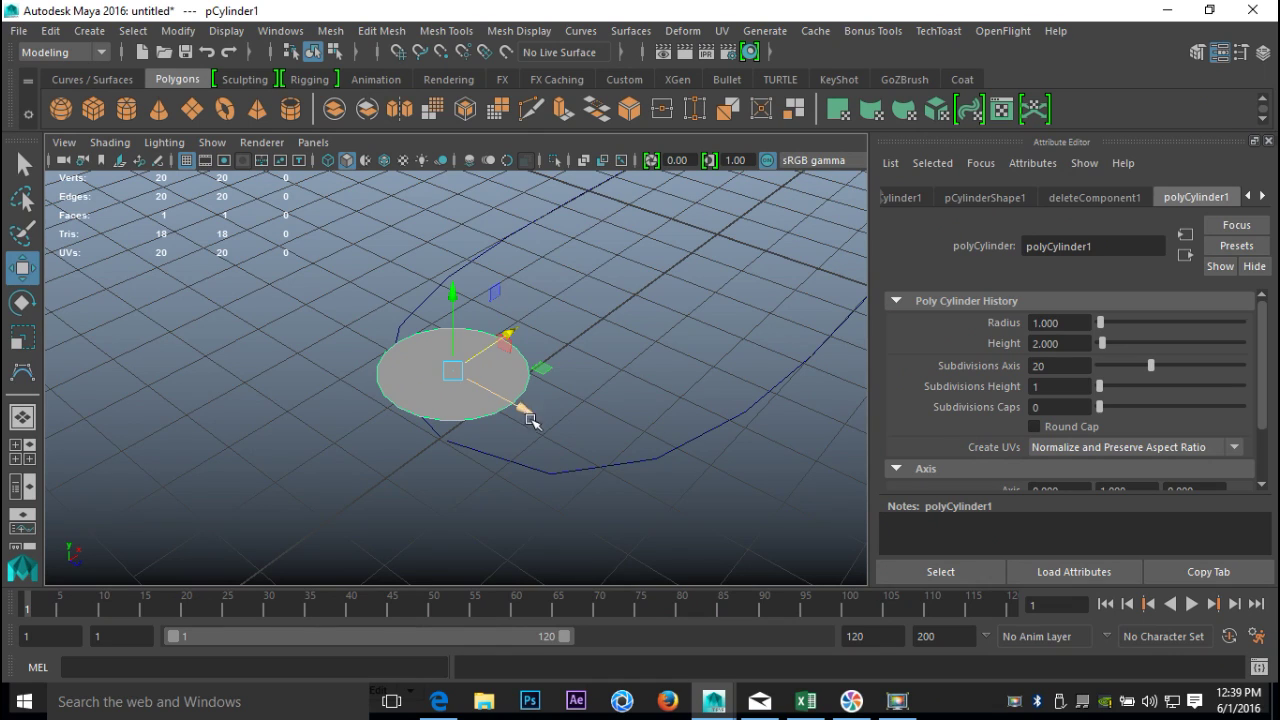
# - Rotate the cap upright and scale it down to a small disc
pyautogui.press('e')
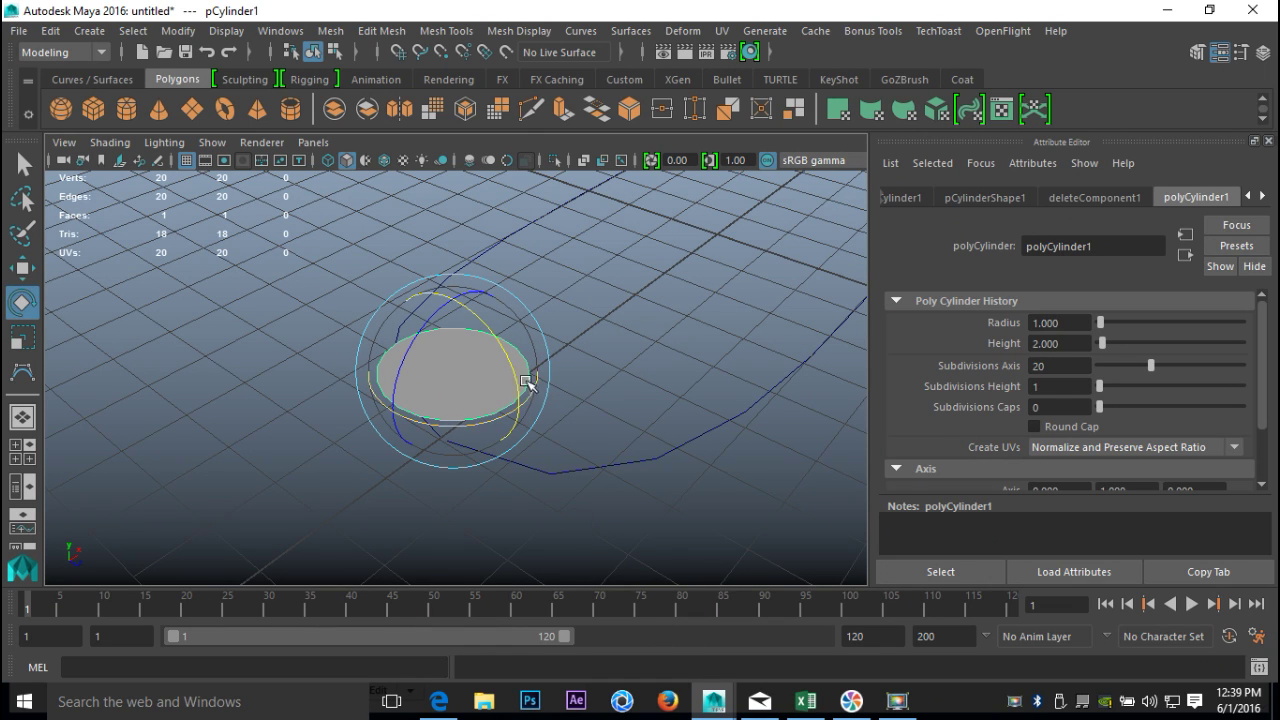
pyautogui.moveTo(516, 374); pyautogui.dragTo(460, 269)
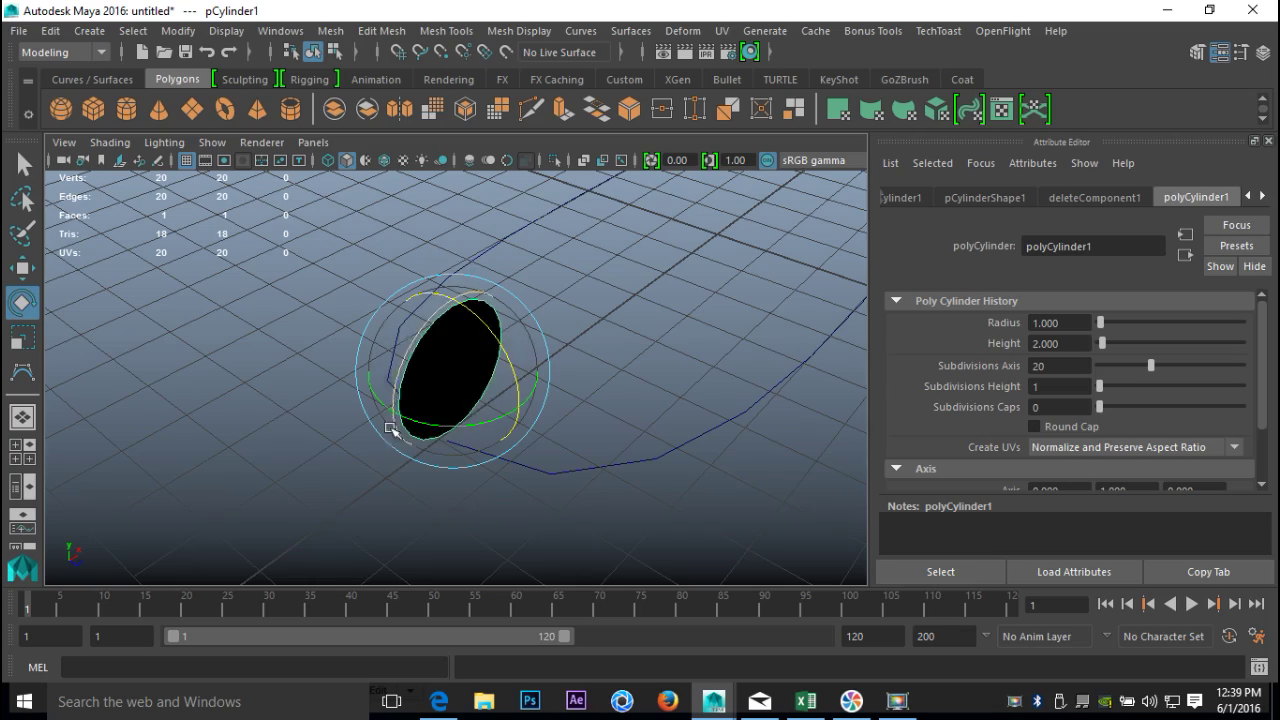
pyautogui.keyDown('alt'); pyautogui.moveTo(391, 429); pyautogui.dragTo(583, 441); pyautogui.keyUp('alt')
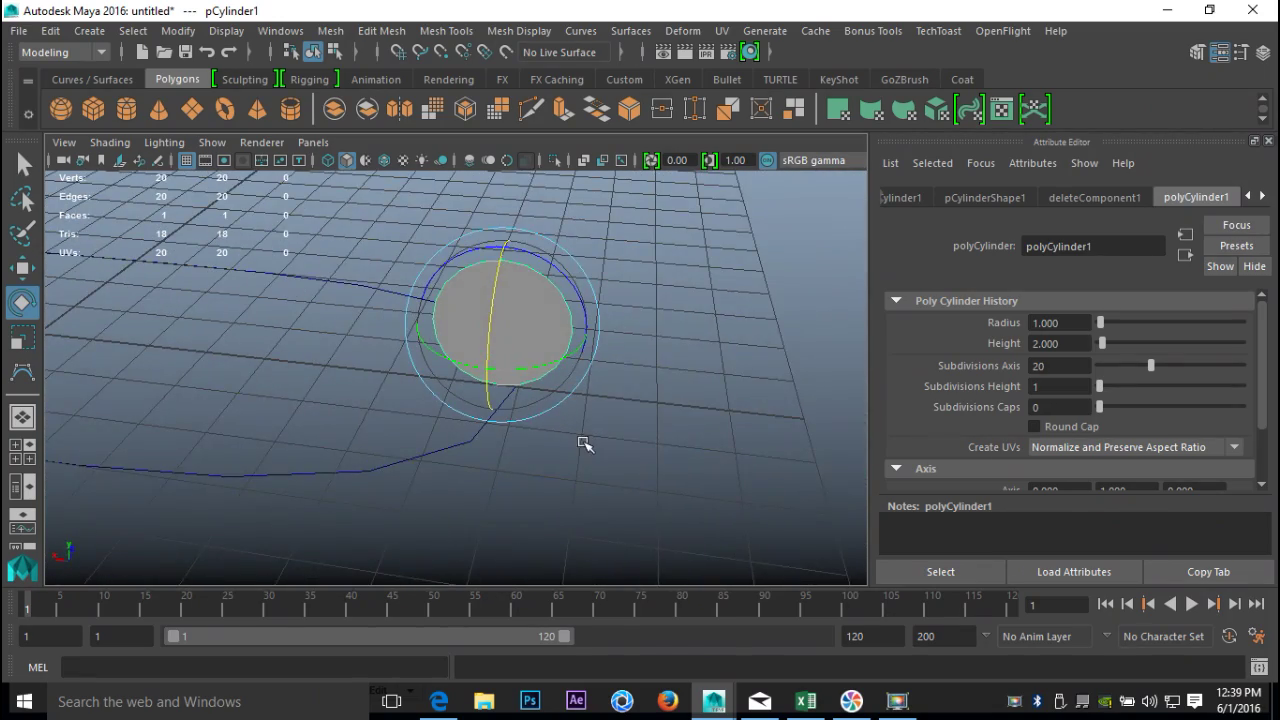
pyautogui.press('r')
pyautogui.moveTo(508, 328); pyautogui.dragTo(425, 352)
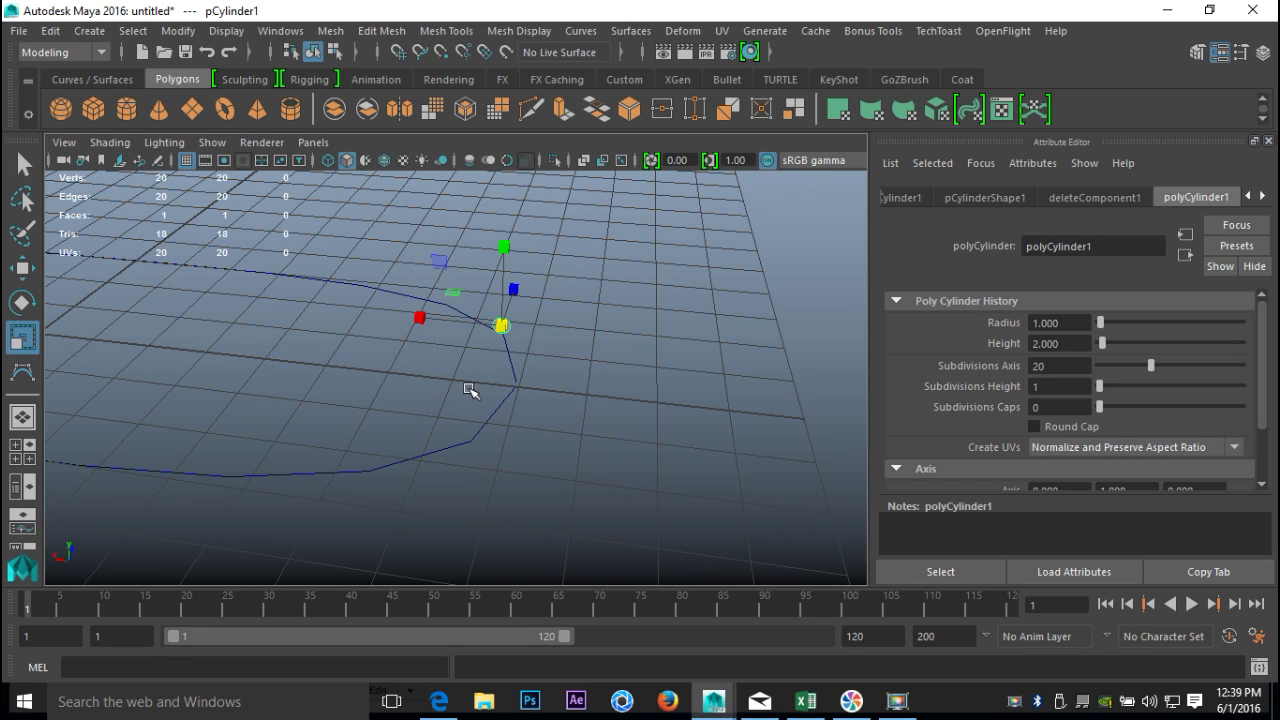
# - Frame the disc and duplicate it as pCylinder2
pyautogui.press('w')
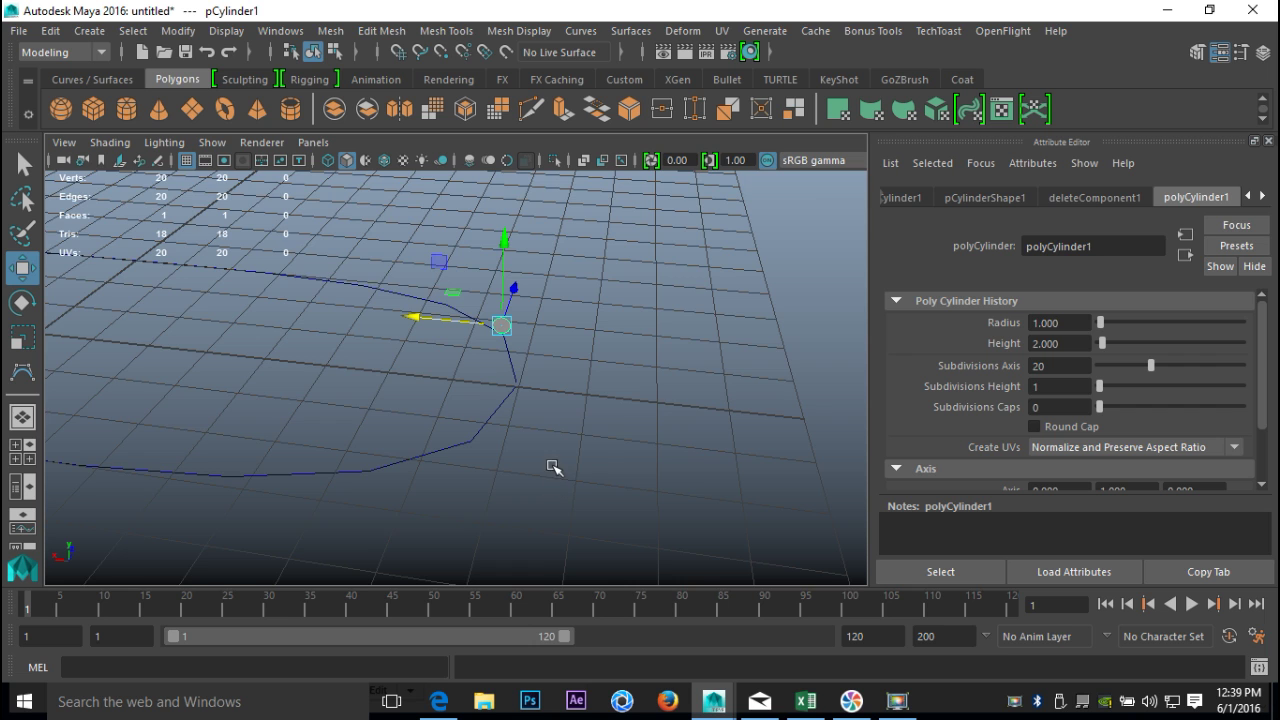
pyautogui.press('f')
pyautogui.scroll(-6, 553, 467)
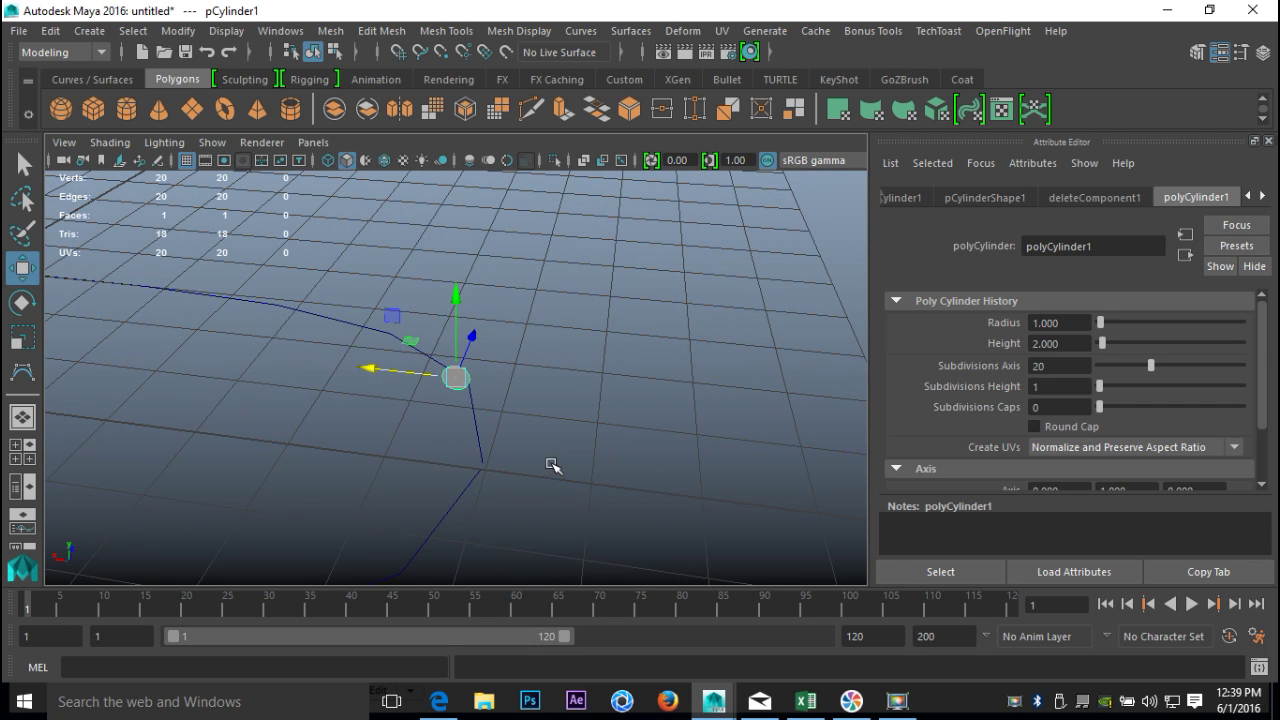
pyautogui.keyDown('alt'); pyautogui.moveTo(535, 492); pyautogui.dragTo(574, 466); pyautogui.keyUp('alt')
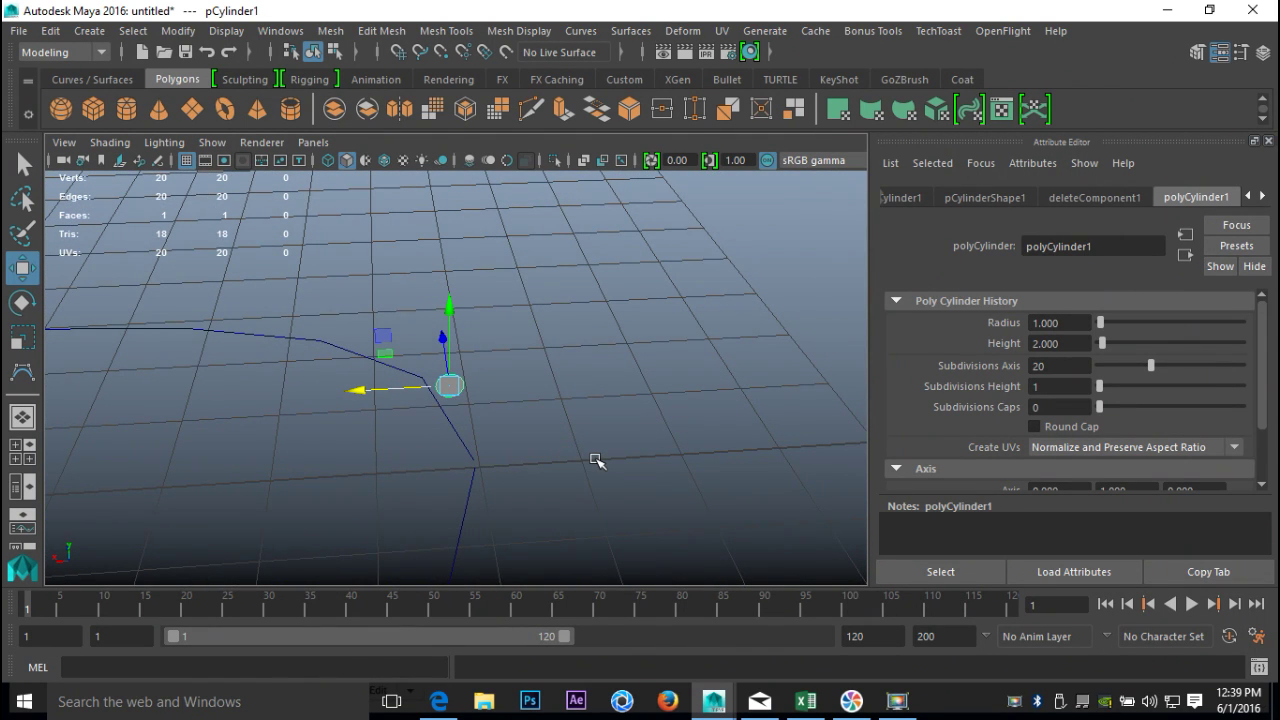
pyautogui.hotkey('ctrl', 'd')
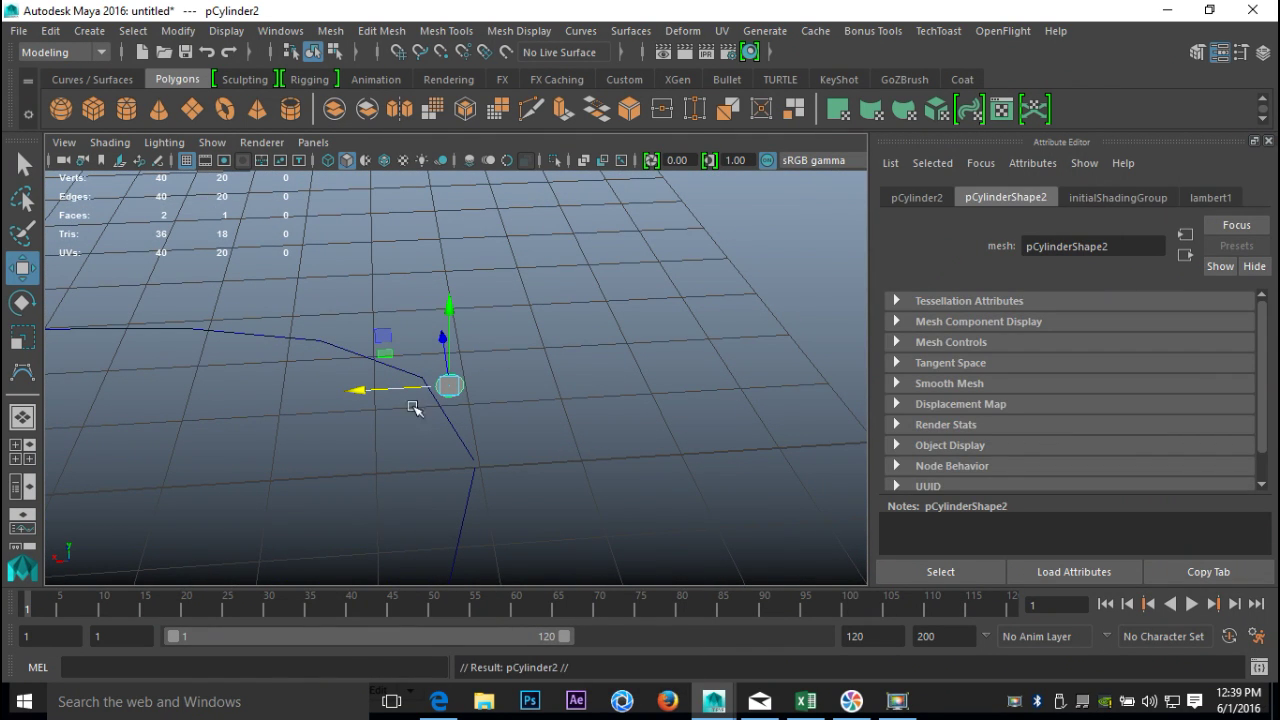
# - Slide the duplicate disc along X to sit beside the original
pyautogui.moveTo(363, 389); pyautogui.dragTo(394, 403)
pyautogui.keyDown('alt'); pyautogui.moveTo(394, 403); pyautogui.dragTo(443, 471); pyautogui.keyUp('alt')
pyautogui.scroll(4, 443, 471)
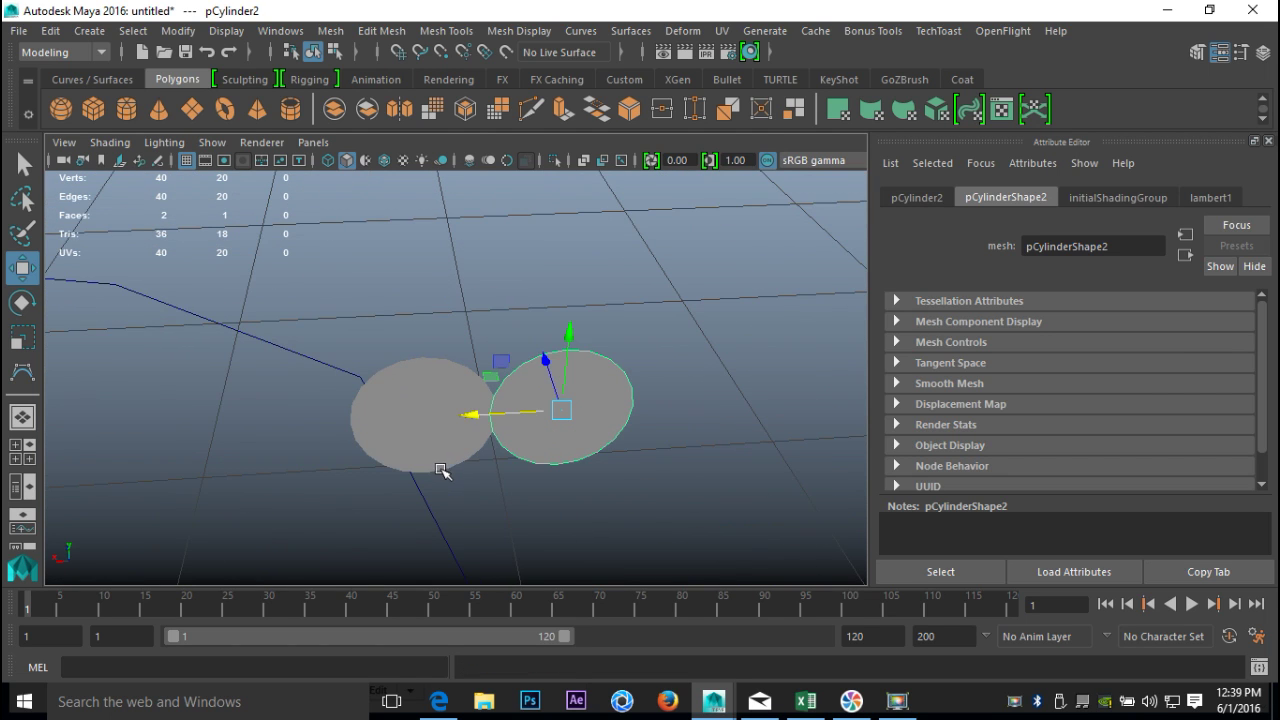
pyautogui.moveTo(477, 420); pyautogui.dragTo(489, 424)
# - Select both discs and combine them into one mesh, pCylinder3
pyautogui.click(419, 369)
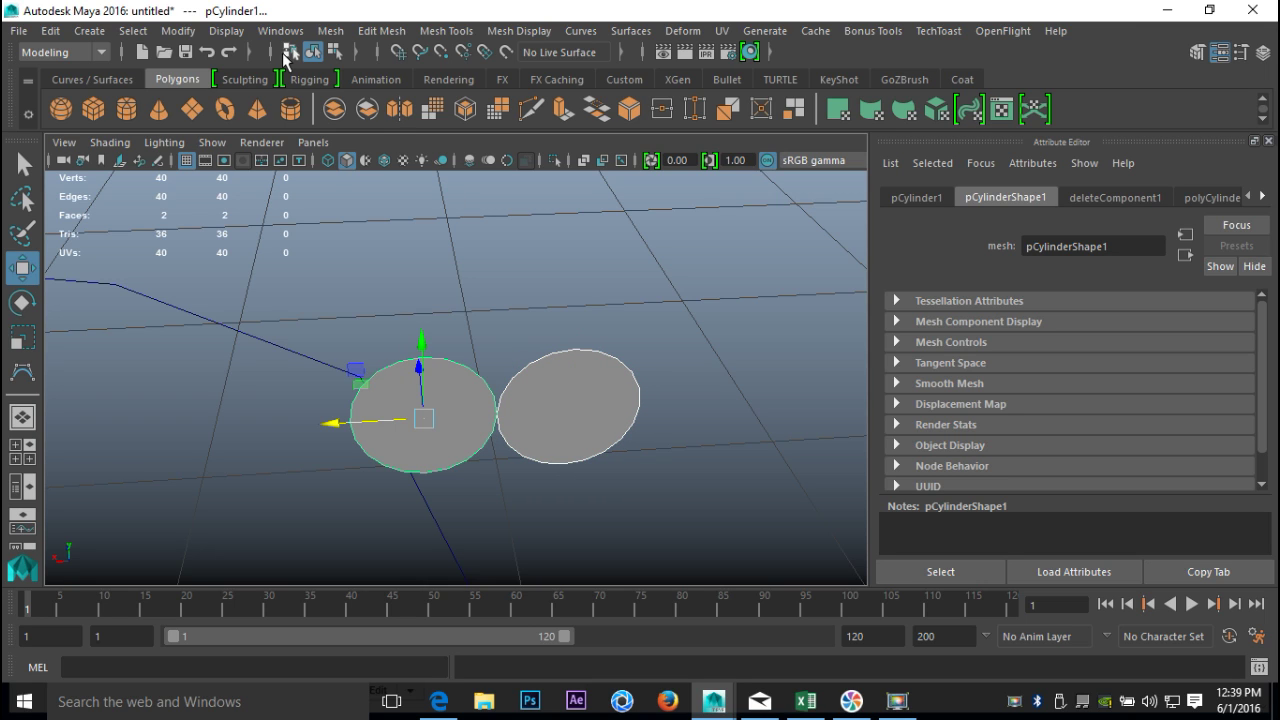
pyautogui.click(330, 31)
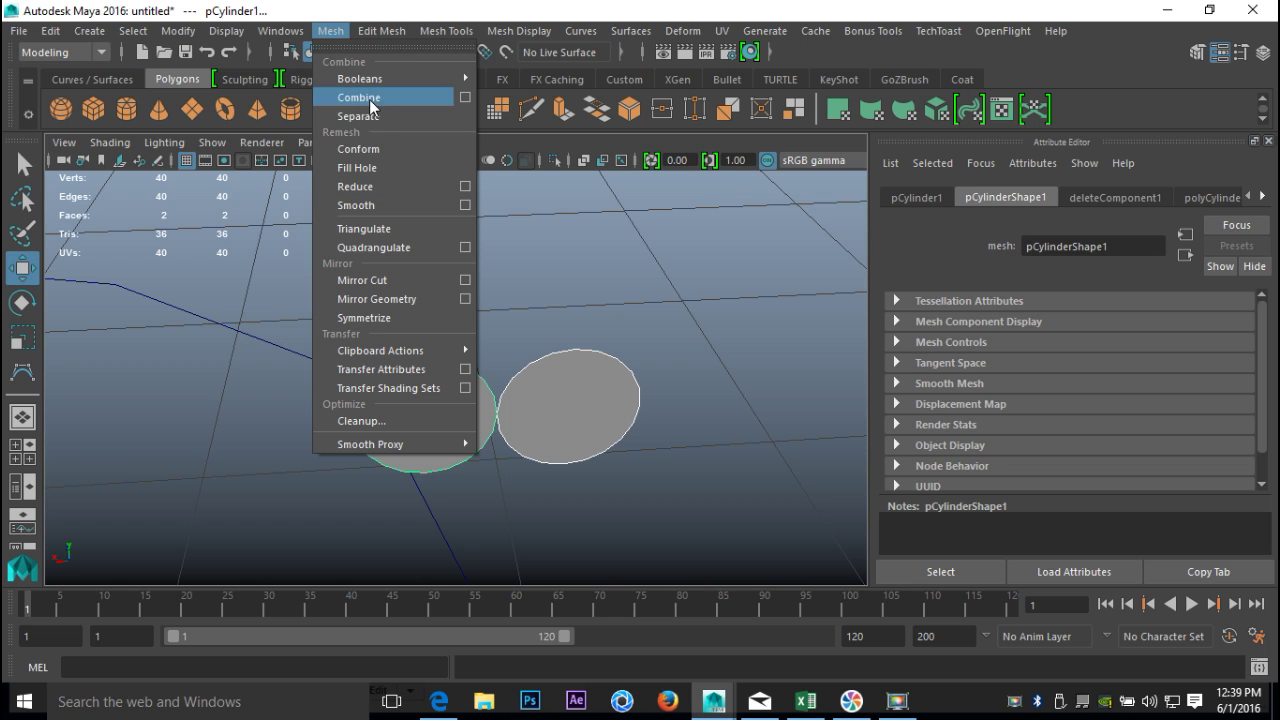
pyautogui.click(409, 97)
pyautogui.scroll(-3, 507, 292)
pyautogui.keyDown('alt'); pyautogui.moveTo(624, 457); pyautogui.dragTo(604, 480); pyautogui.keyUp('alt')
pyautogui.press('w')
pyautogui.scroll(-5, 600, 449)
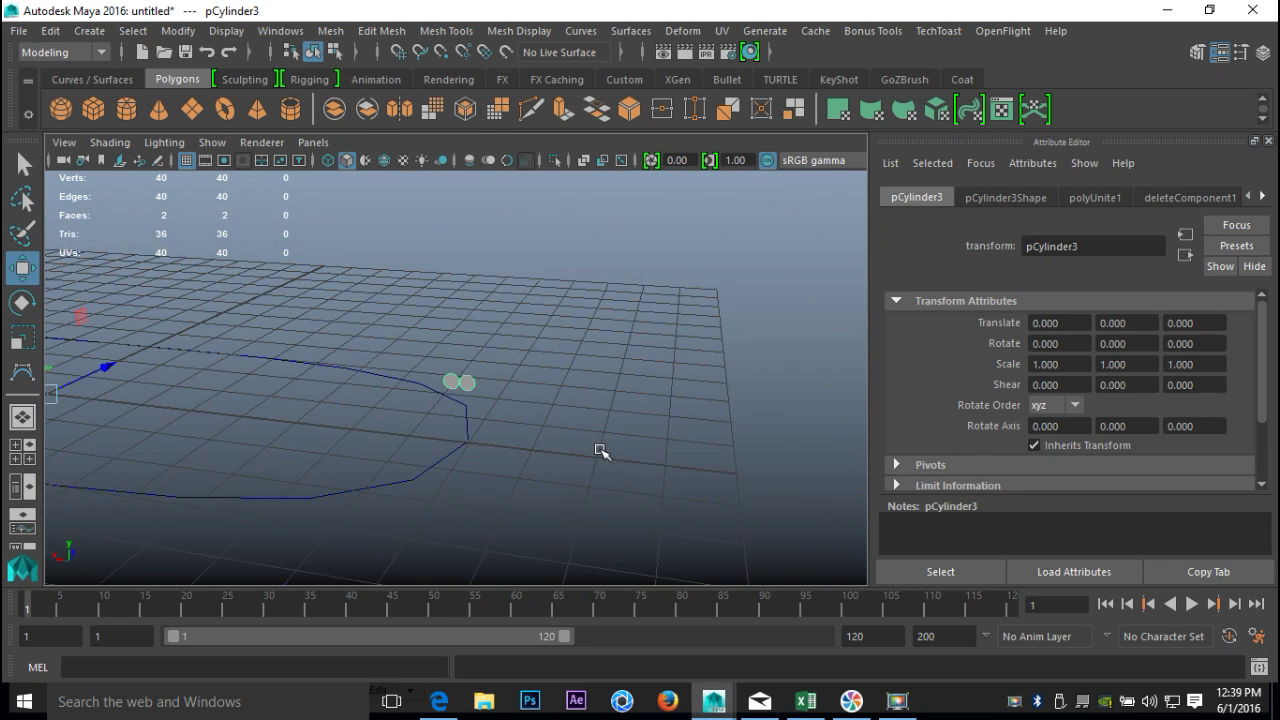
# - Centre the pivot on the combined discs and frame them
pyautogui.click(175, 32)
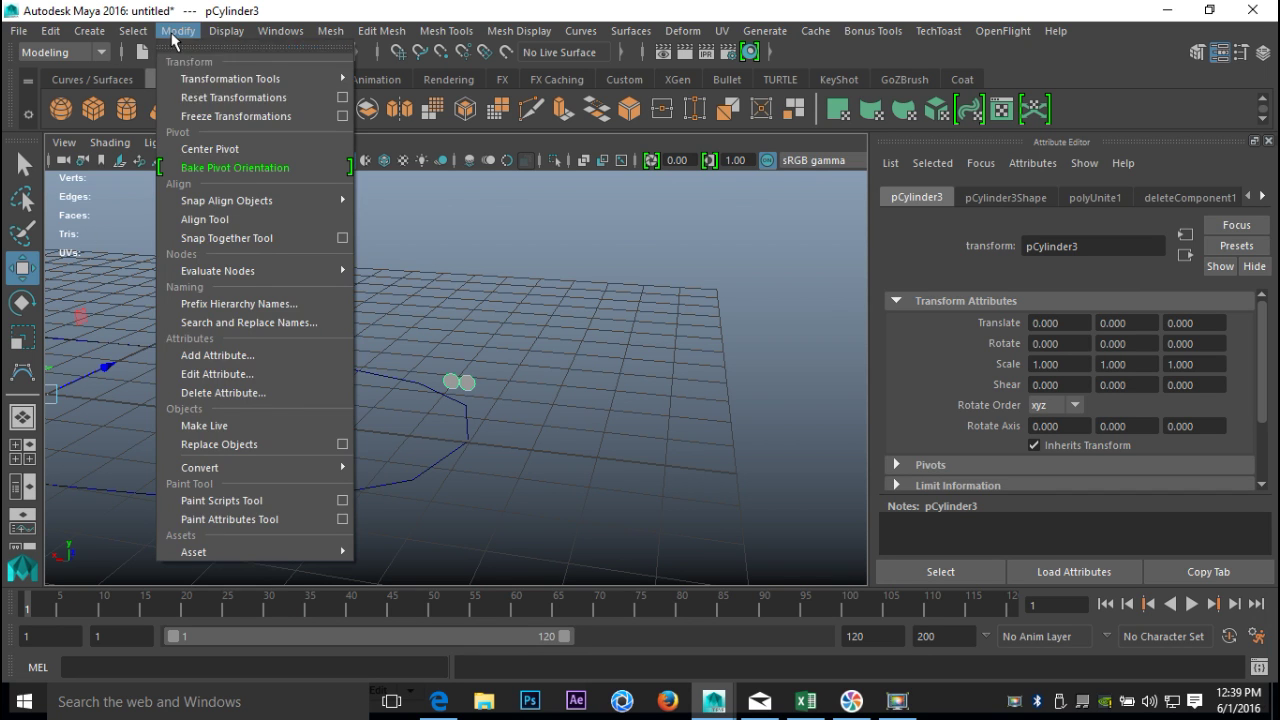
pyautogui.click(238, 147)
pyautogui.press('f')
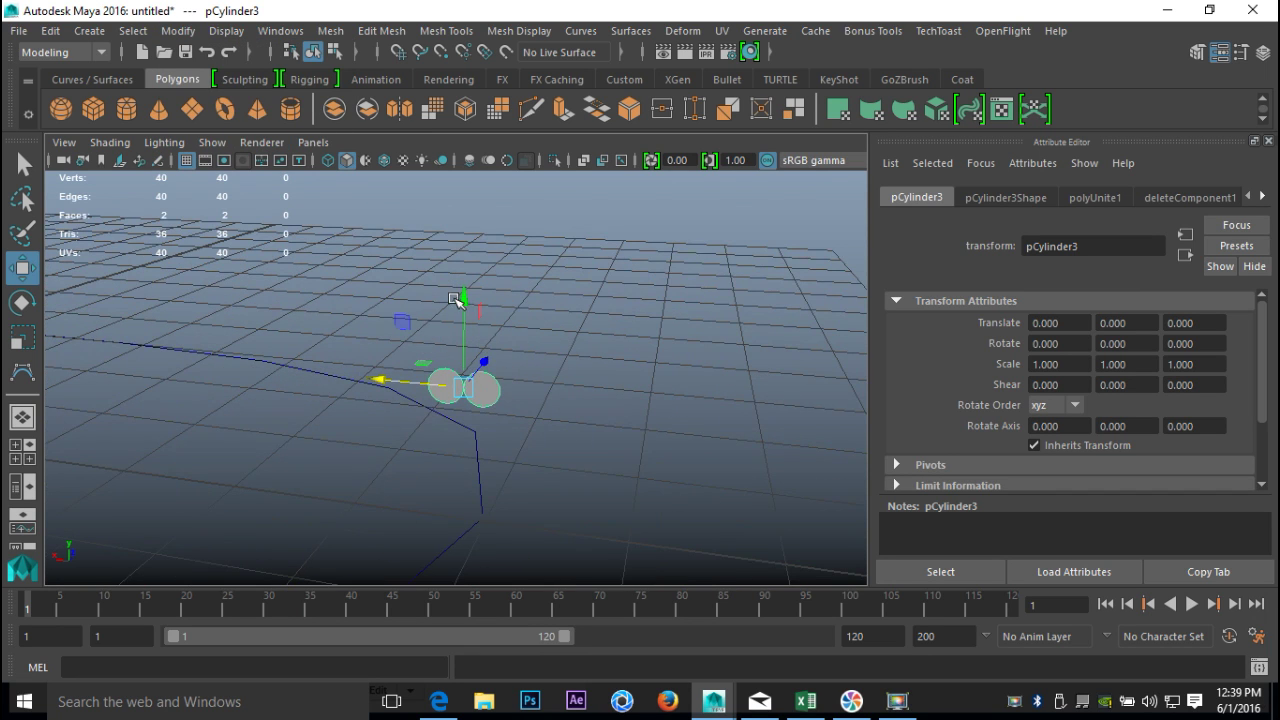
# - Move the discs to translate -0.114, -0.998, 0 so they straddle the curve
pyautogui.moveTo(466, 300); pyautogui.dragTo(505, 440)
pyautogui.press('f')
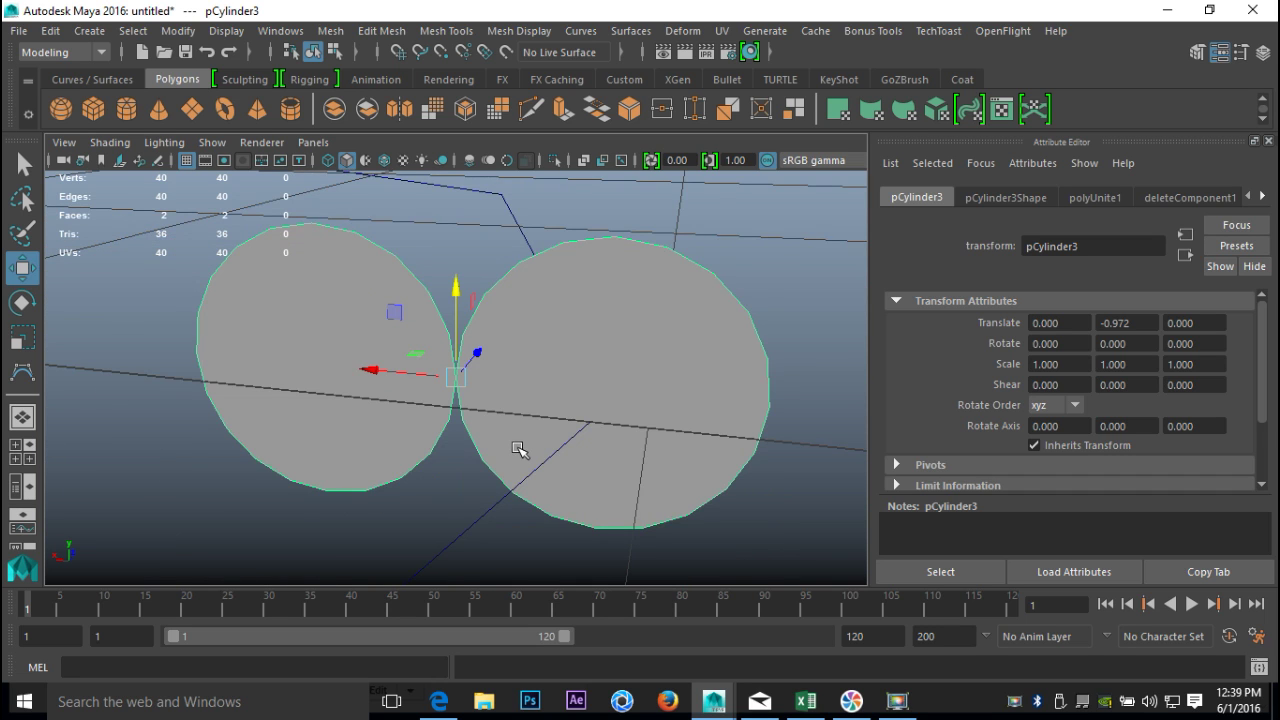
pyautogui.scroll(-2, 517, 443)
pyautogui.scroll(1, 380, 370)
pyautogui.moveTo(375, 370); pyautogui.dragTo(470, 418)
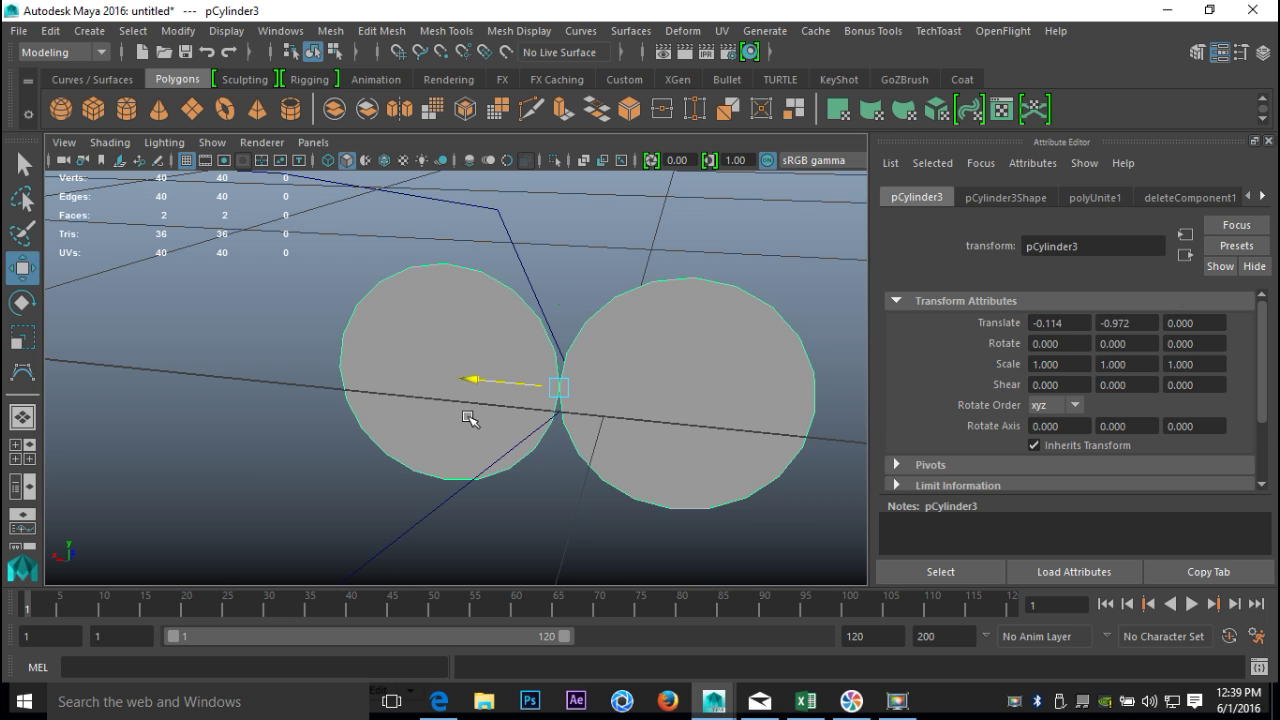
pyautogui.keyDown('alt'); pyautogui.moveTo(509, 491); pyautogui.dragTo(520, 455); pyautogui.keyUp('alt')
pyautogui.moveTo(522, 327); pyautogui.dragTo(532, 509)
# - Scale the combined discs down uniformly to 0.608
pyautogui.scroll(-5, 529, 497)
pyautogui.scroll(4, 534, 509)
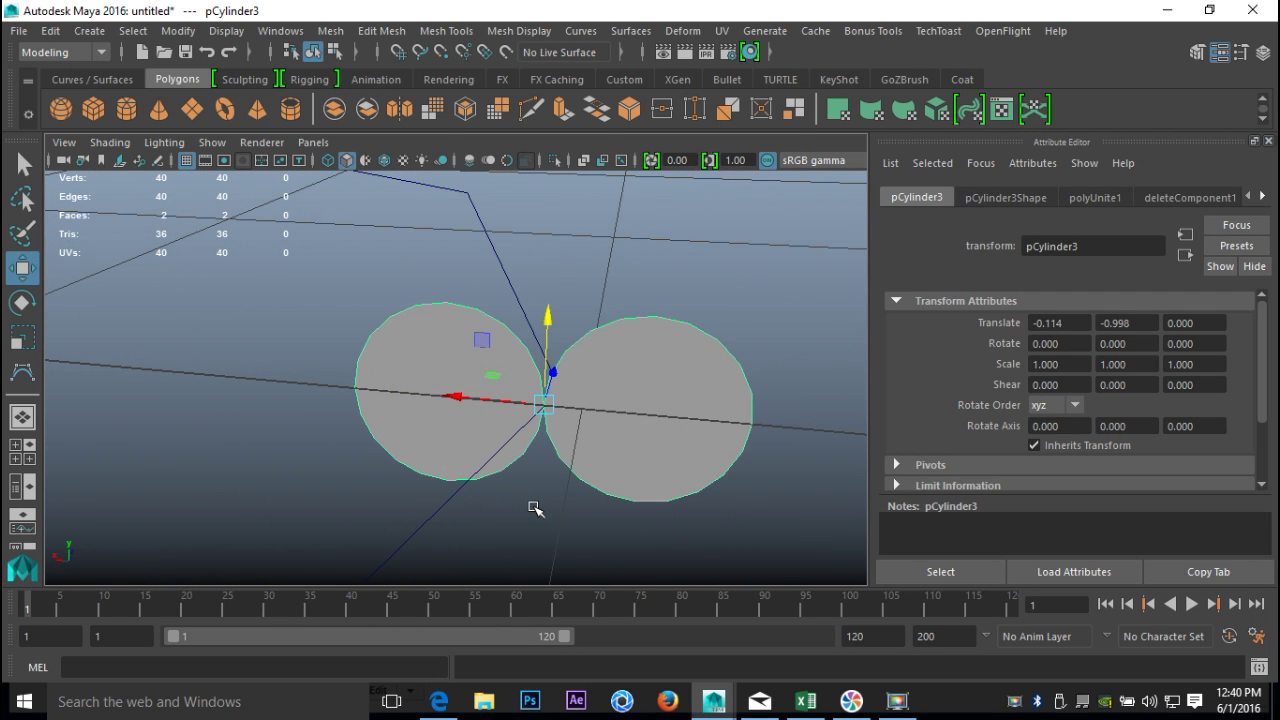
pyautogui.press('r')
pyautogui.moveTo(543, 405); pyautogui.dragTo(591, 486)
pyautogui.scroll(-5, 553, 466)
pyautogui.scroll(3, 586, 491)
# - Select both disc faces plus the oval curve as the extrusion path
pyautogui.keyDown('alt'); pyautogui.moveTo(586, 491); pyautogui.dragTo(366, 492, button='middle'); pyautogui.keyUp('alt')
pyautogui.moveTo(528, 195); pyautogui.dragTo(526, 228, button='right')
pyautogui.scroll(2, 598, 460)
pyautogui.click(714, 449)
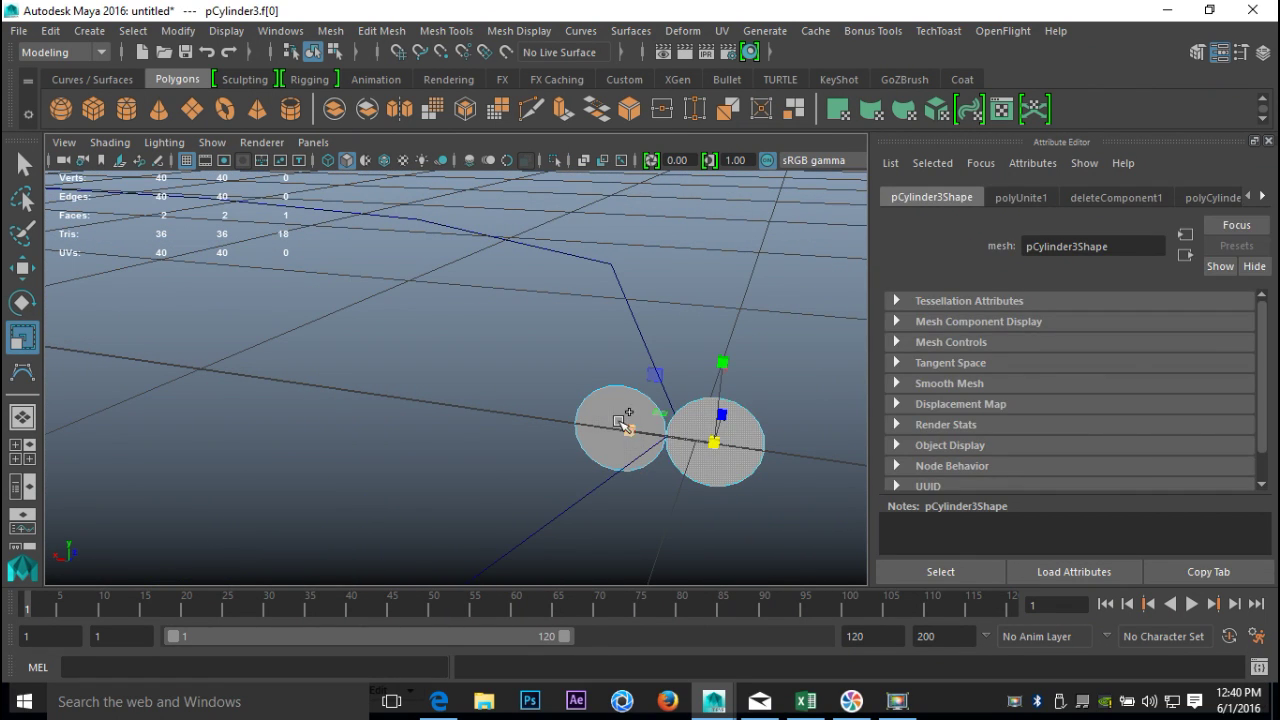
pyautogui.keyDown('shift'); pyautogui.click(607, 402); pyautogui.keyUp('shift')
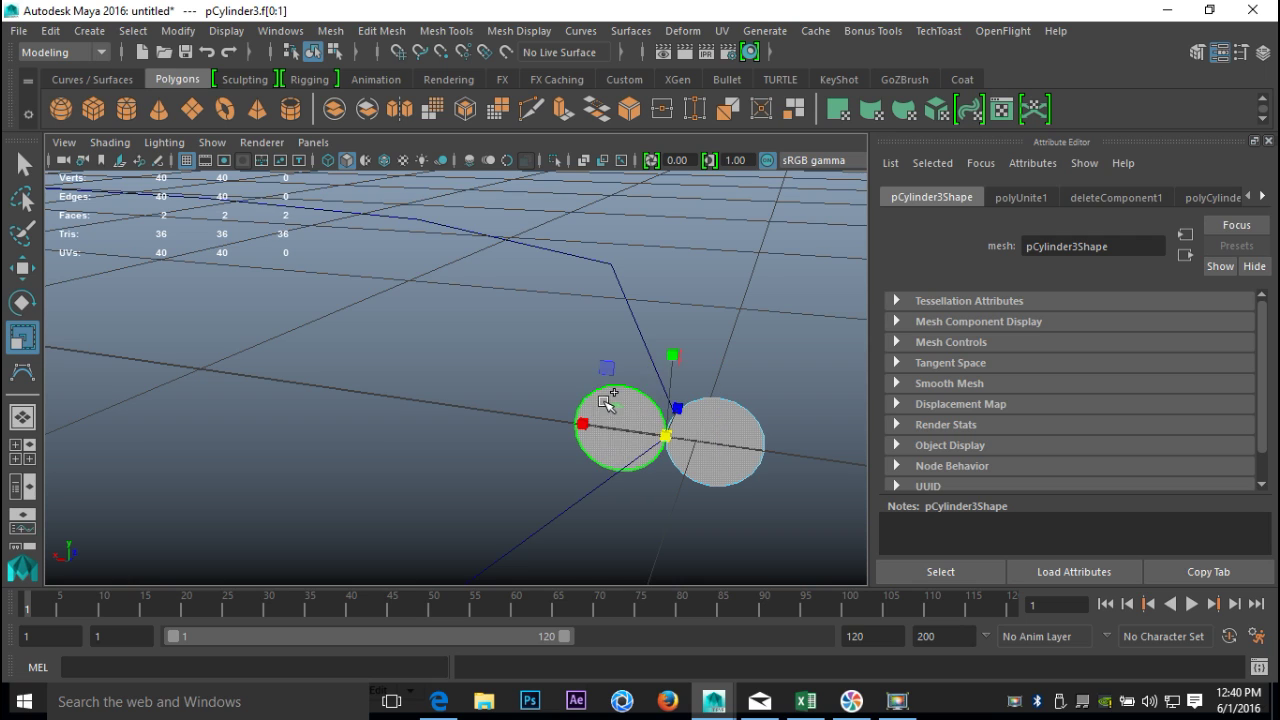
pyautogui.click(580, 496)
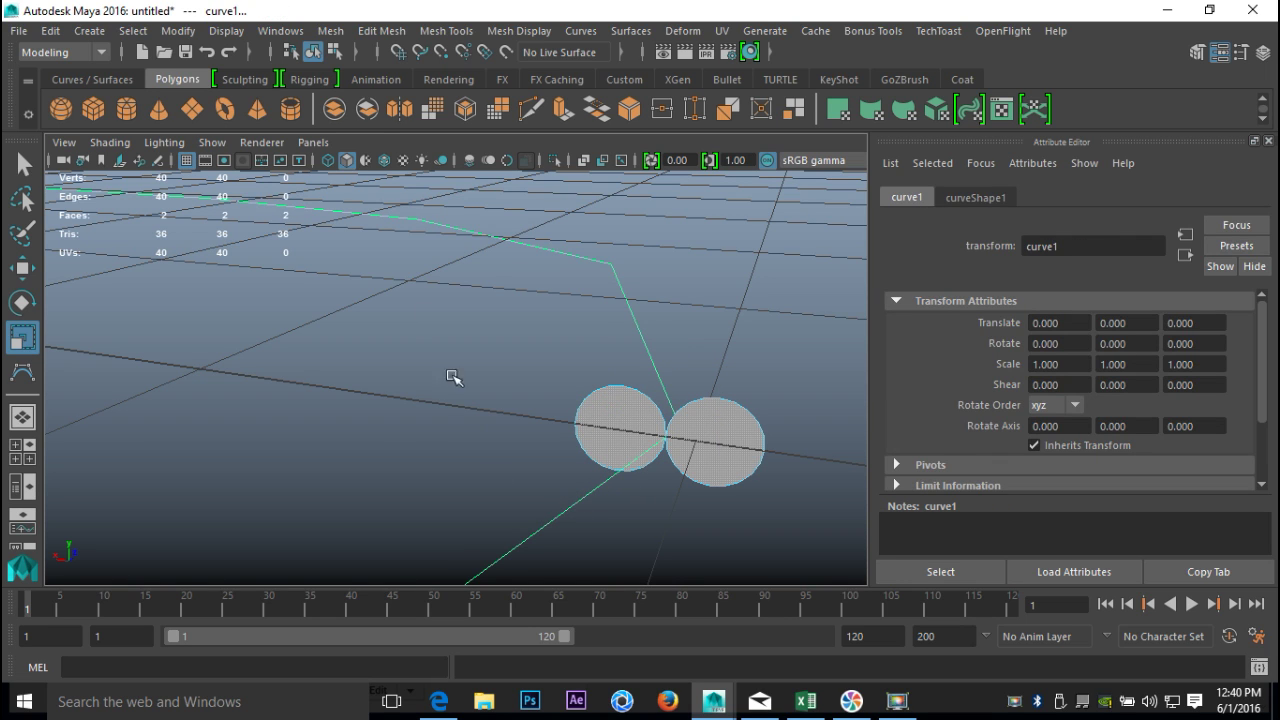
pyautogui.click(381, 30)
# - Extrude both disc faces along the oval curve, settling on 100 divisions after trying 200
pyautogui.click(443, 192)
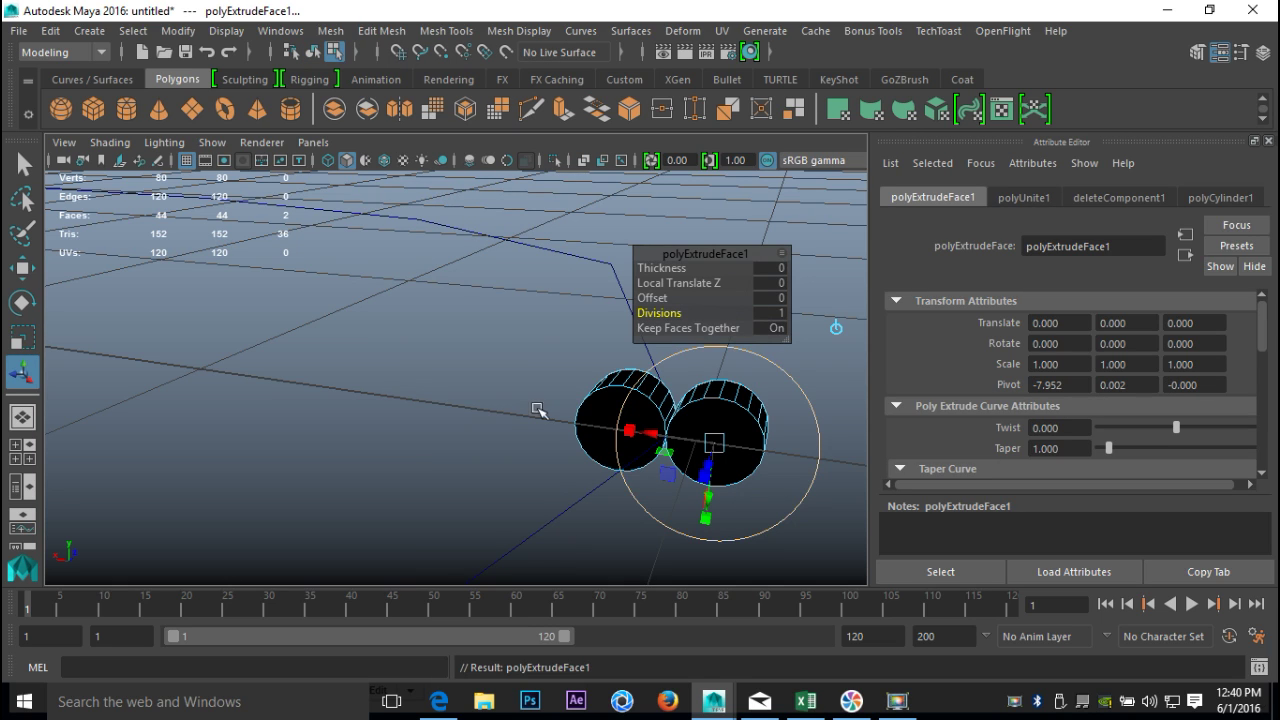
pyautogui.click(769, 312)
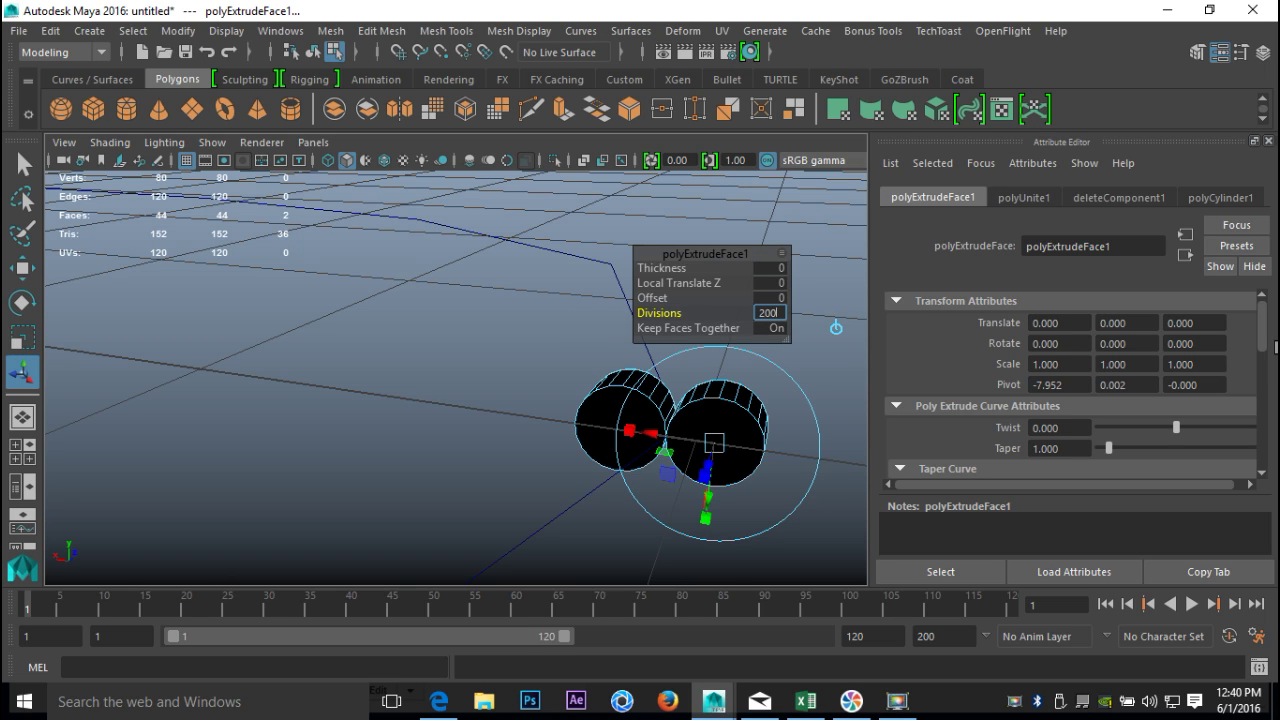
pyautogui.write('200')
pyautogui.press('Return')
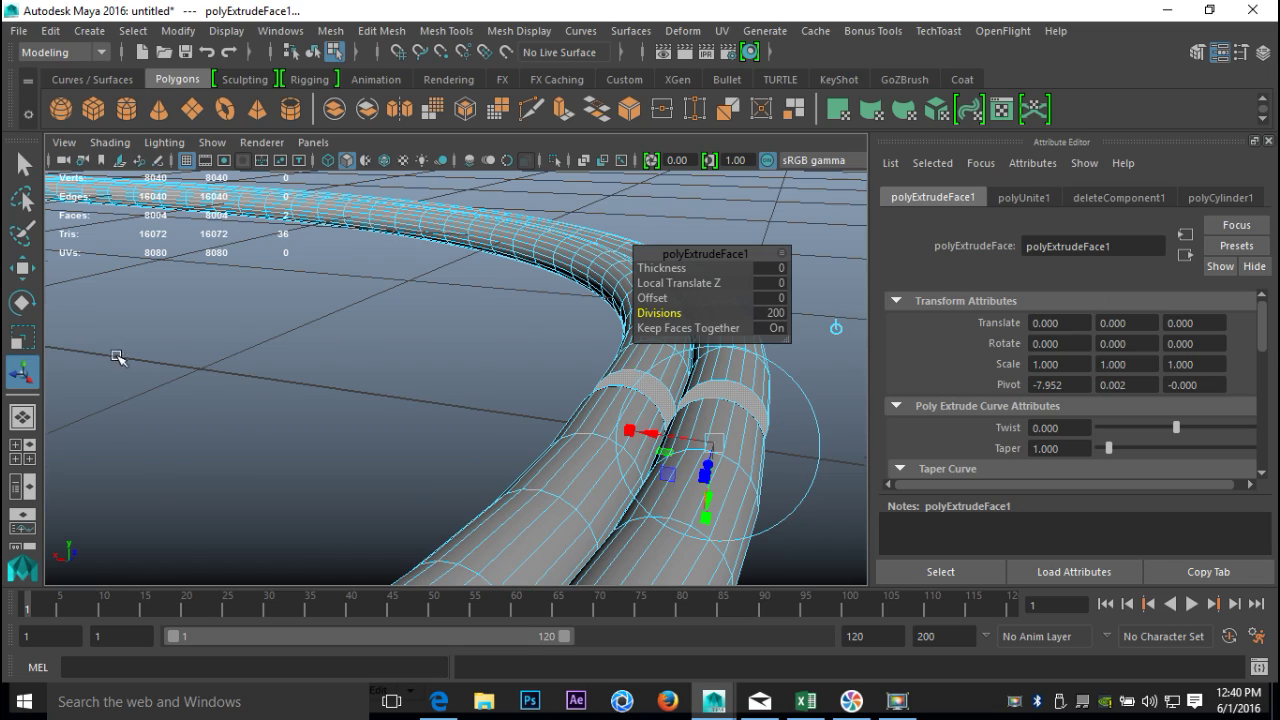
pyautogui.scroll(-6, 180, 370)
pyautogui.keyDown('alt'); pyautogui.moveTo(202, 384); pyautogui.dragTo(296, 515); pyautogui.keyUp('alt')
pyautogui.scroll(4, 299, 470)
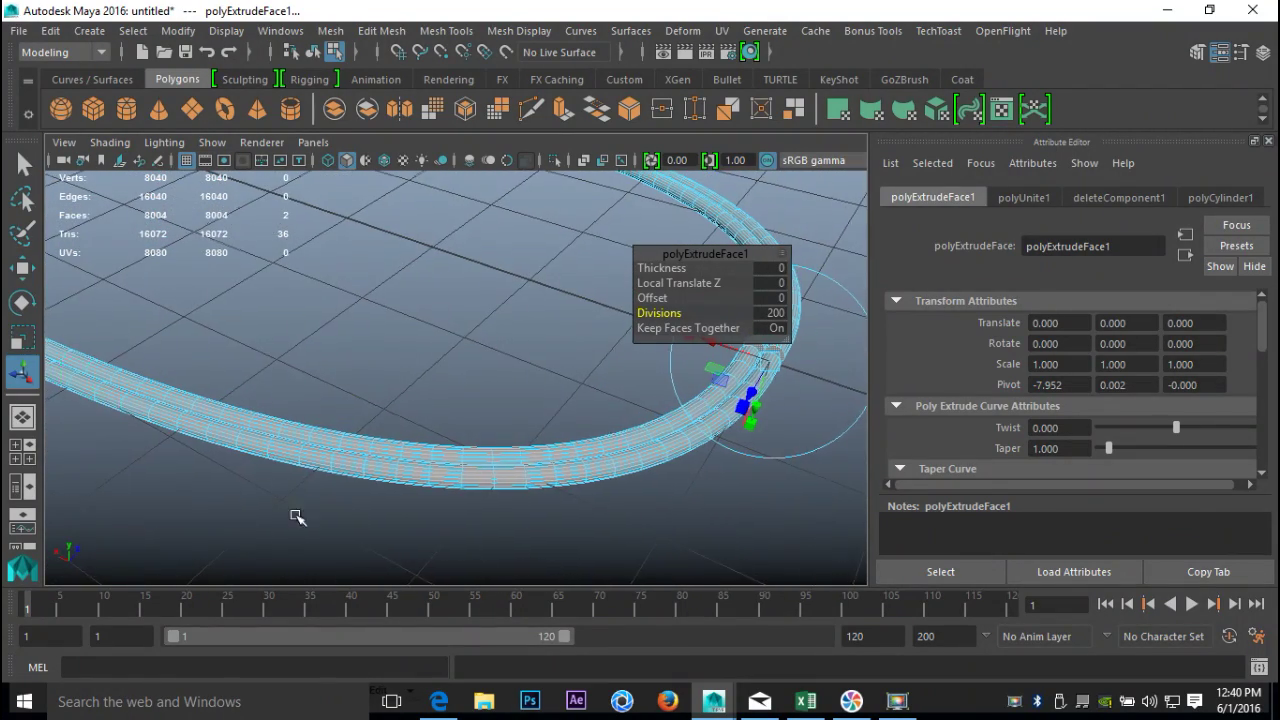
pyautogui.click(767, 312)
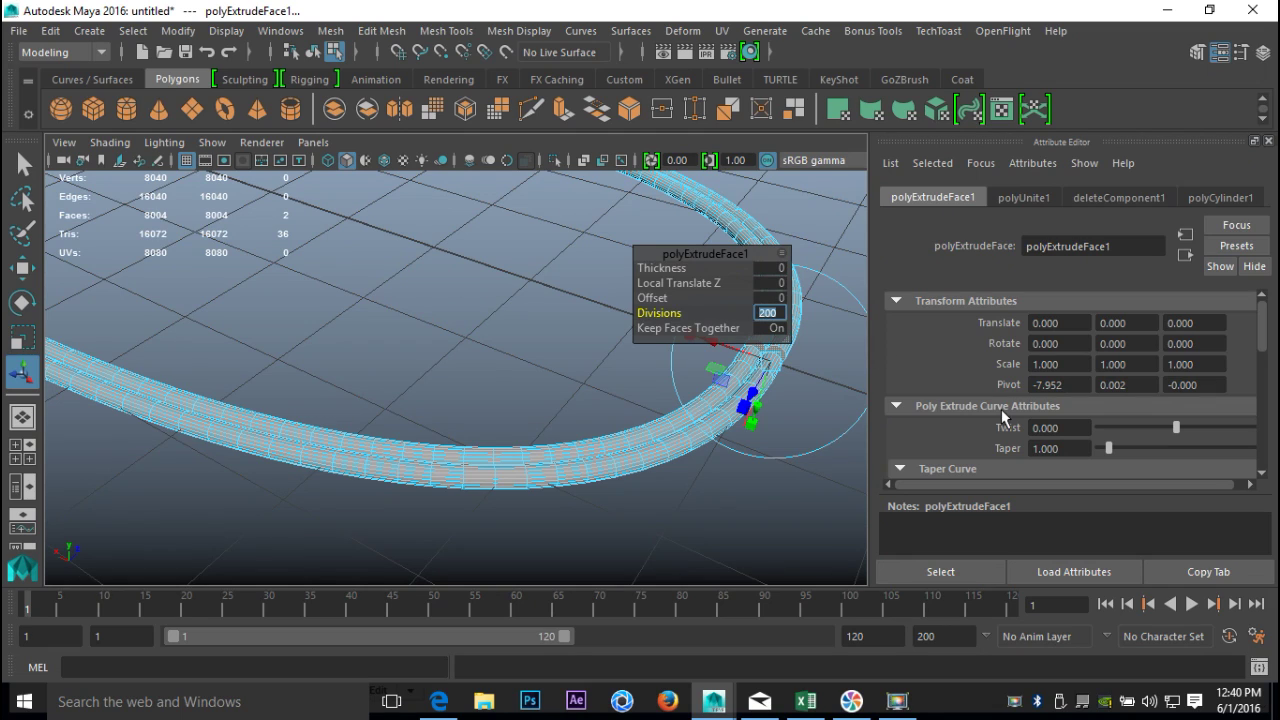
pyautogui.press('Return')
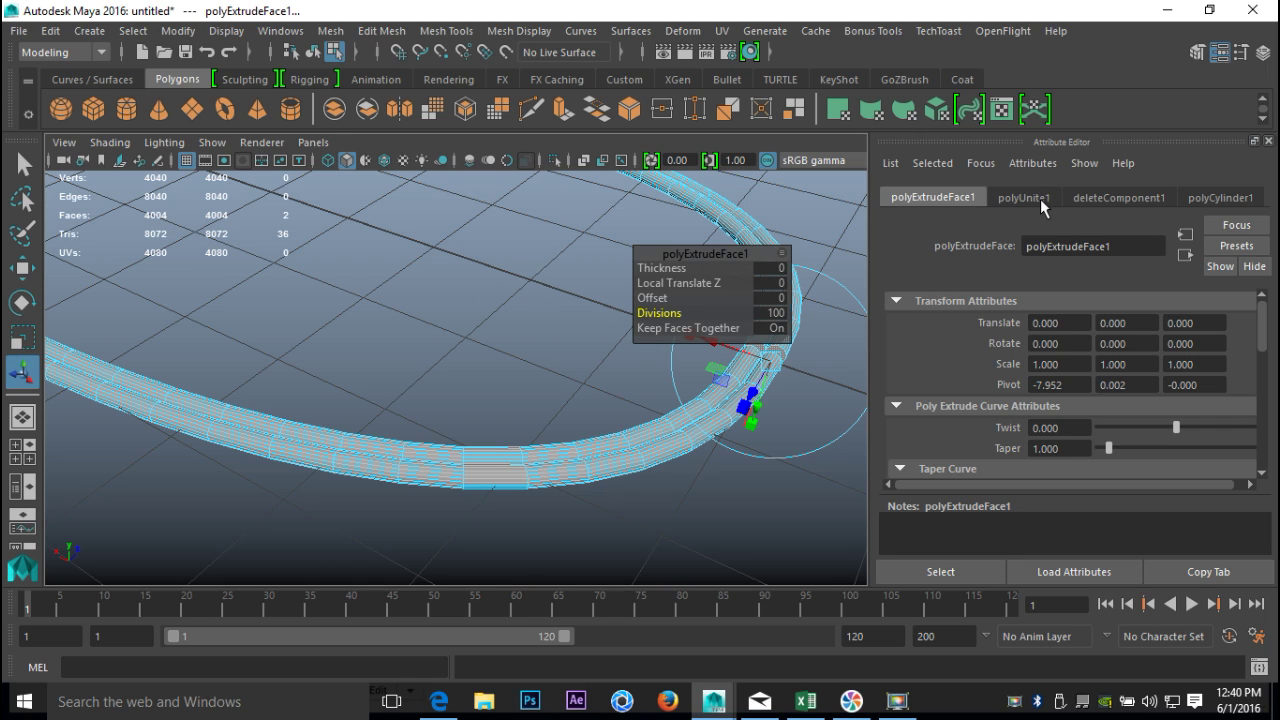
pyautogui.scroll(-6, 1116, 350)
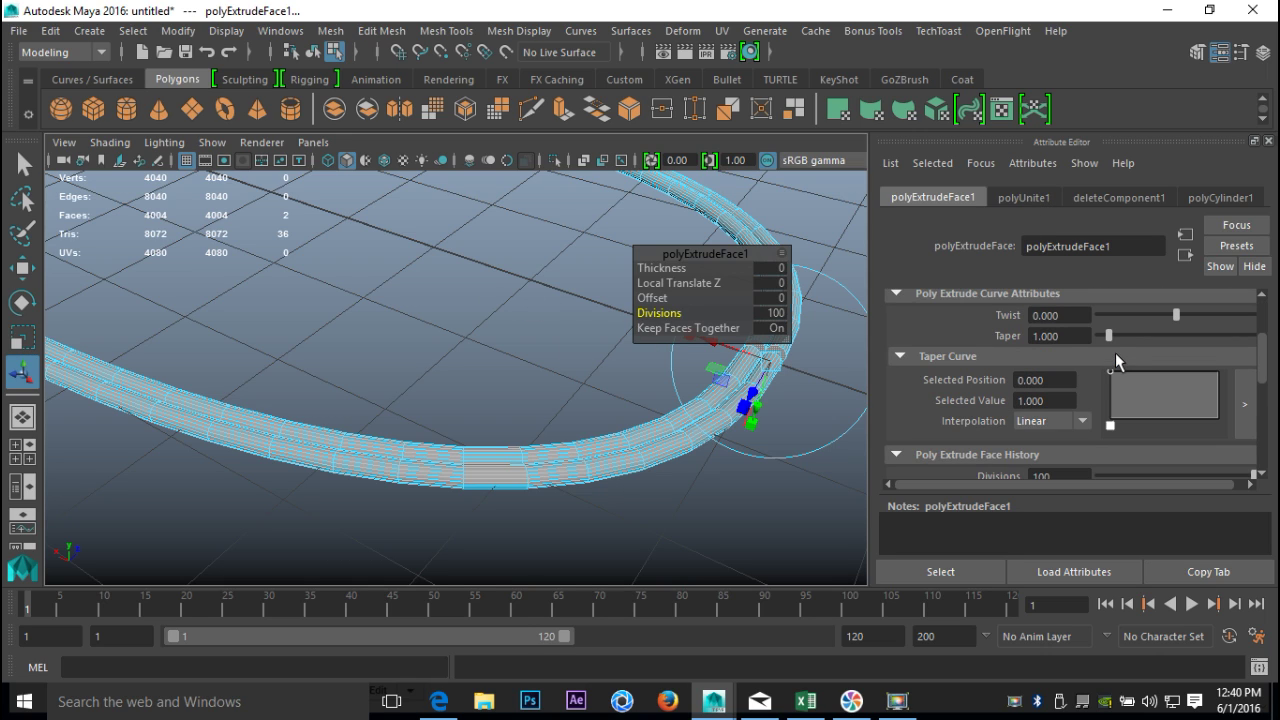
# - Give the extrusion a Twist of 2000 and orbit to view the spiral
pyautogui.scroll(3, 1120, 342)
pyautogui.moveTo(1176, 316); pyautogui.dragTo(1150, 322)
pyautogui.click(1077, 315)
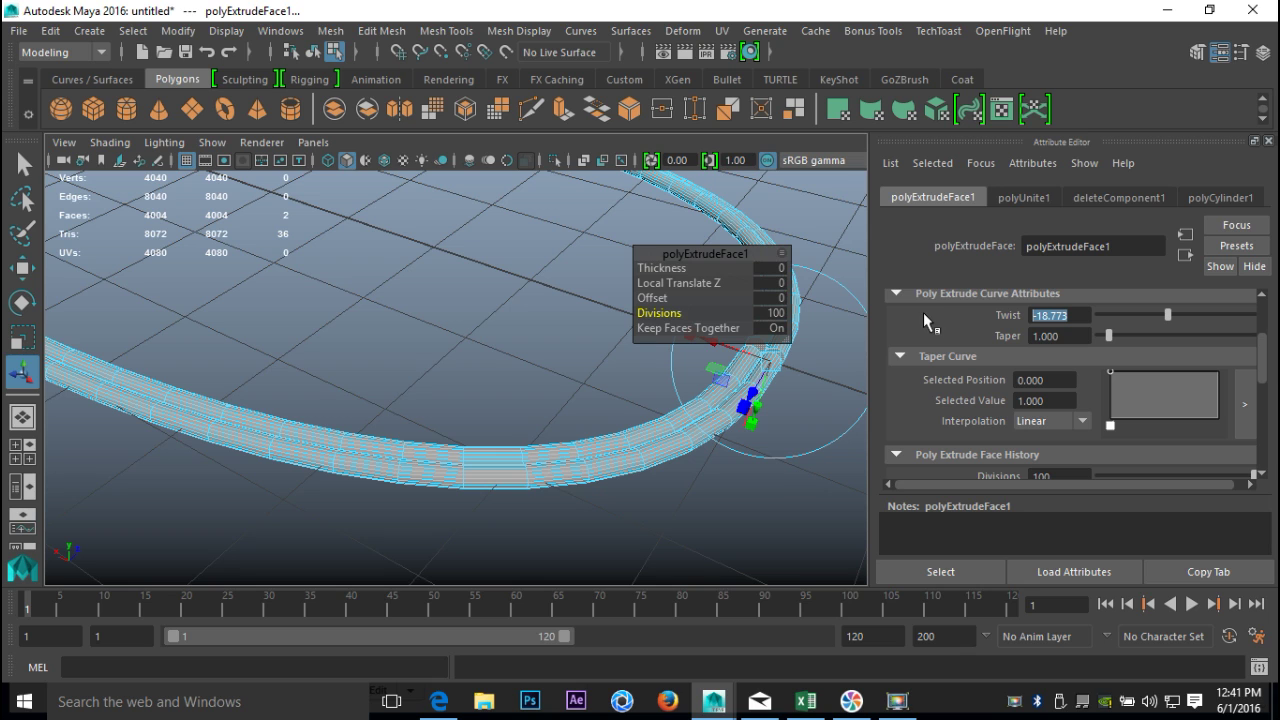
pyautogui.write('2000')
pyautogui.press('Return')
pyautogui.keyDown('alt'); pyautogui.moveTo(430, 336); pyautogui.dragTo(337, 420); pyautogui.keyUp('alt')
pyautogui.scroll(5, 340, 425)
pyautogui.keyDown('alt'); pyautogui.moveTo(372, 465); pyautogui.dragTo(343, 423); pyautogui.keyUp('alt')
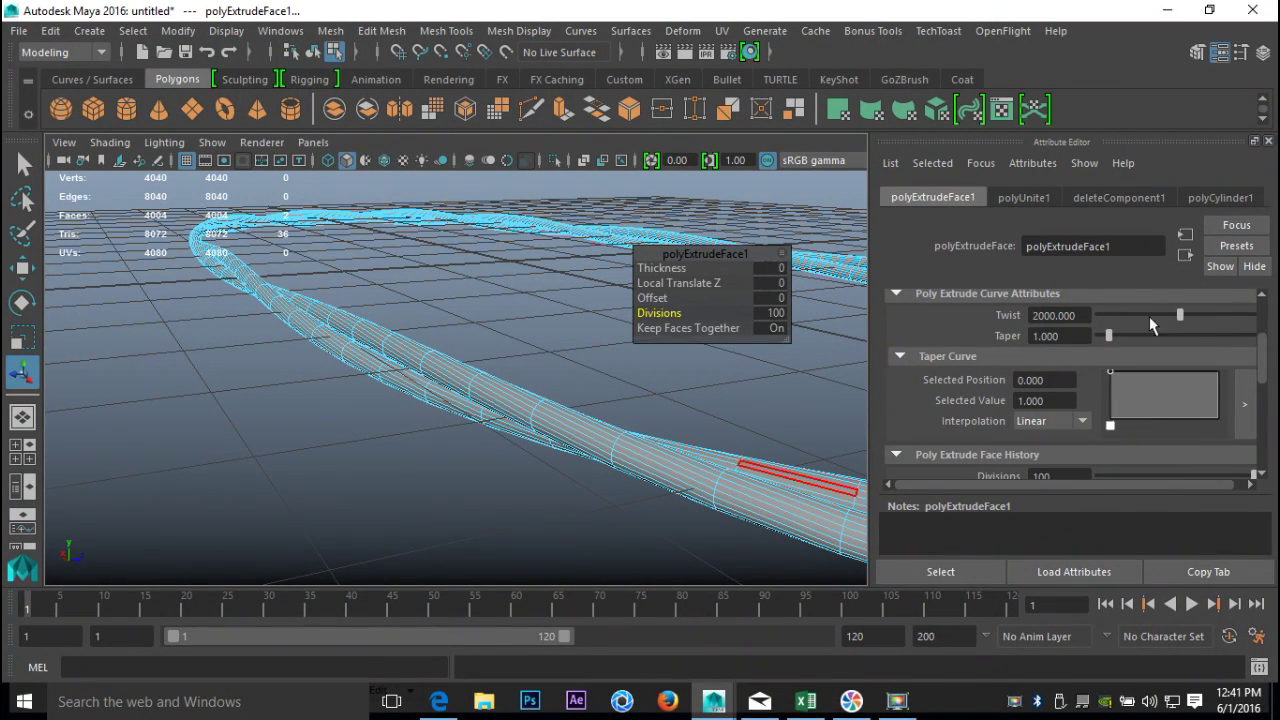
# - Raise the Twist to 5000 and inspect the tighter spiral
pyautogui.click(1083, 315)
pyautogui.write('5000')
pyautogui.press('Return')
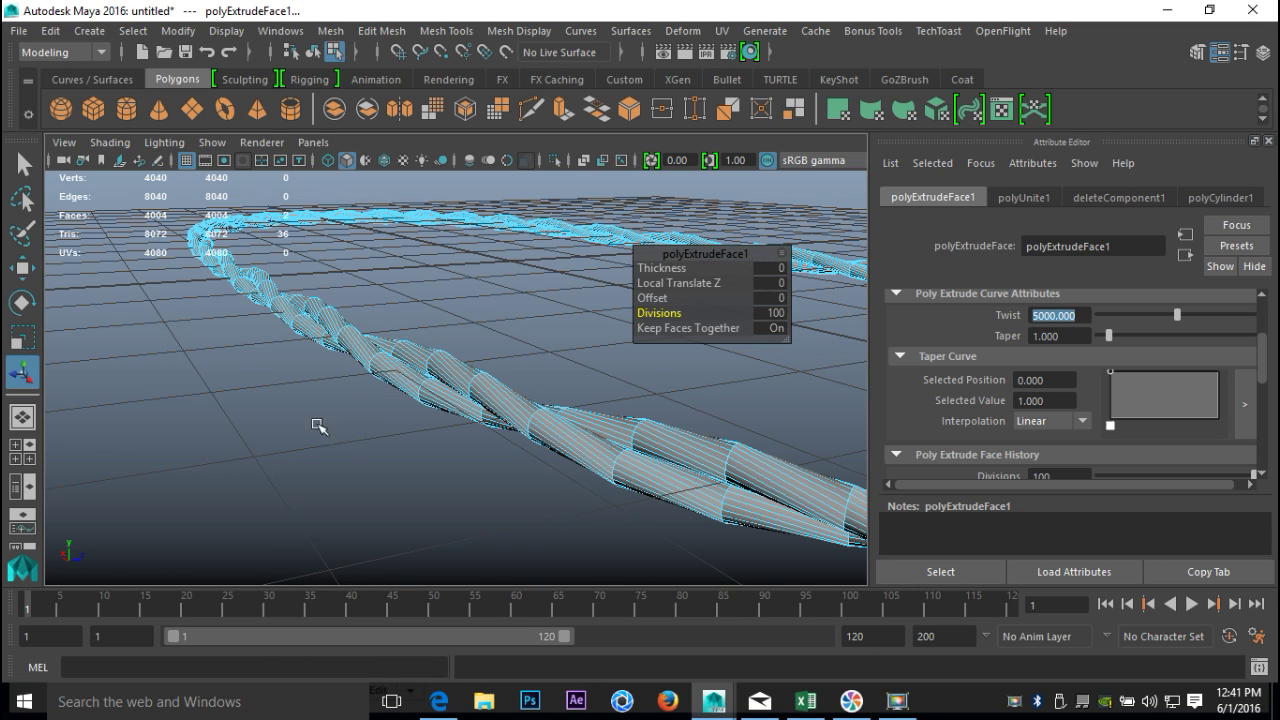
pyautogui.scroll(-6, 349, 277)
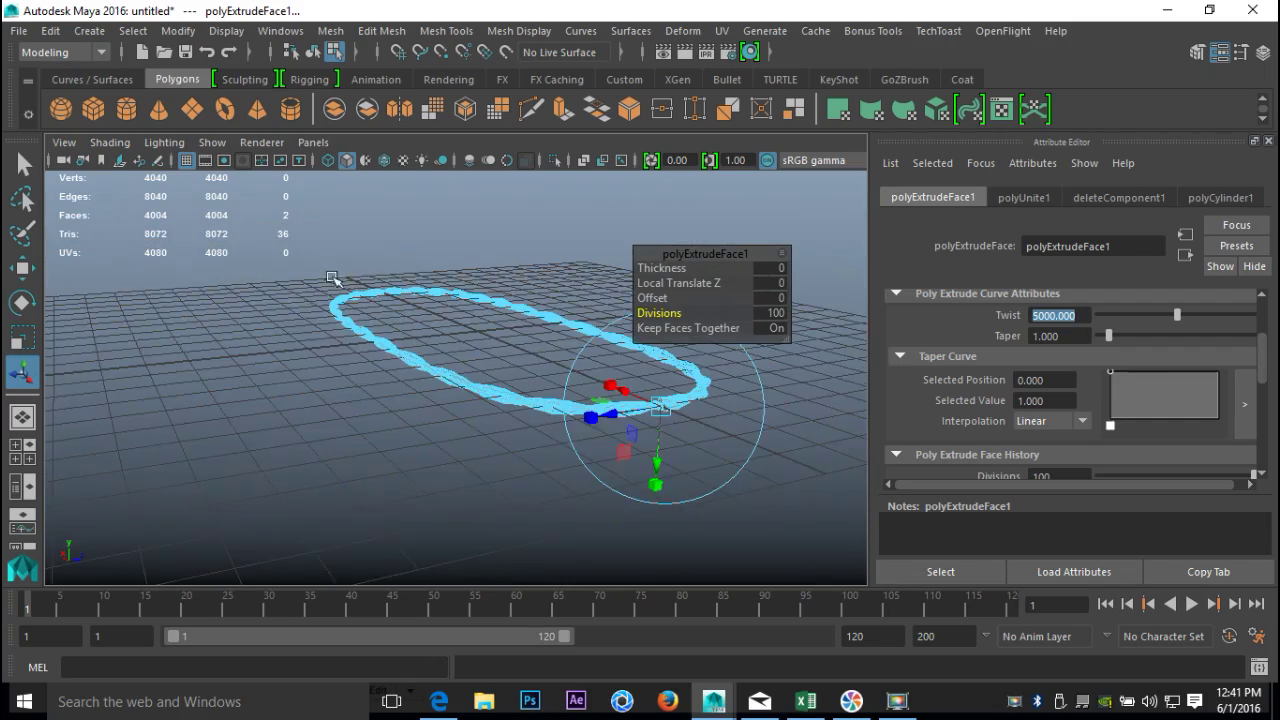
pyautogui.keyDown('alt'); pyautogui.moveTo(333, 278); pyautogui.dragTo(408, 443); pyautogui.keyUp('alt')
pyautogui.scroll(5, 391, 469)
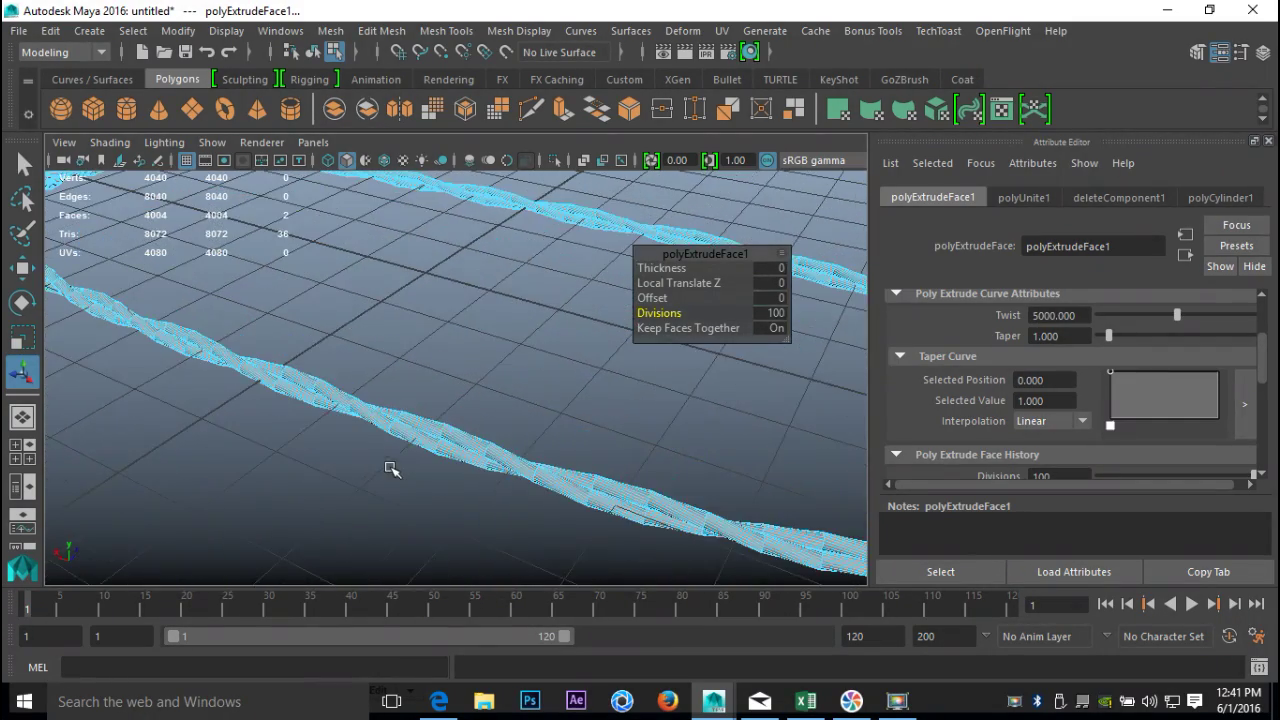
pyautogui.keyDown('alt'); pyautogui.moveTo(368, 471); pyautogui.dragTo(300, 423, button='middle'); pyautogui.keyUp('alt')
# - Settle the Twist at 4000 and return to Object Mode
pyautogui.moveTo(1086, 318); pyautogui.dragTo(987, 308)
pyautogui.write('3')
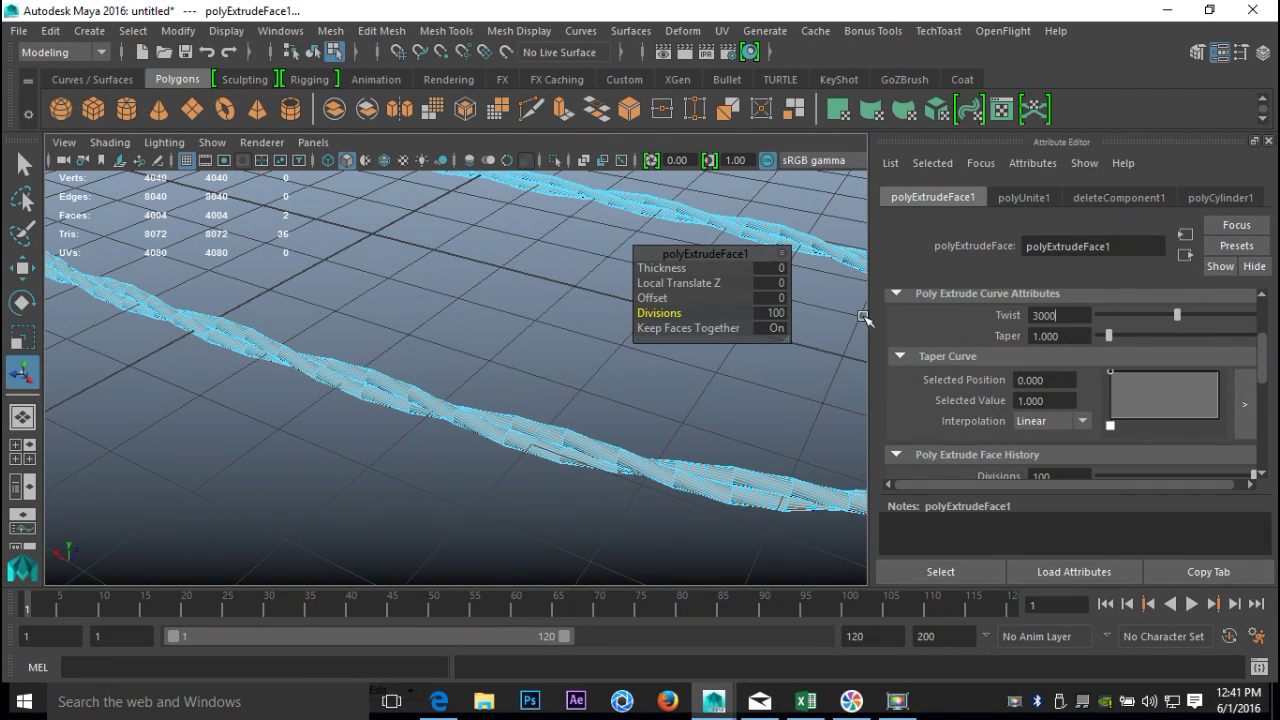
pyautogui.write('000')
pyautogui.press('Return')
pyautogui.write('4000')
pyautogui.press('Return')
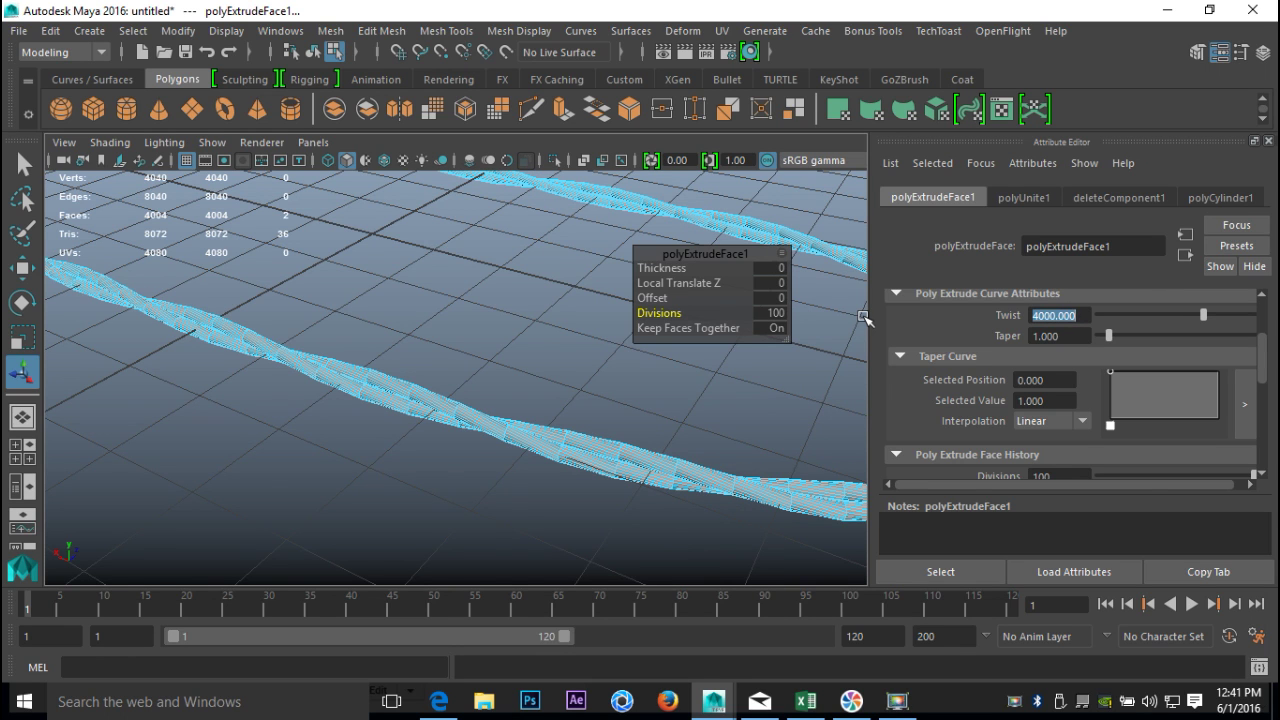
pyautogui.keyDown('alt'); pyautogui.moveTo(369, 491); pyautogui.dragTo(346, 471); pyautogui.keyUp('alt')
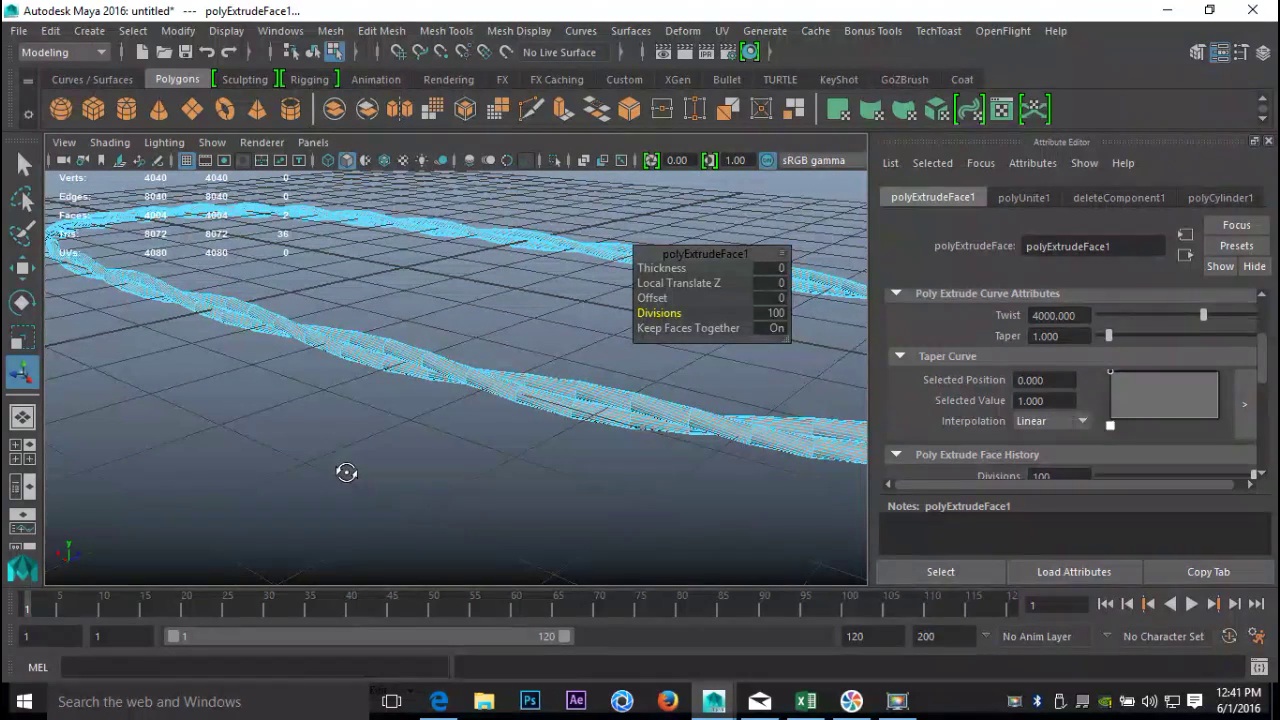
pyautogui.moveTo(433, 373); pyautogui.dragTo(515, 385, button='right')
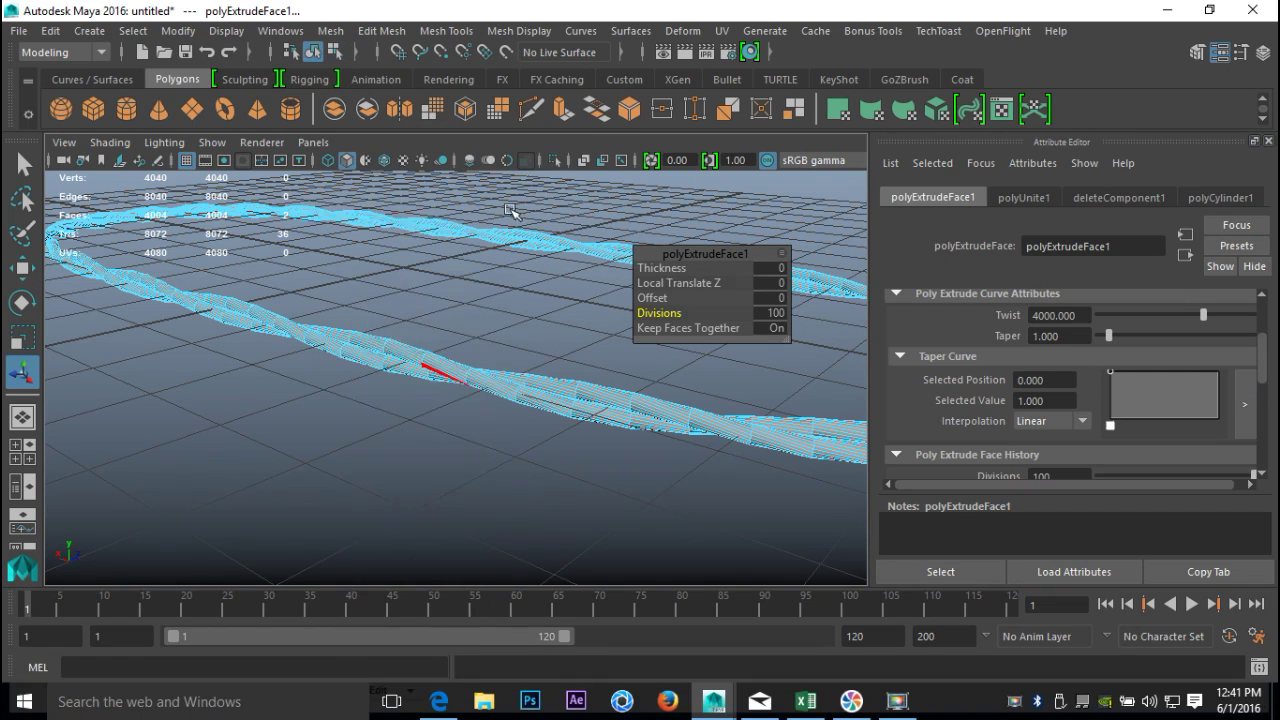
# - Apply Mesh > Smooth to the twisted band, then deselect and orbit to view the rounded rope loop
pyautogui.click(519, 390)
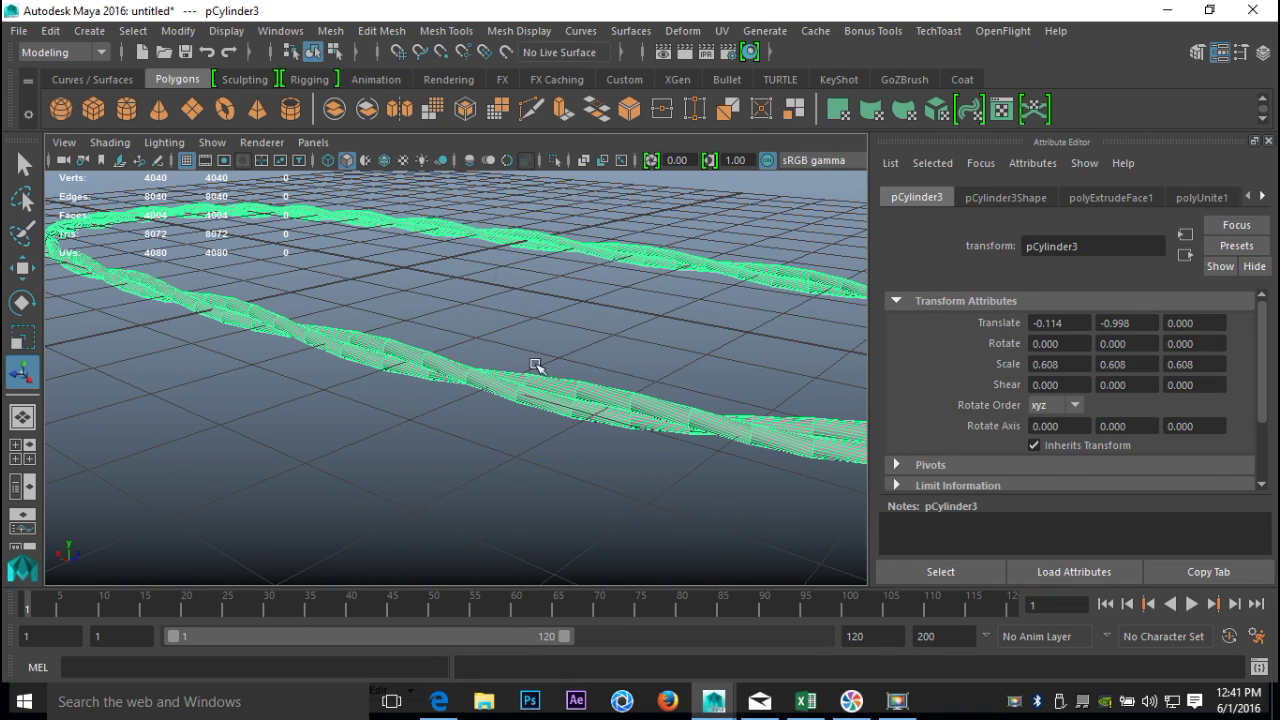
pyautogui.click(331, 31)
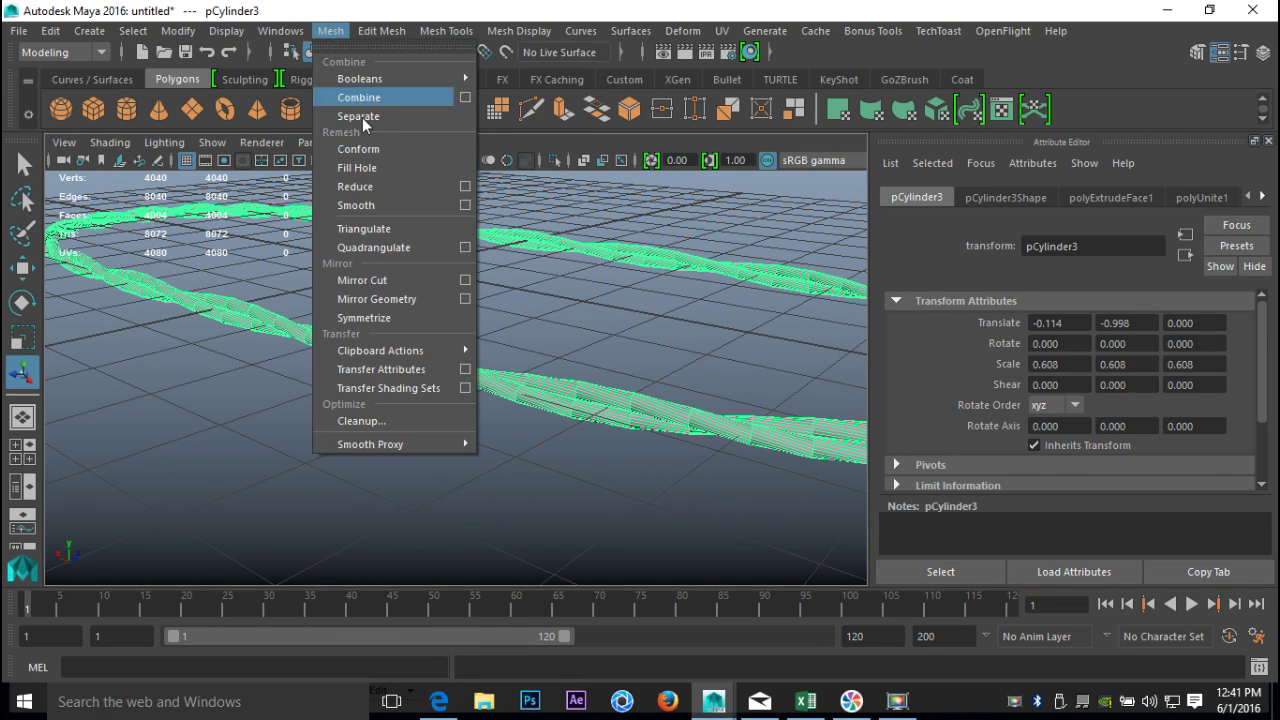
pyautogui.click(384, 206)
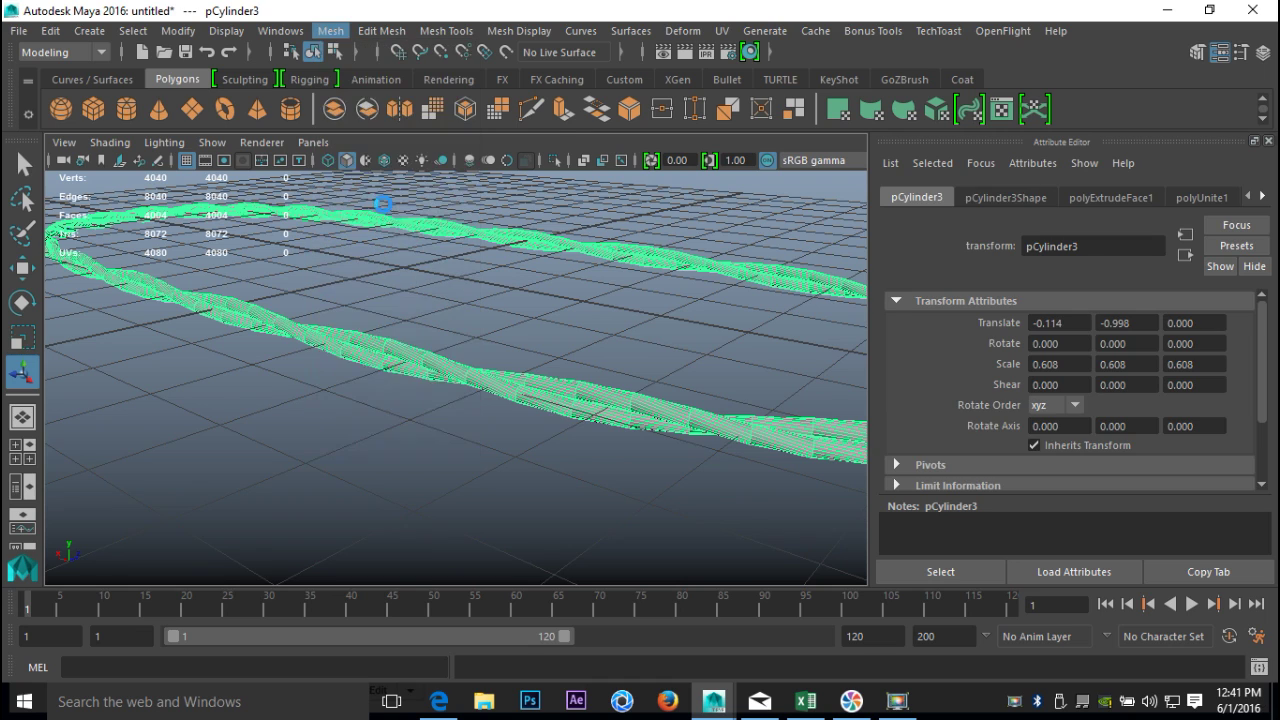
pyautogui.click(493, 461)
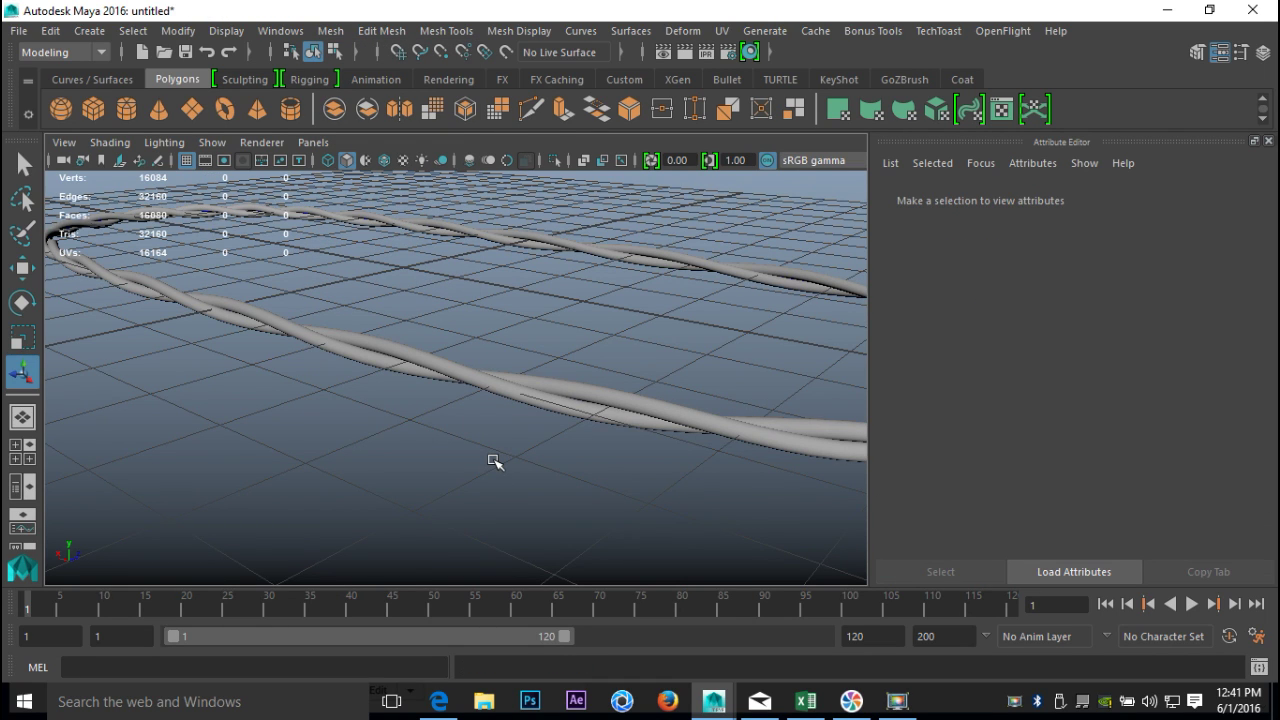
pyautogui.press('F9')
pyautogui.keyDown('alt'); pyautogui.moveTo(540, 457); pyautogui.dragTo(599, 462); pyautogui.keyUp('alt')
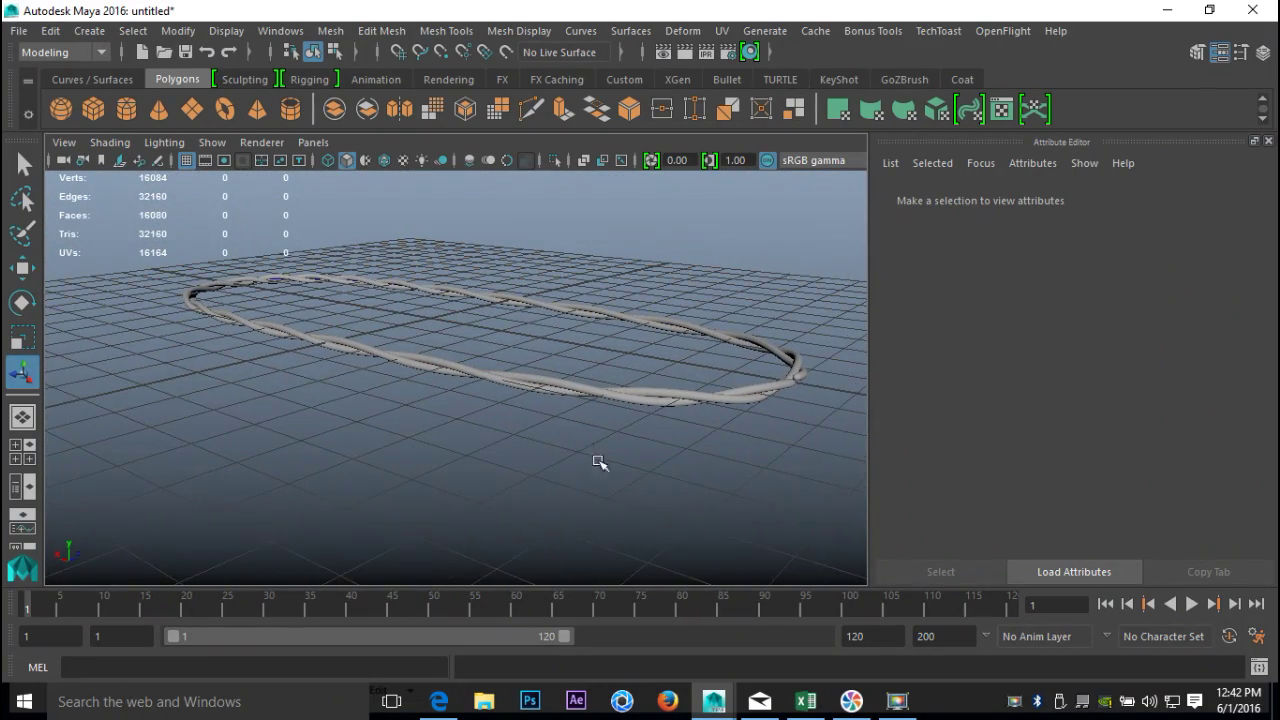
# - Delete the rope loop's construction history and raise the loop above the grid
pyautogui.click(560, 387)
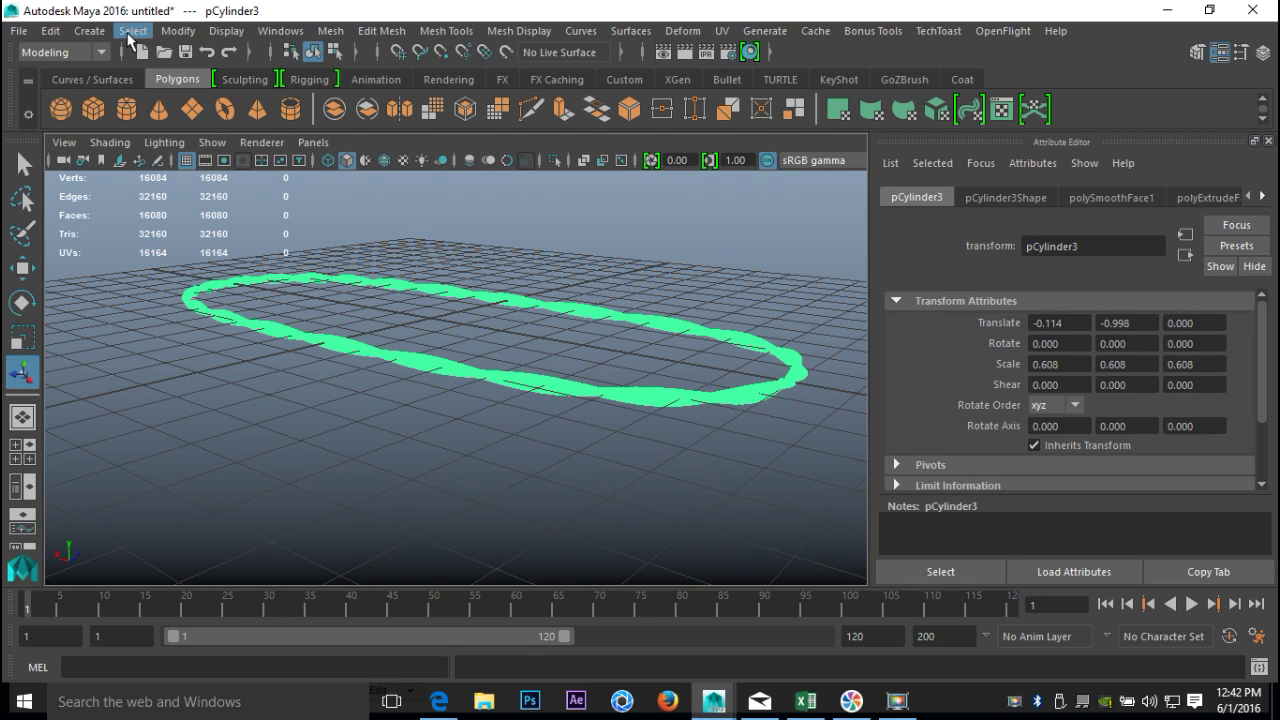
pyautogui.click(48, 31)
pyautogui.moveTo(180, 251)
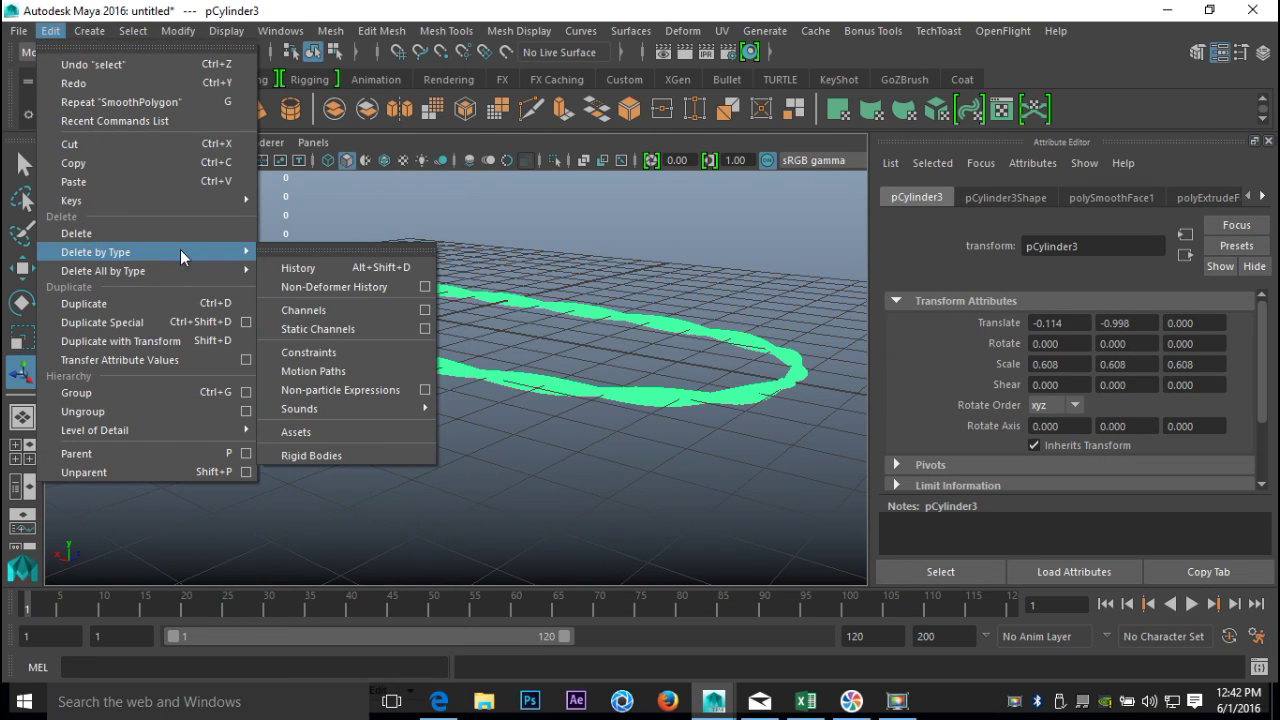
pyautogui.click(300, 268)
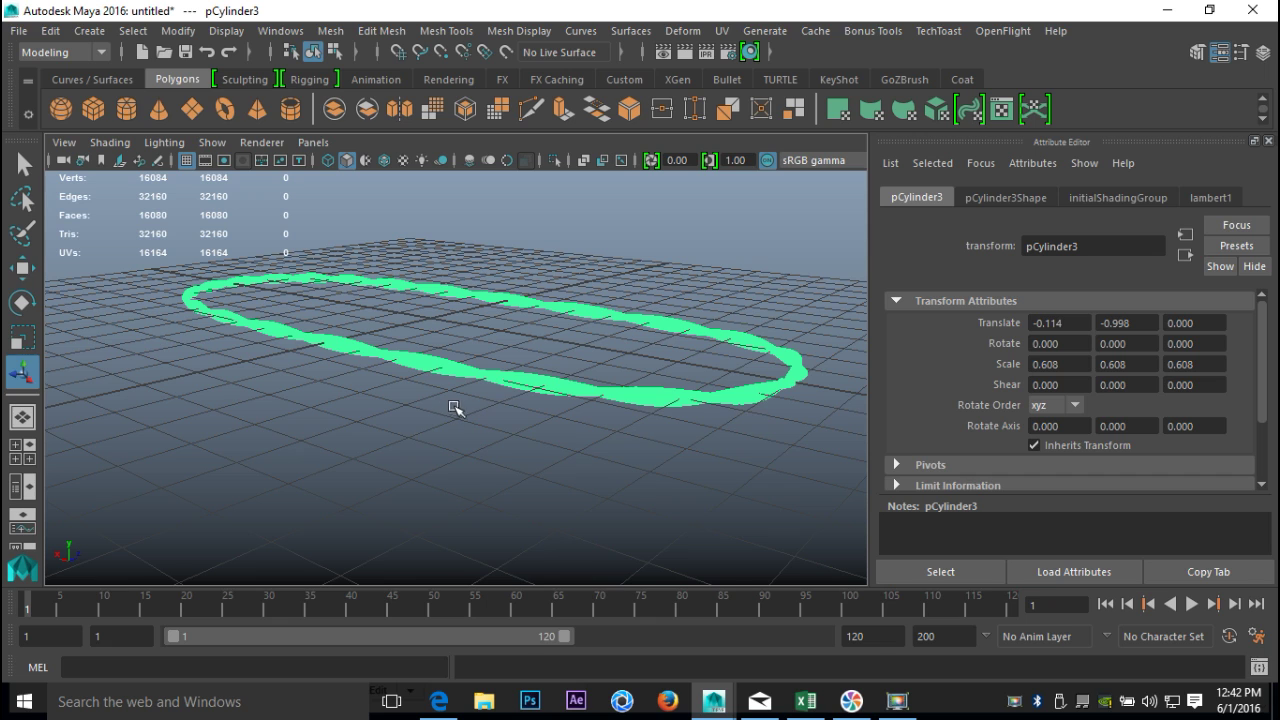
pyautogui.press('w')
pyautogui.moveTo(806, 292); pyautogui.dragTo(755, 262)
# - Delete the guide curve, then reselect the rope loop
pyautogui.click(686, 387)
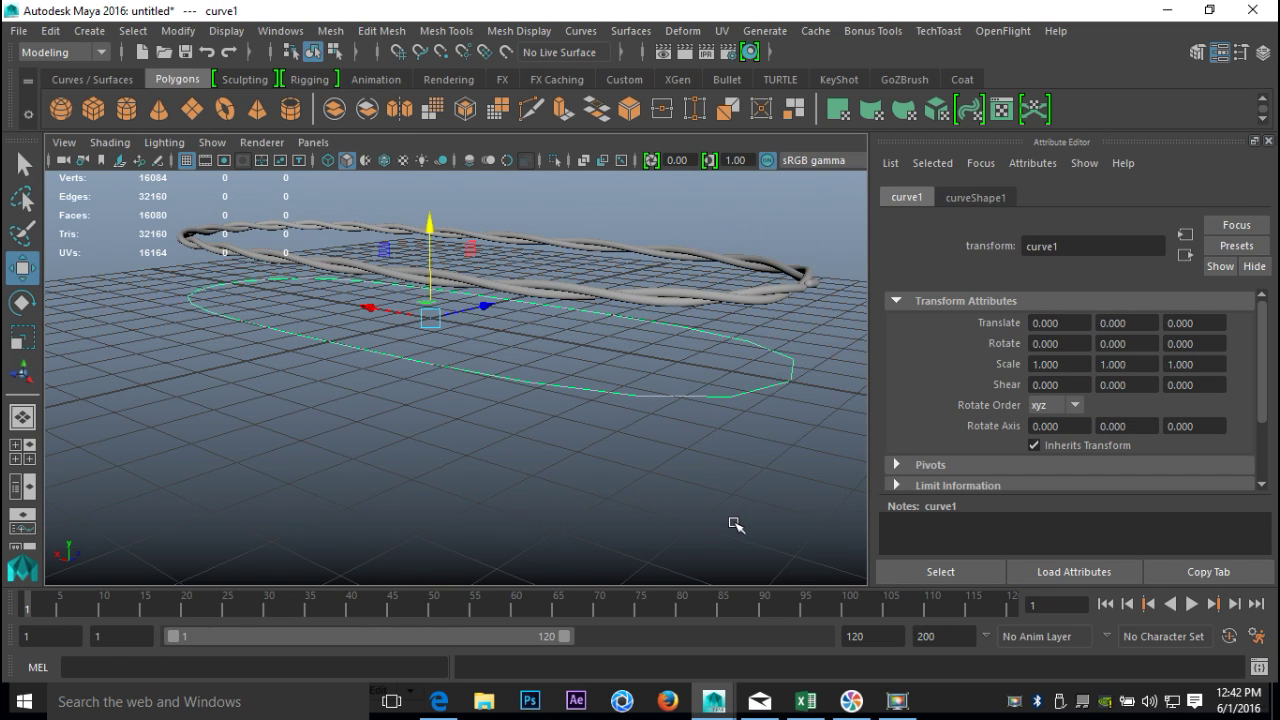
pyautogui.press('Delete')
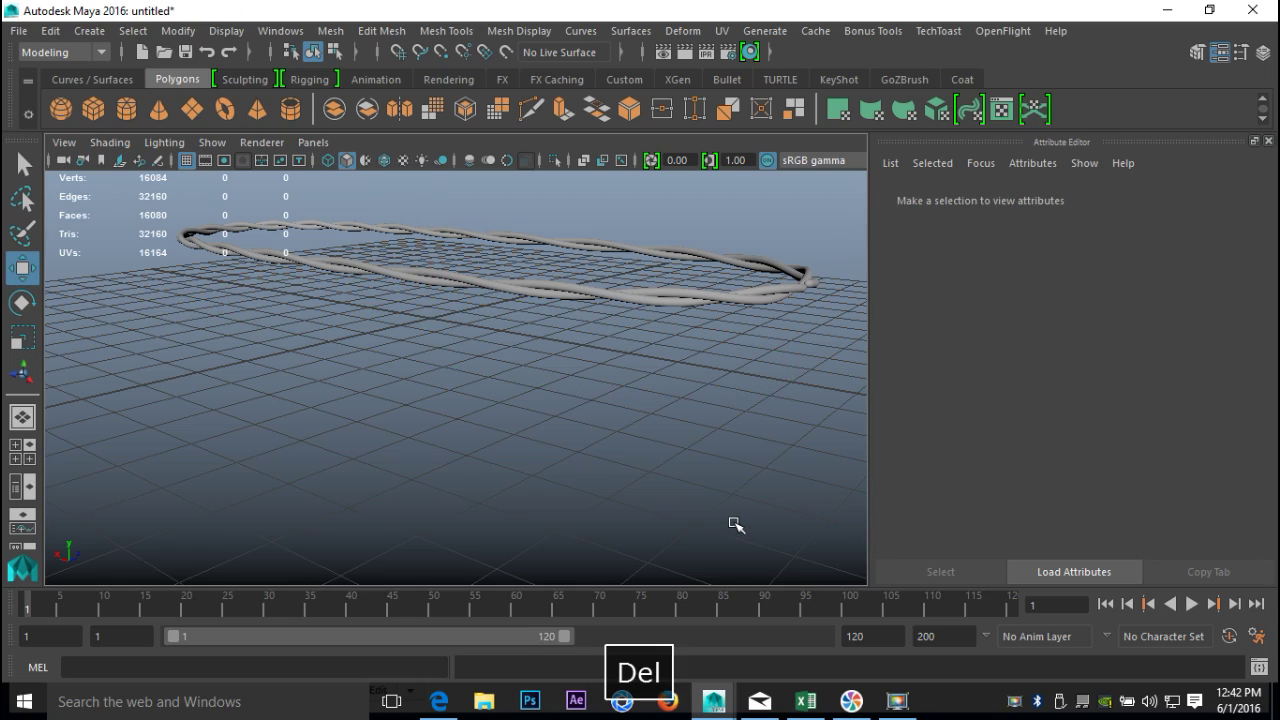
pyautogui.keyDown('alt'); pyautogui.moveTo(449, 420); pyautogui.dragTo(517, 497); pyautogui.keyUp('alt')
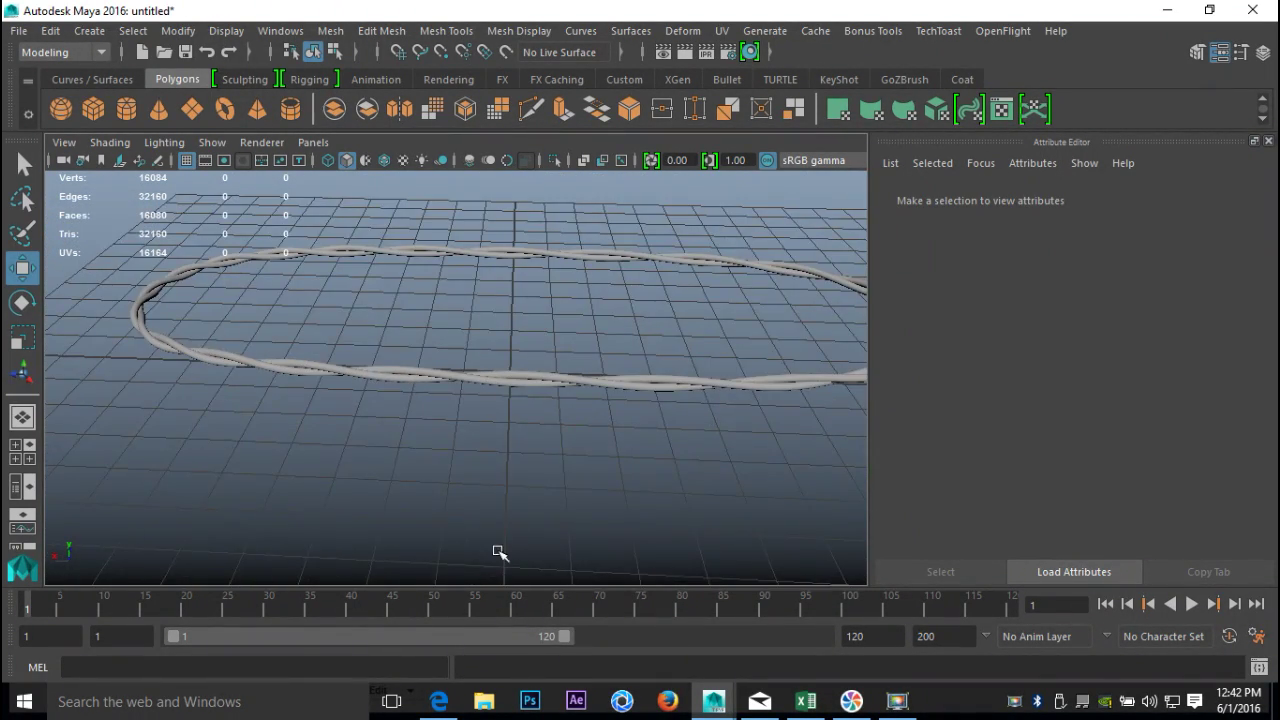
pyautogui.keyDown('alt'); pyautogui.moveTo(498, 552); pyautogui.dragTo(433, 495); pyautogui.keyUp('alt')
pyautogui.click(511, 328)
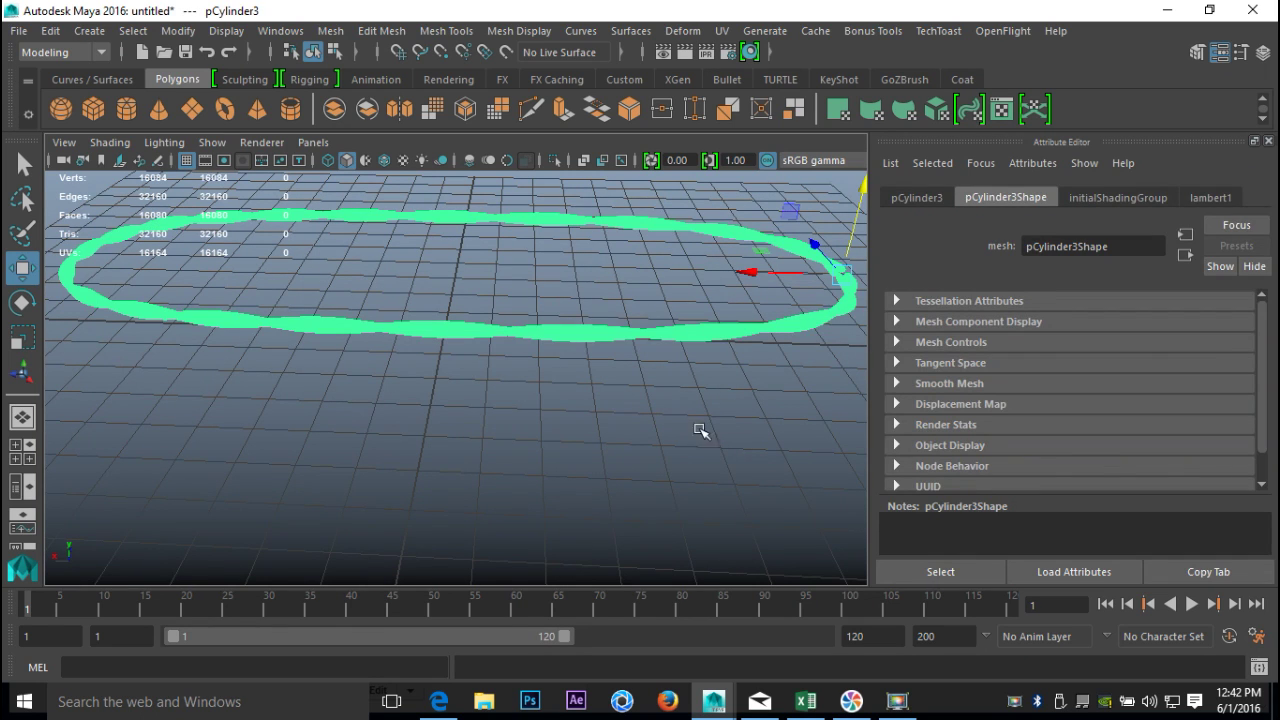
# - Duplicate the rope loop, move the copy down, centre its pivot and scale it smaller
pyautogui.hotkey('ctrl', 'd')
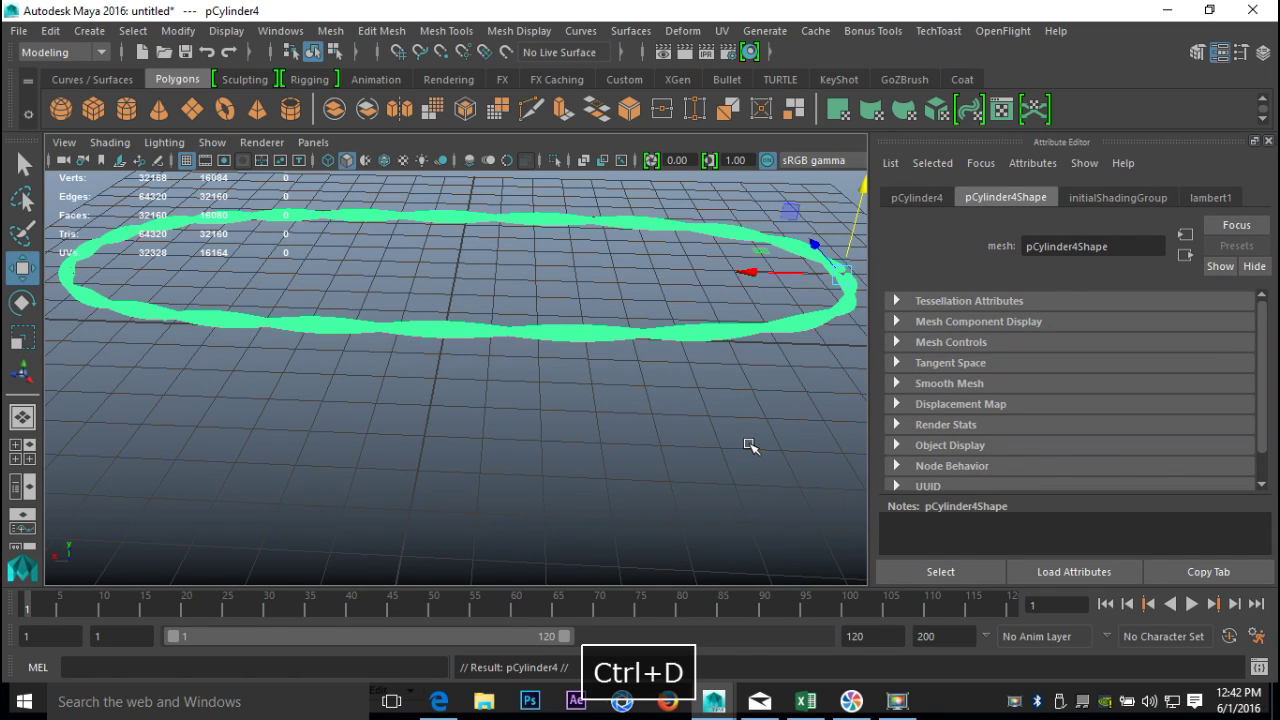
pyautogui.moveTo(852, 228); pyautogui.dragTo(828, 365)
pyautogui.press('r')
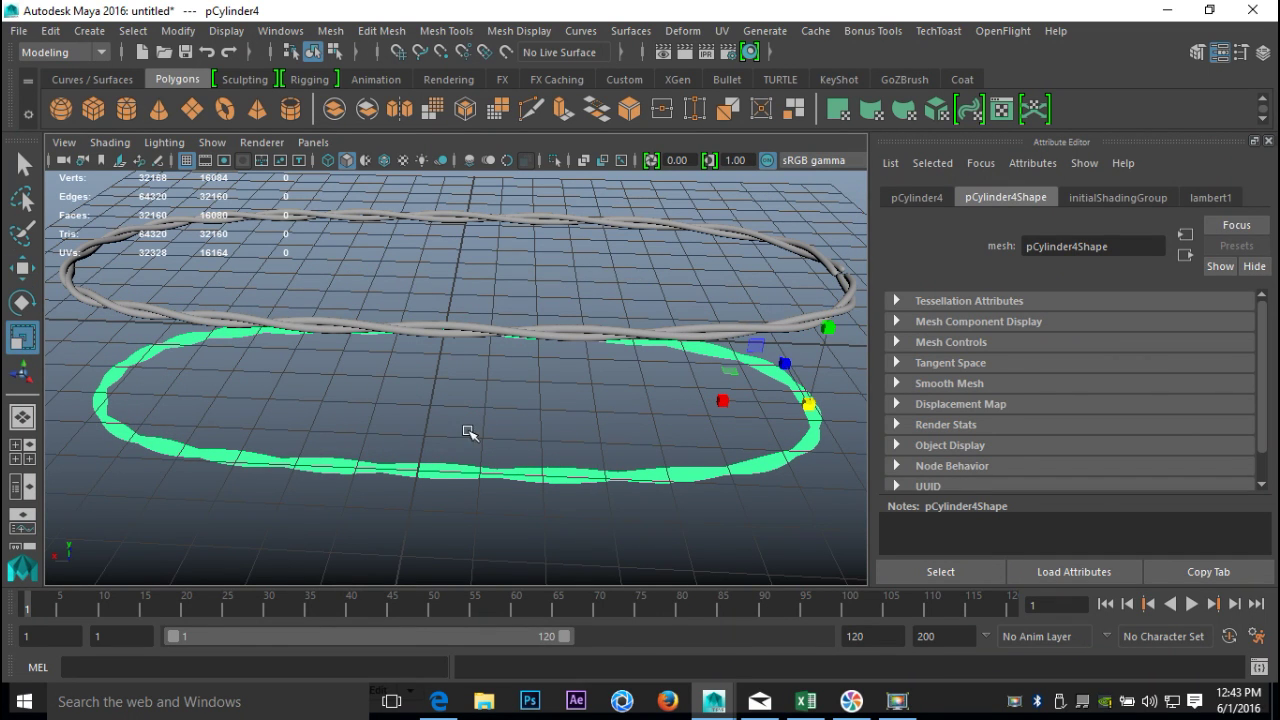
pyautogui.click(178, 31)
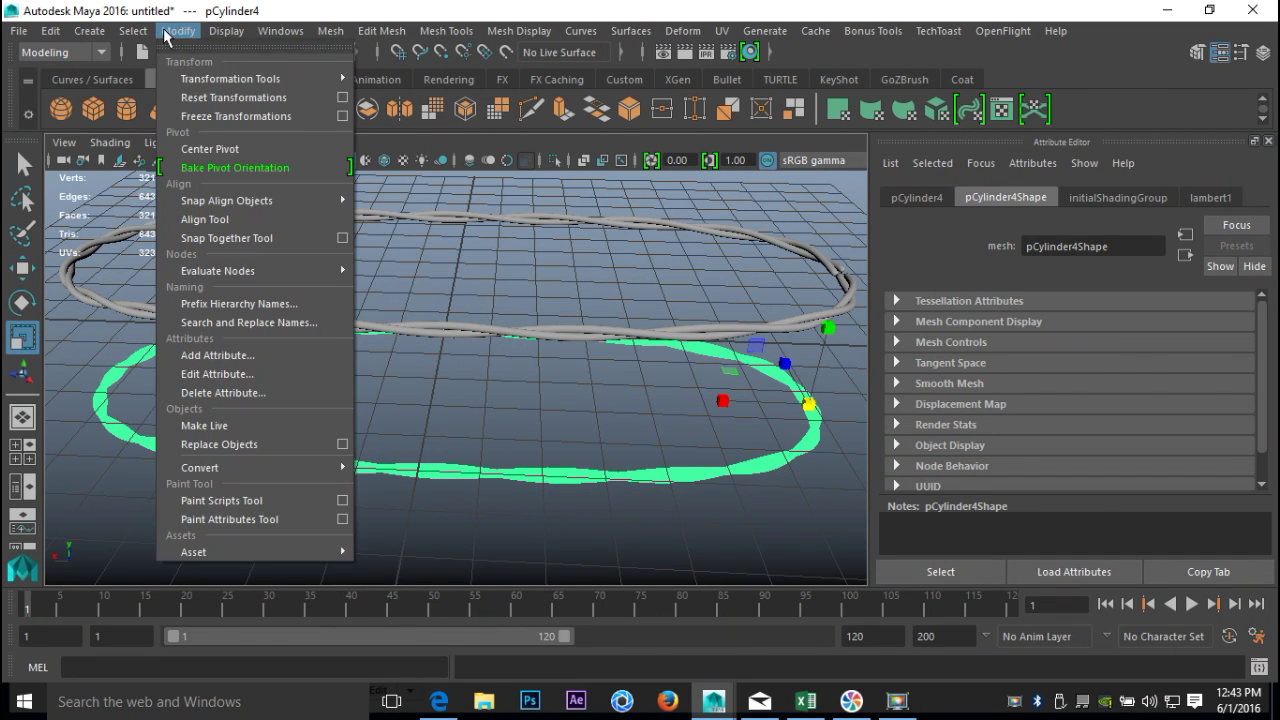
pyautogui.click(237, 157)
pyautogui.moveTo(449, 400); pyautogui.dragTo(432, 400)
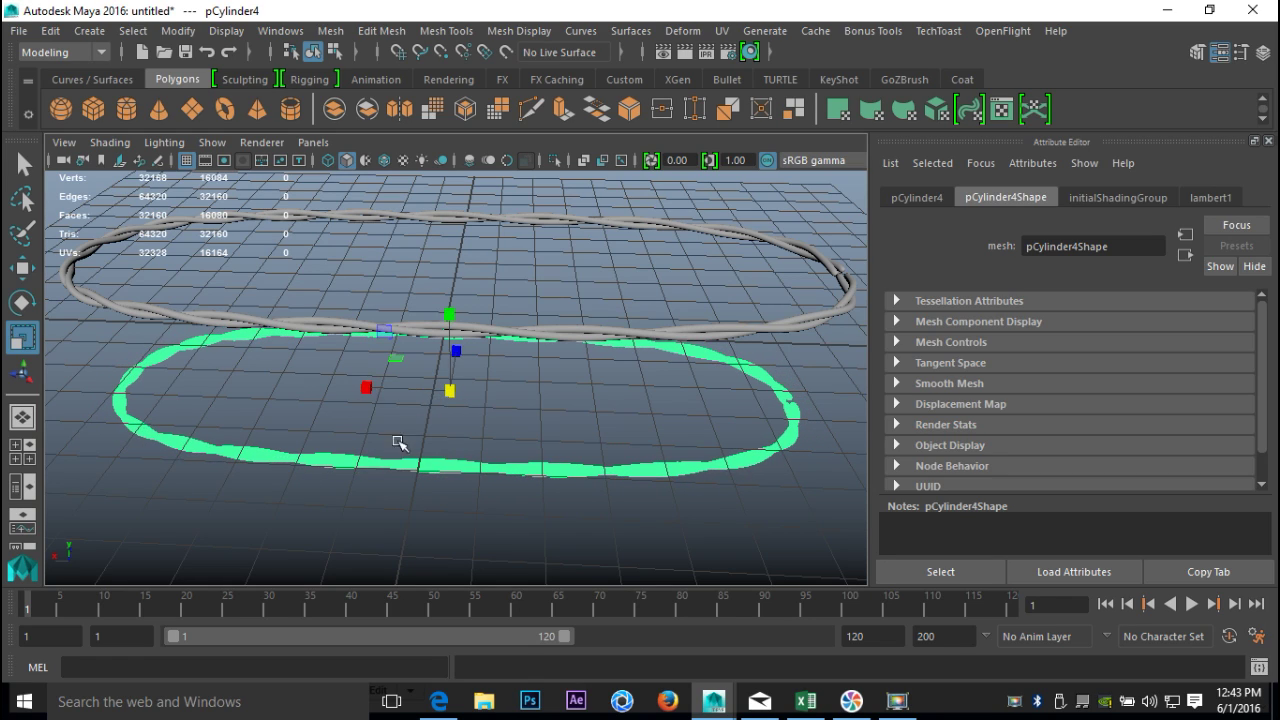
# - Orbit, pan and zoom the view to inspect both rope loops
pyautogui.scroll(-3, 416, 433)
pyautogui.keyDown('alt'); pyautogui.moveTo(409, 443); pyautogui.dragTo(367, 487); pyautogui.keyUp('alt')
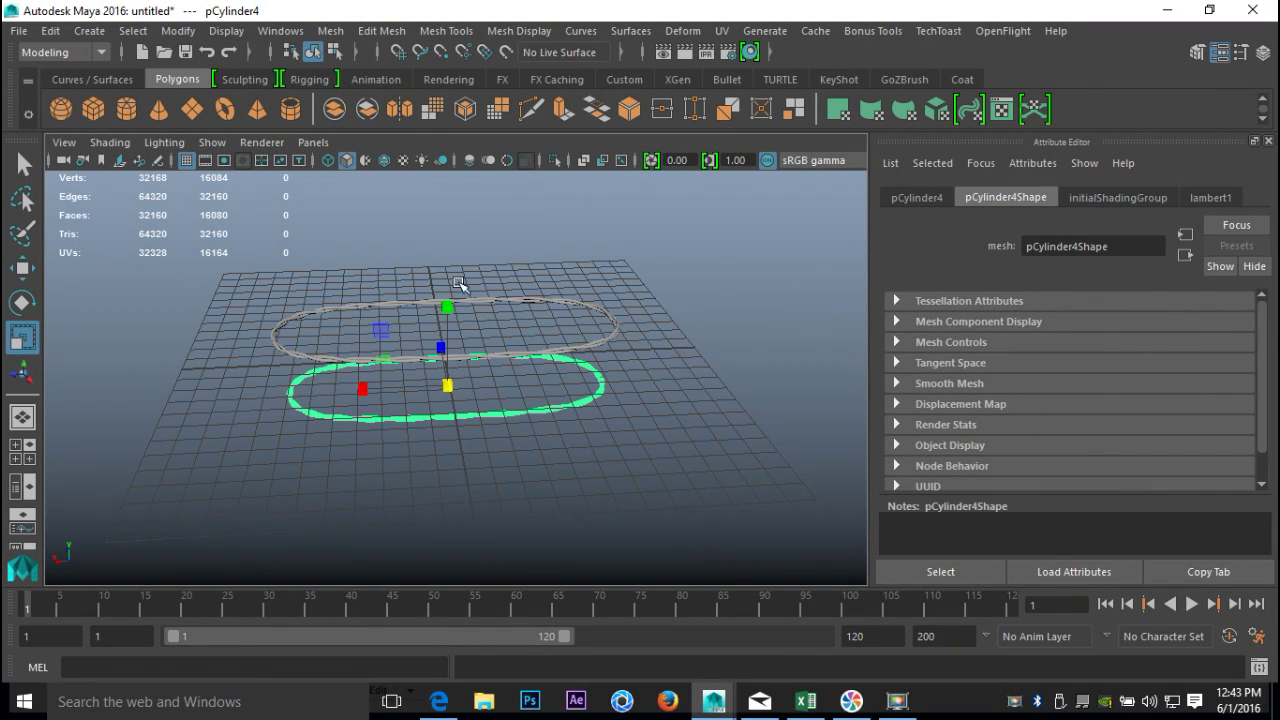
pyautogui.moveTo(333, 511)
pyautogui.keyDown('alt'); pyautogui.mouseDown()
pyautogui.moveTo(486, 429)
pyautogui.moveTo(566, 460)
pyautogui.moveTo(534, 517)
pyautogui.moveTo(366, 489)
pyautogui.moveTo(314, 509)
pyautogui.moveTo(320, 525)
pyautogui.mouseUp(); pyautogui.keyUp('alt')
pyautogui.keyDown('alt'); pyautogui.moveTo(325, 538); pyautogui.dragTo(254, 529, button='middle'); pyautogui.keyUp('alt')
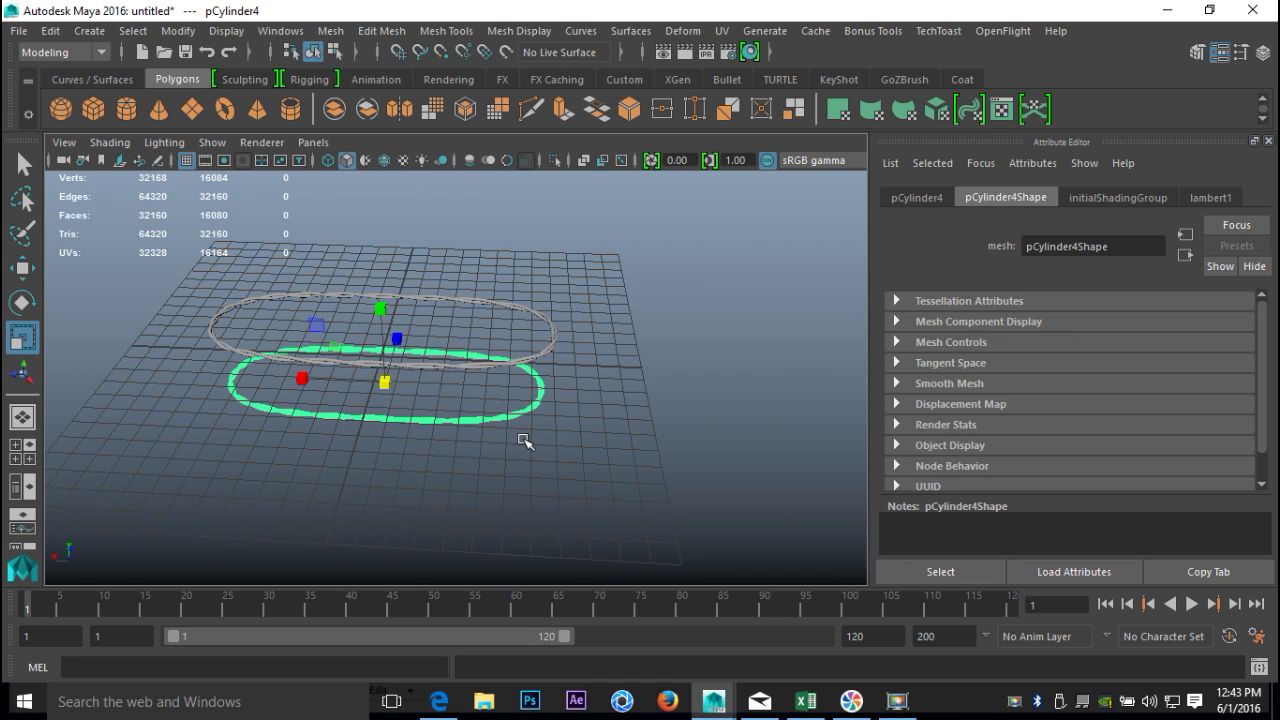
pyautogui.scroll(3, 586, 450)
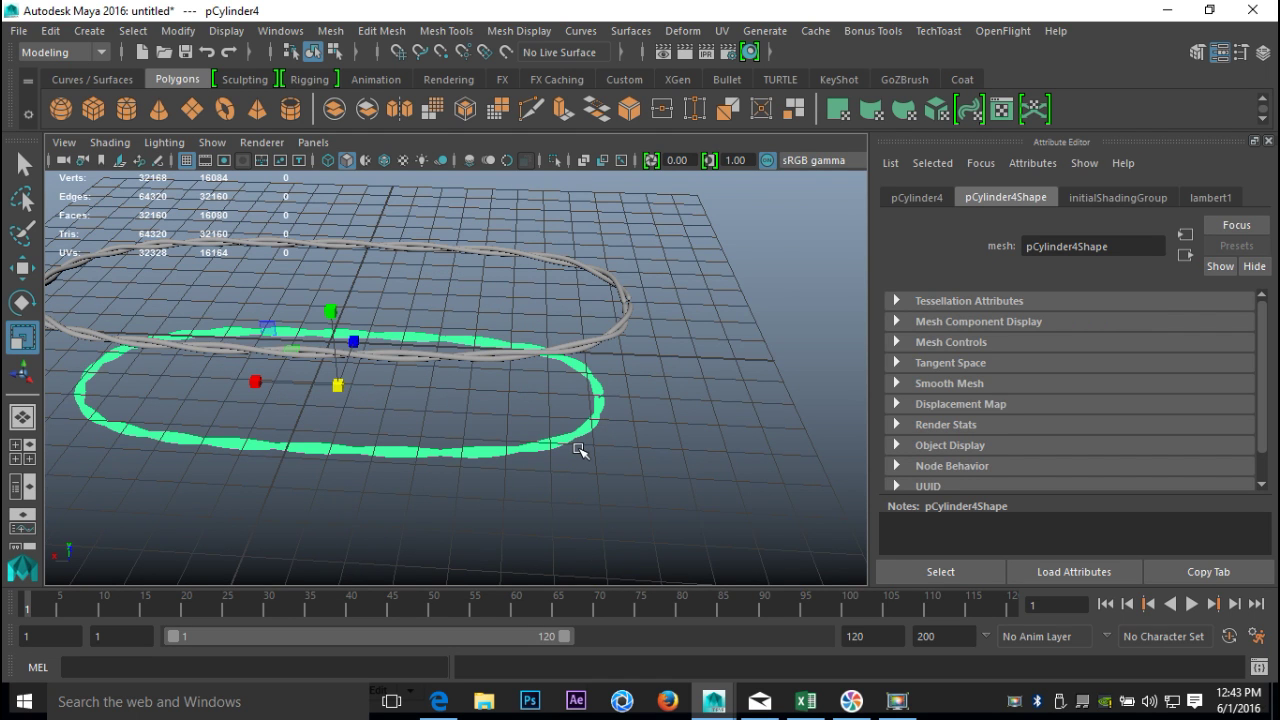
pyautogui.keyDown('alt'); pyautogui.moveTo(491, 423); pyautogui.dragTo(706, 420); pyautogui.keyUp('alt')
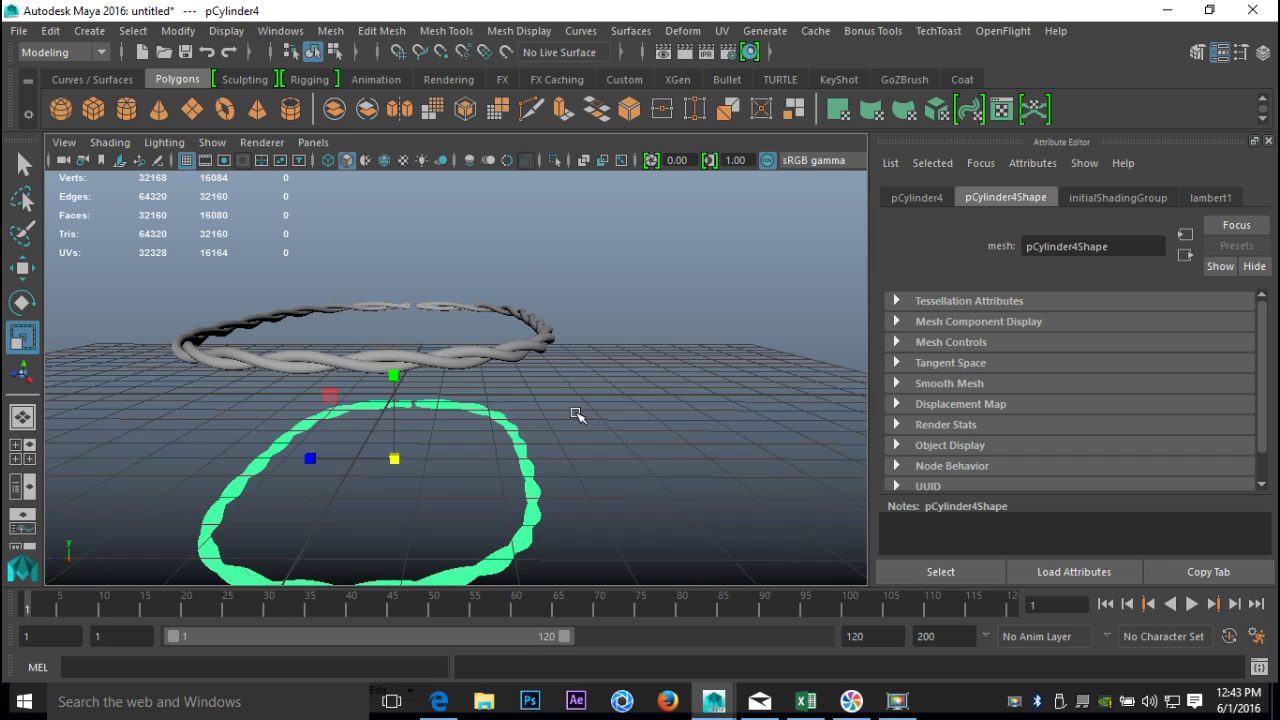
pyautogui.scroll(-5, 577, 414)
pyautogui.keyDown('alt'); pyautogui.moveTo(548, 469); pyautogui.dragTo(294, 440); pyautogui.keyUp('alt')
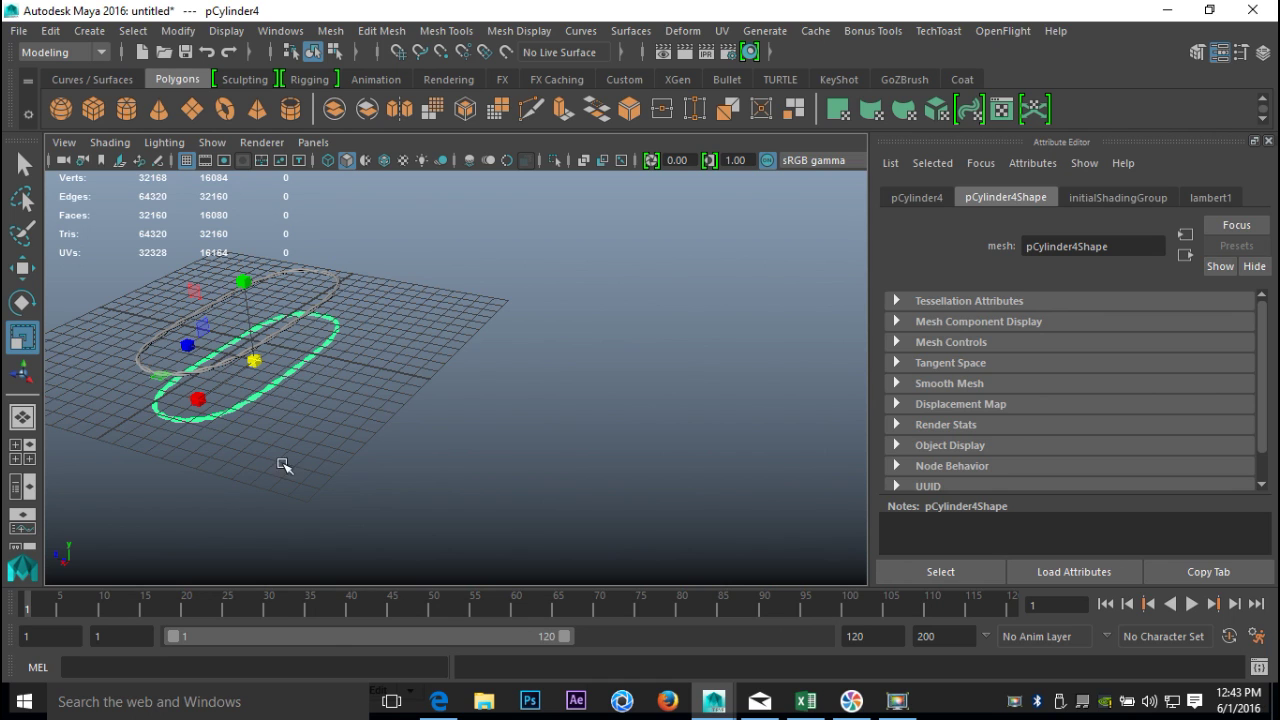
pyautogui.keyDown('alt'); pyautogui.moveTo(427, 434); pyautogui.dragTo(451, 443); pyautogui.keyUp('alt')
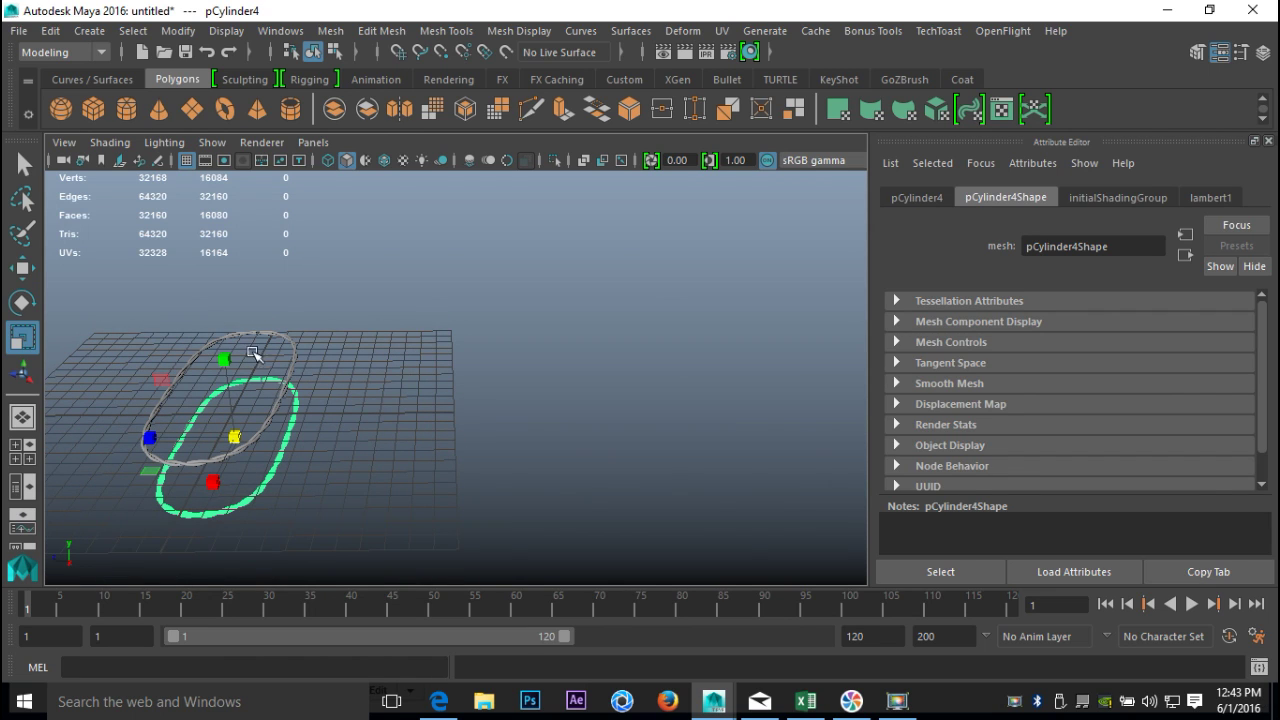
# - Create a polygon cylinder, move it along X and set its Subdivisions Caps to 0
pyautogui.click(126, 110)
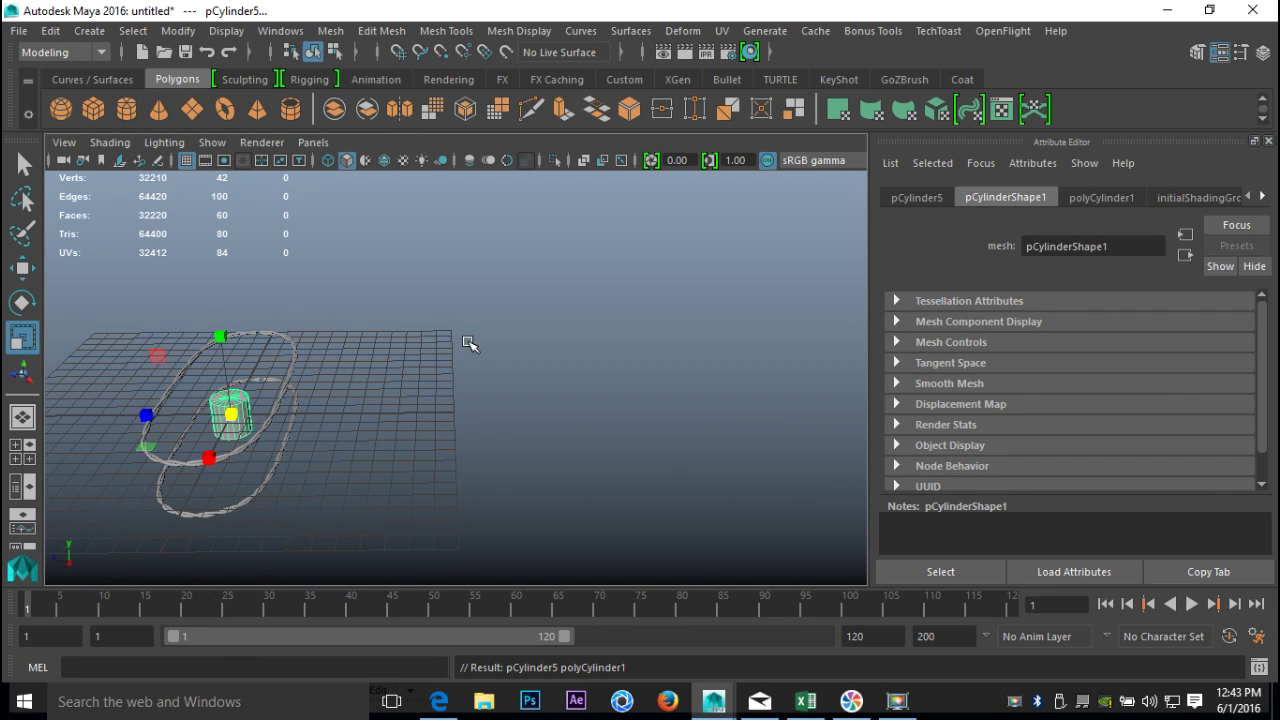
pyautogui.press('w')
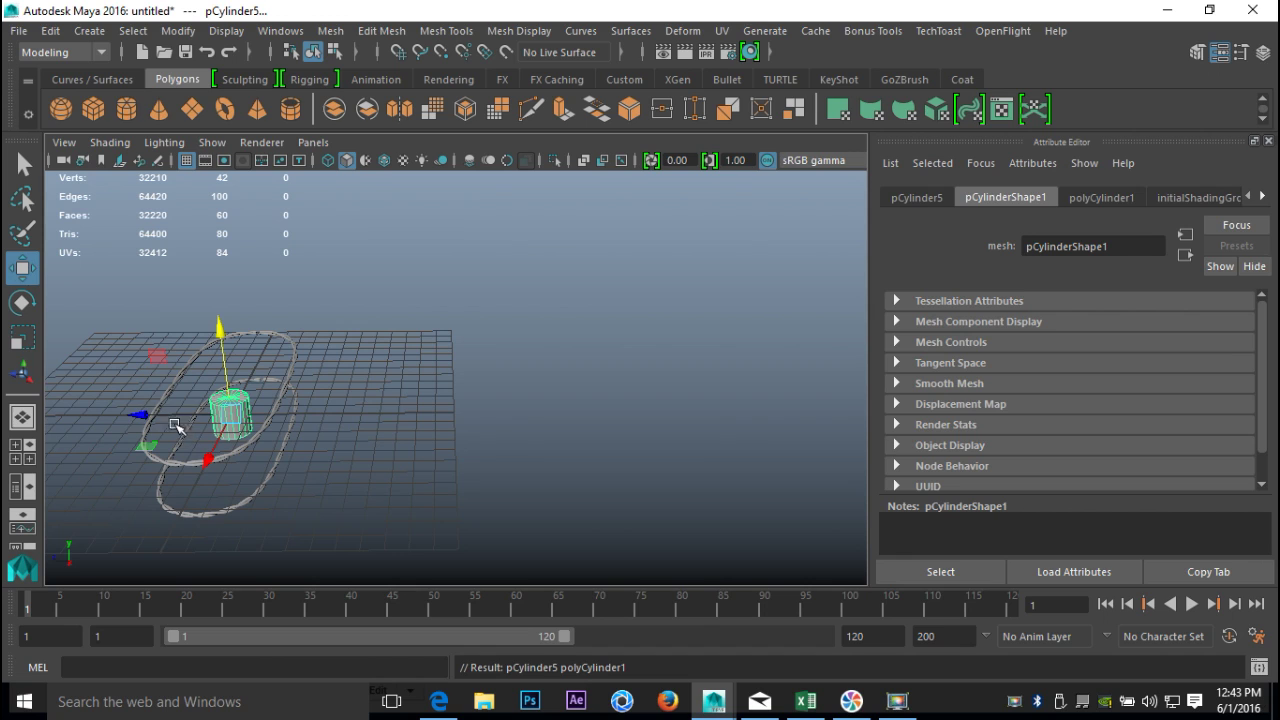
pyautogui.moveTo(150, 420); pyautogui.dragTo(413, 432)
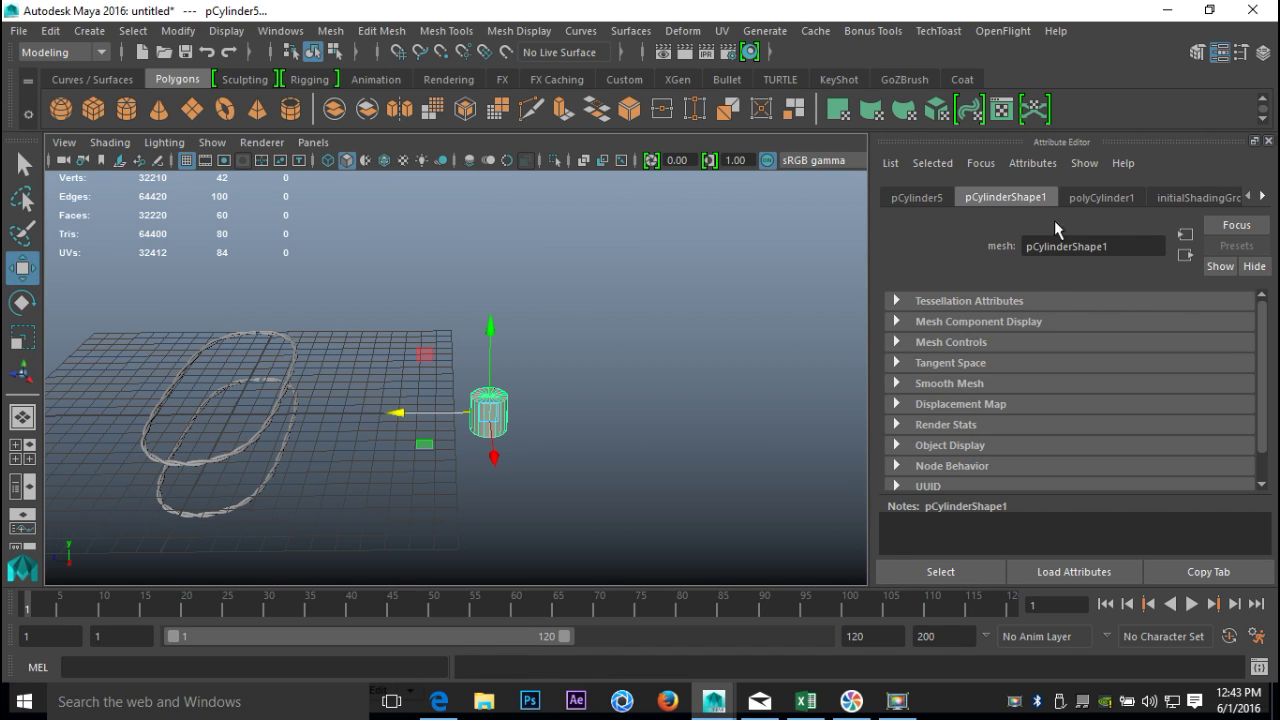
pyautogui.click(1098, 197)
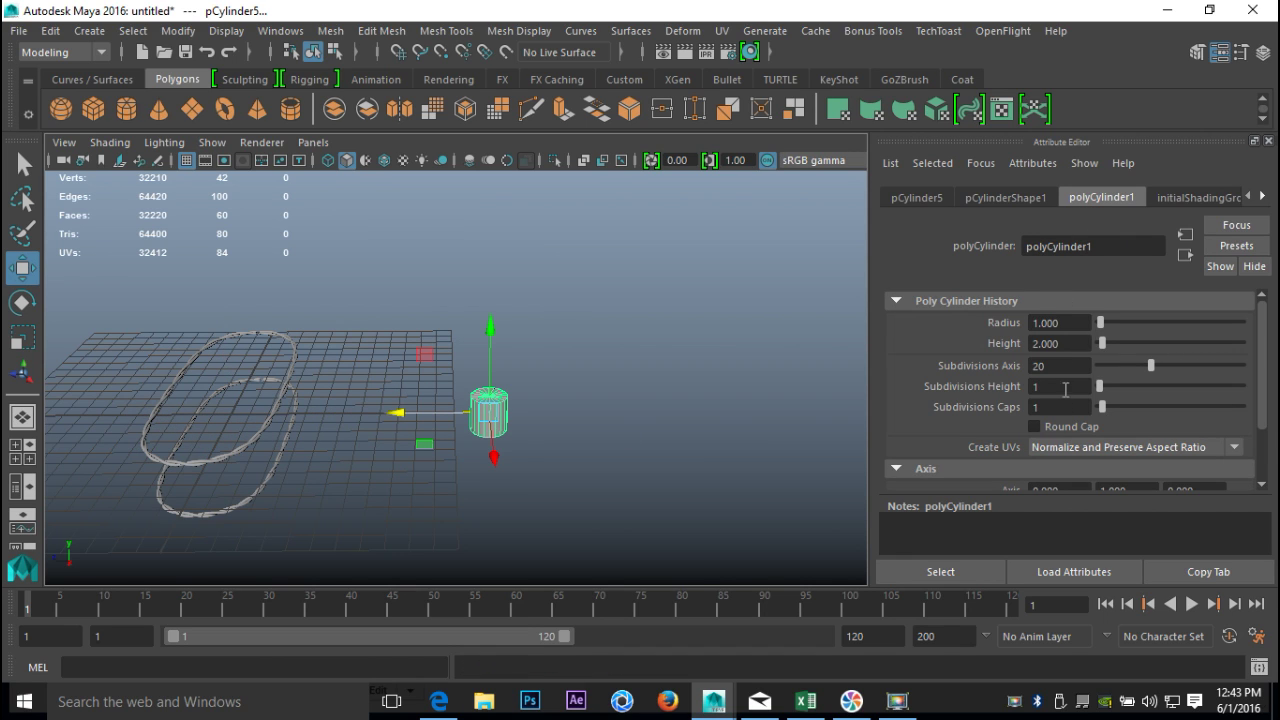
pyautogui.write('0')
pyautogui.press('Return')
# - Rotate the cylinder over onto its side
pyautogui.click(561, 428)
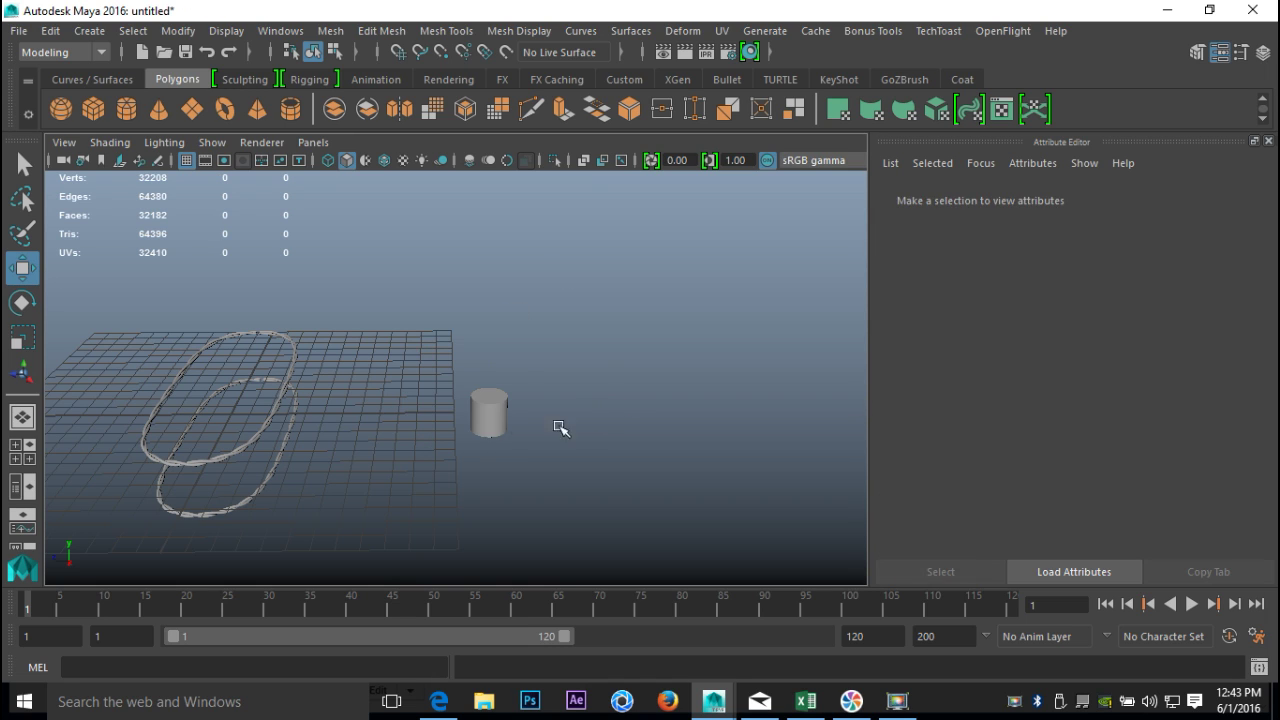
pyautogui.click(483, 417)
pyautogui.press('e')
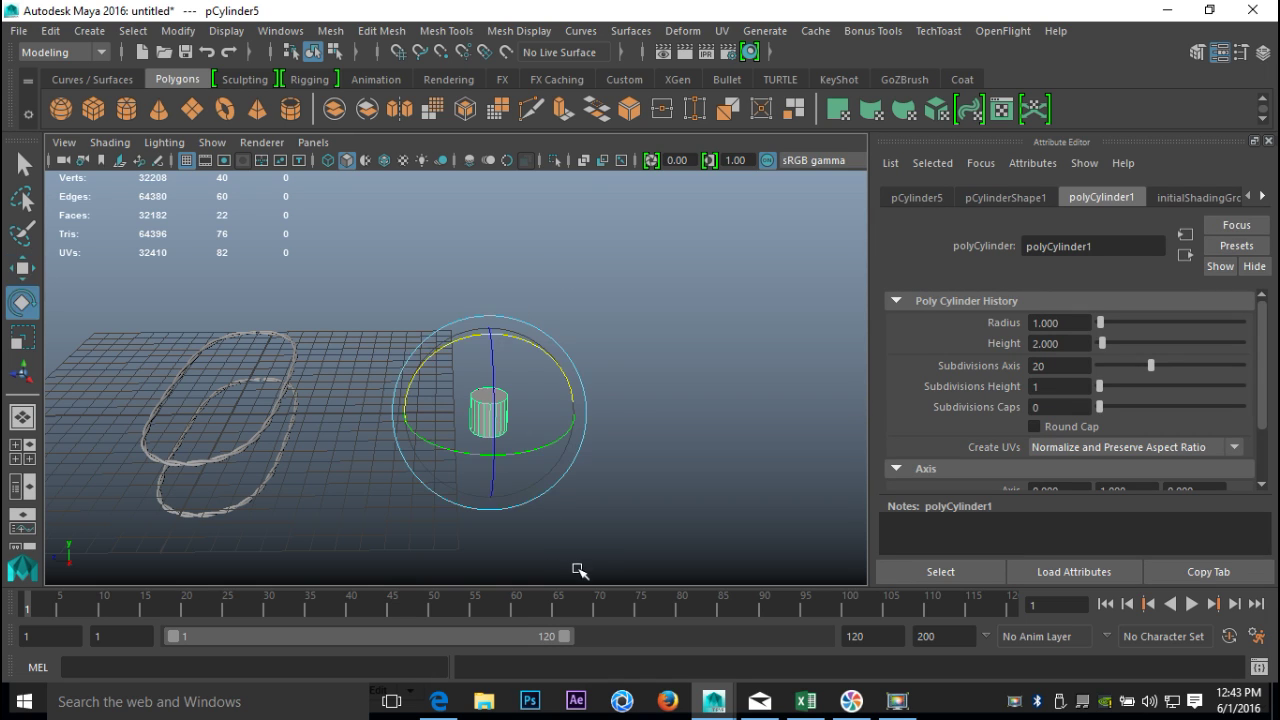
pyautogui.moveTo(491, 354); pyautogui.dragTo(491, 414)
pyautogui.keyDown('alt'); pyautogui.moveTo(457, 466); pyautogui.dragTo(585, 517); pyautogui.keyUp('alt')
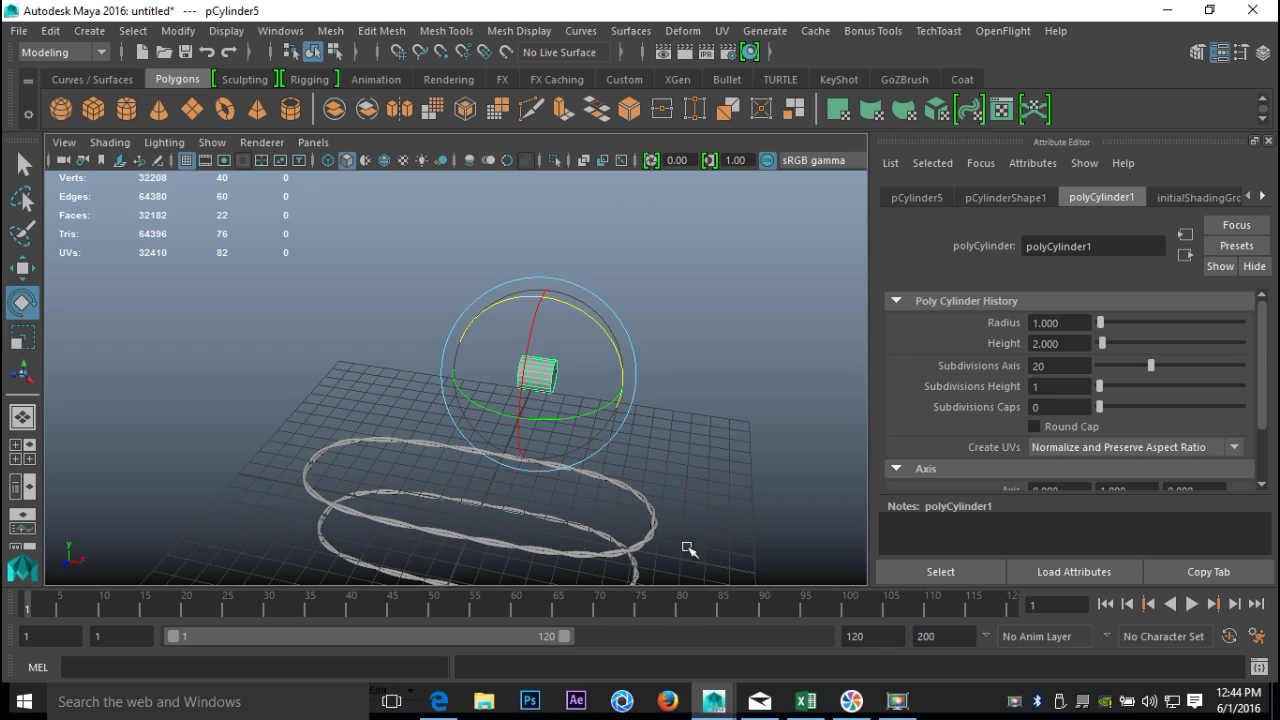
# - Scale the cylinder along X and thin it uniformly into a long rod
pyautogui.press('r')
pyautogui.moveTo(618, 387); pyautogui.dragTo(686, 420)
pyautogui.moveTo(626, 386); pyautogui.dragTo(737, 429)
pyautogui.moveTo(537, 371); pyautogui.dragTo(13, 320)
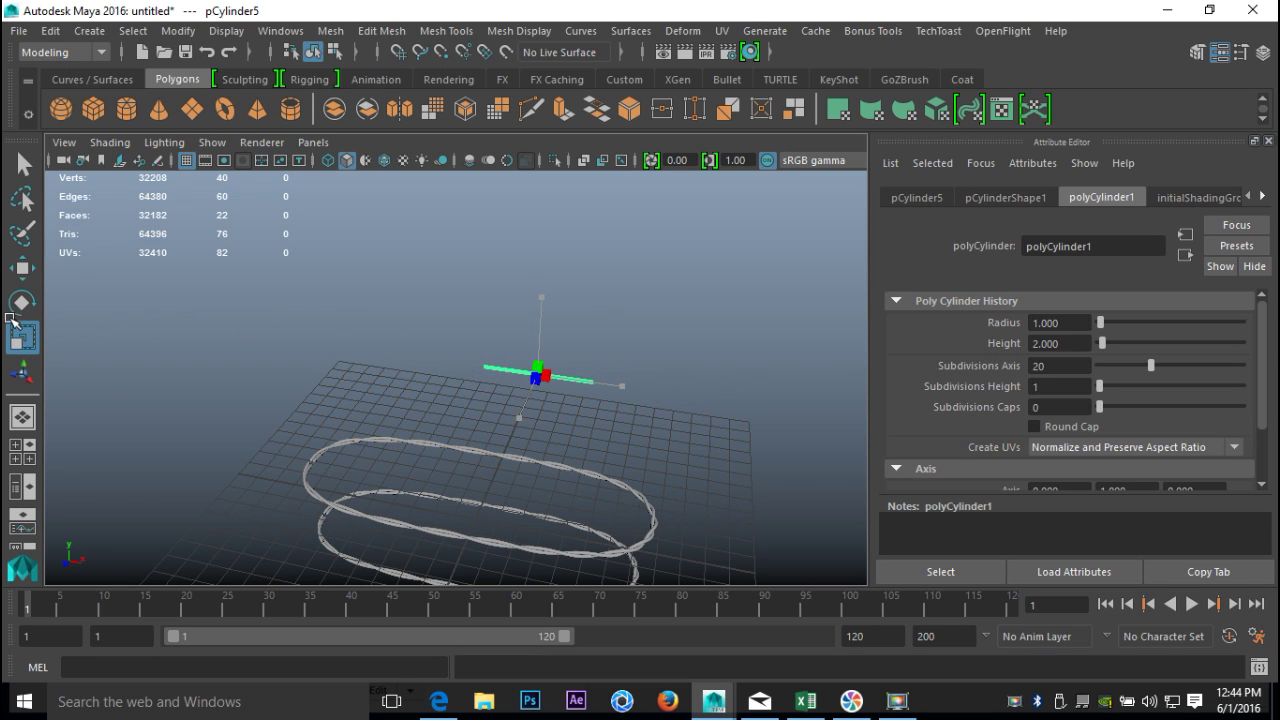
pyautogui.moveTo(623, 386); pyautogui.dragTo(694, 423)
pyautogui.scroll(-3, 670, 472)
pyautogui.keyDown('alt'); pyautogui.moveTo(670, 472); pyautogui.dragTo(548, 377); pyautogui.keyUp('alt')
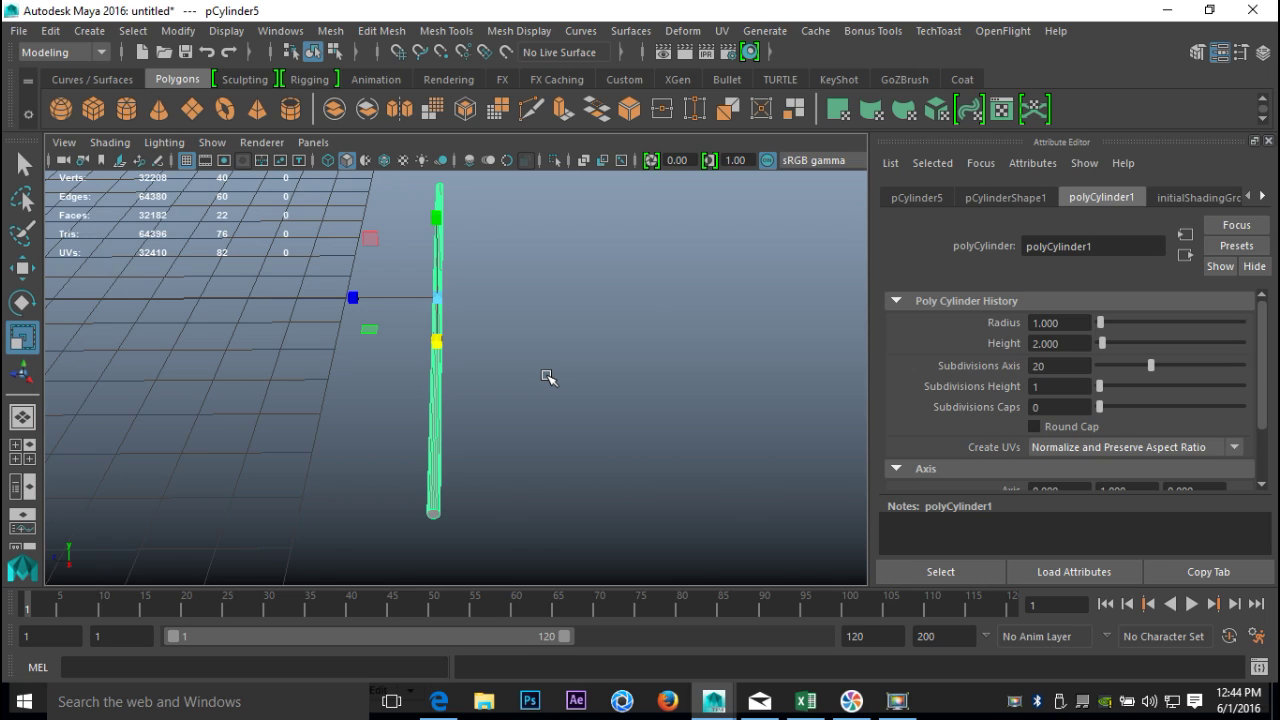
# - Duplicate the rod, offset the copy along X, and repeat twice for four evenly spaced rods
pyautogui.hotkey('ctrl', 'd')
pyautogui.press('w')
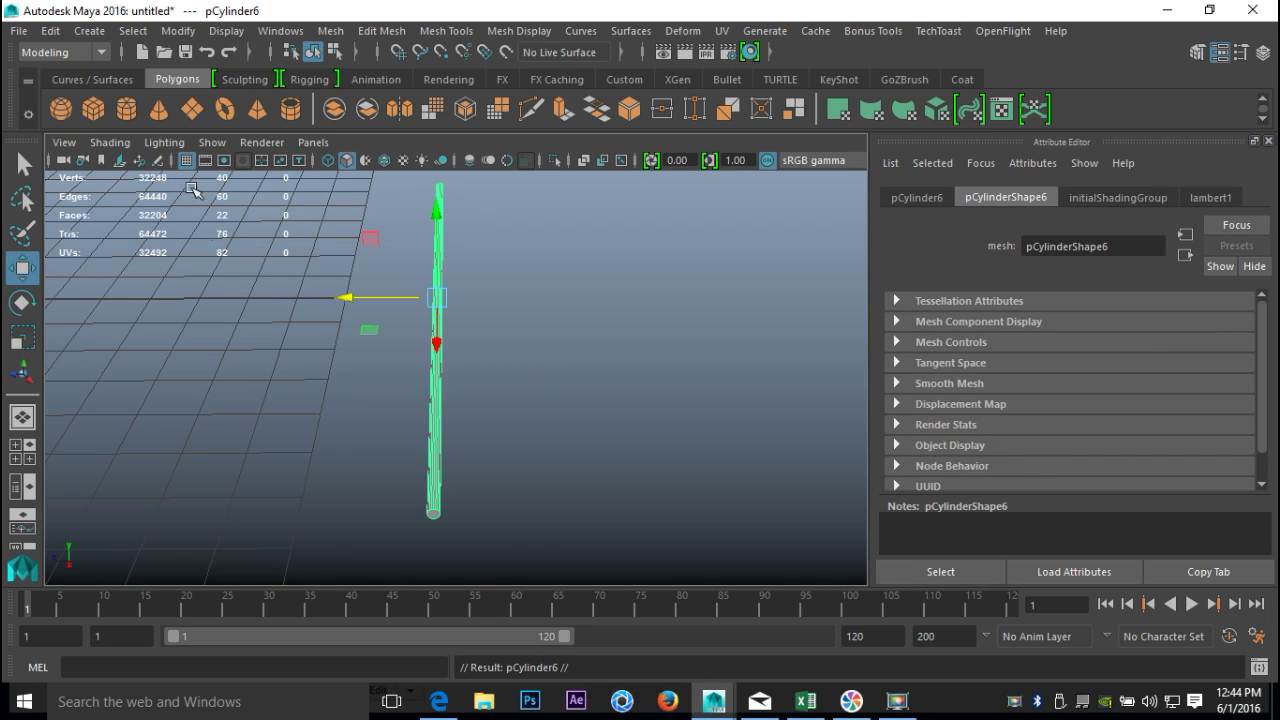
pyautogui.moveTo(348, 297); pyautogui.dragTo(425, 325)
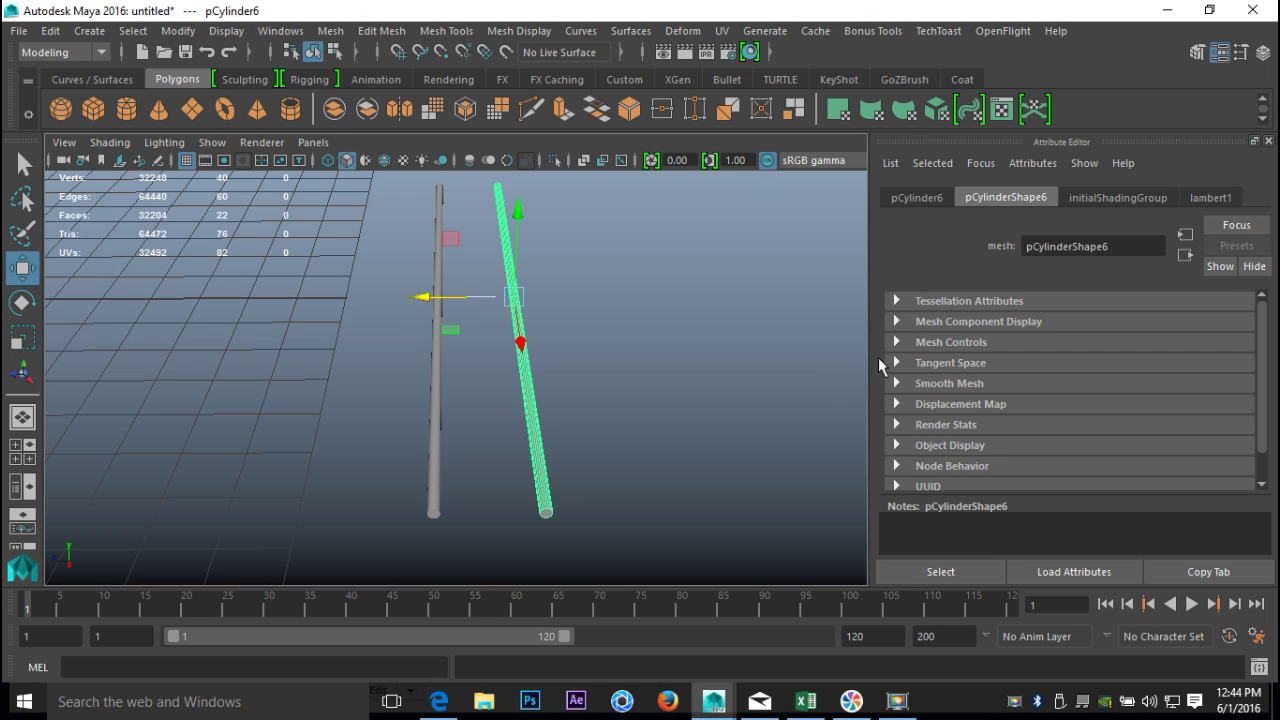
pyautogui.hotkey('shift', 'd')
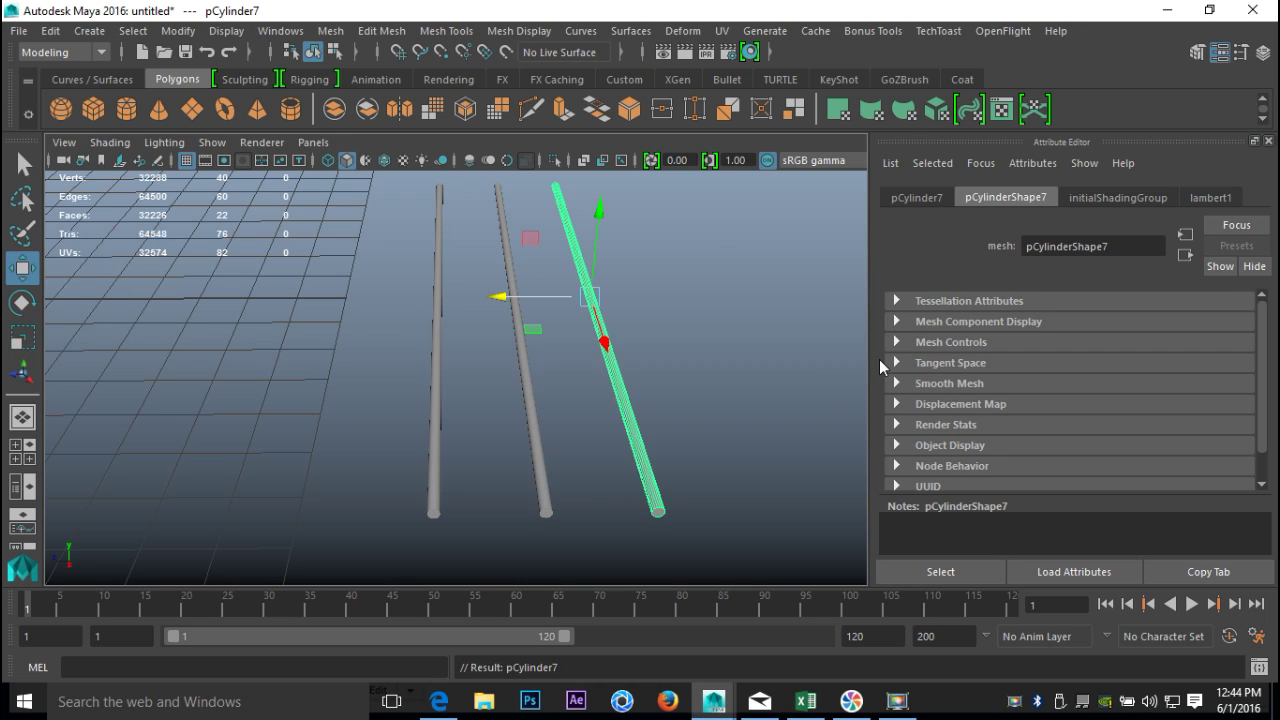
pyautogui.hotkey('shift', 'd')
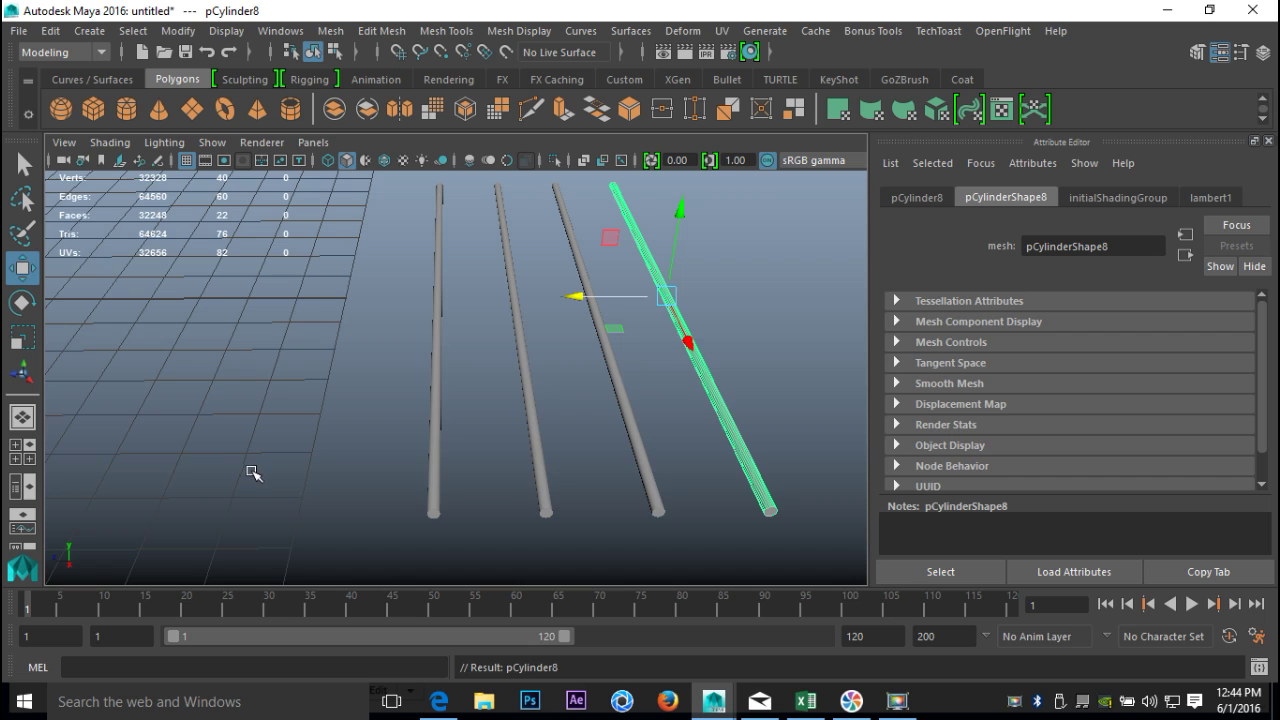
pyautogui.keyDown('alt'); pyautogui.moveTo(335, 460); pyautogui.dragTo(329, 431); pyautogui.keyUp('alt')
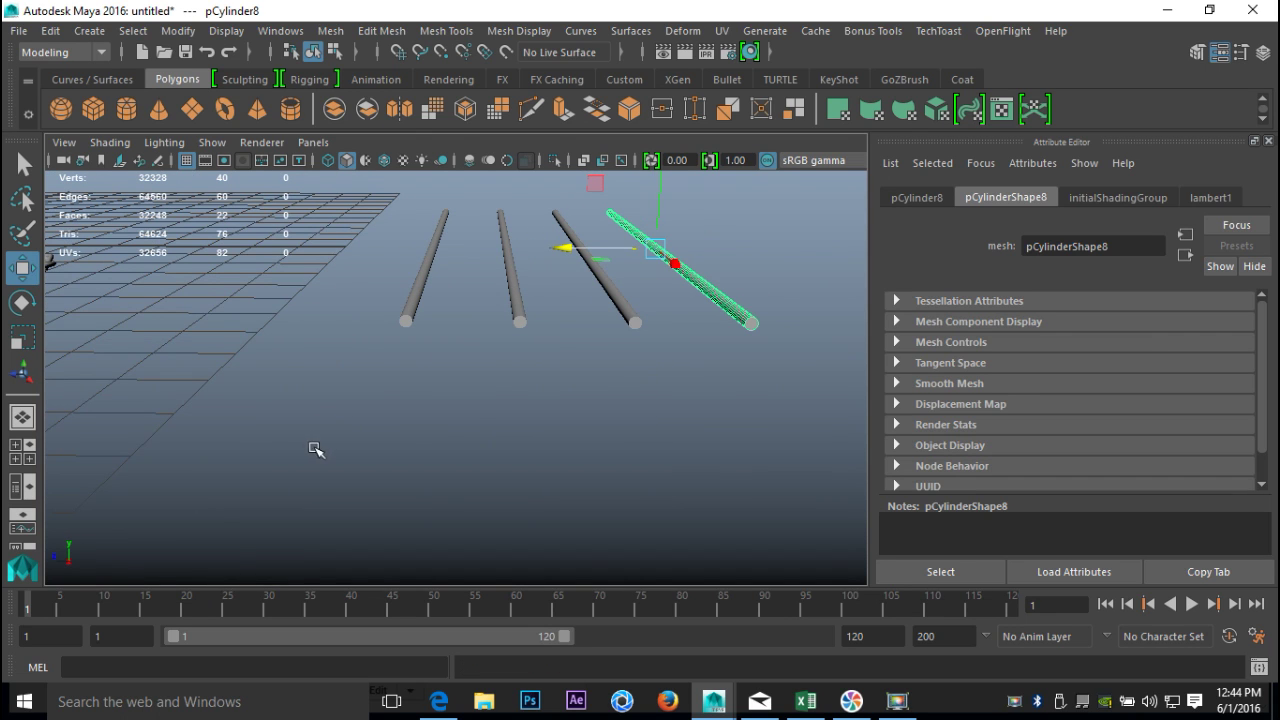
# - Start the CV Curve Tool and maximise the side view zoomed on the four rod ends
pyautogui.click(89, 31)
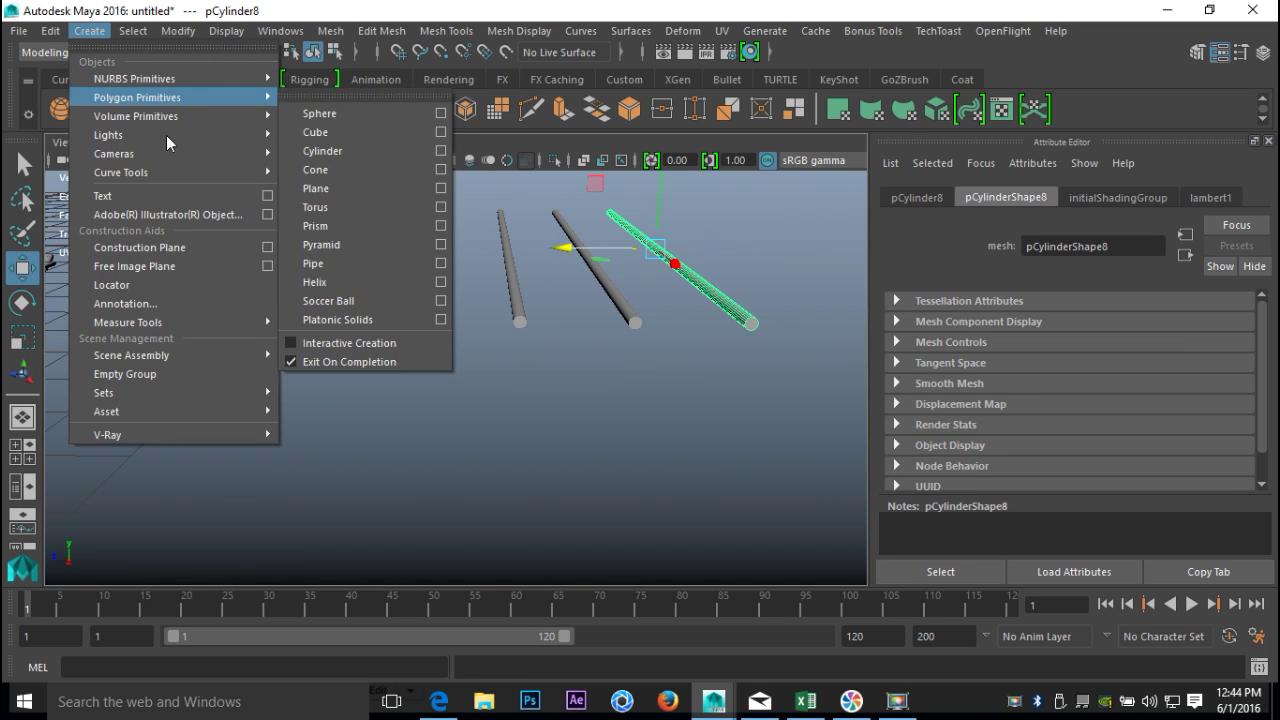
pyautogui.moveTo(153, 178)
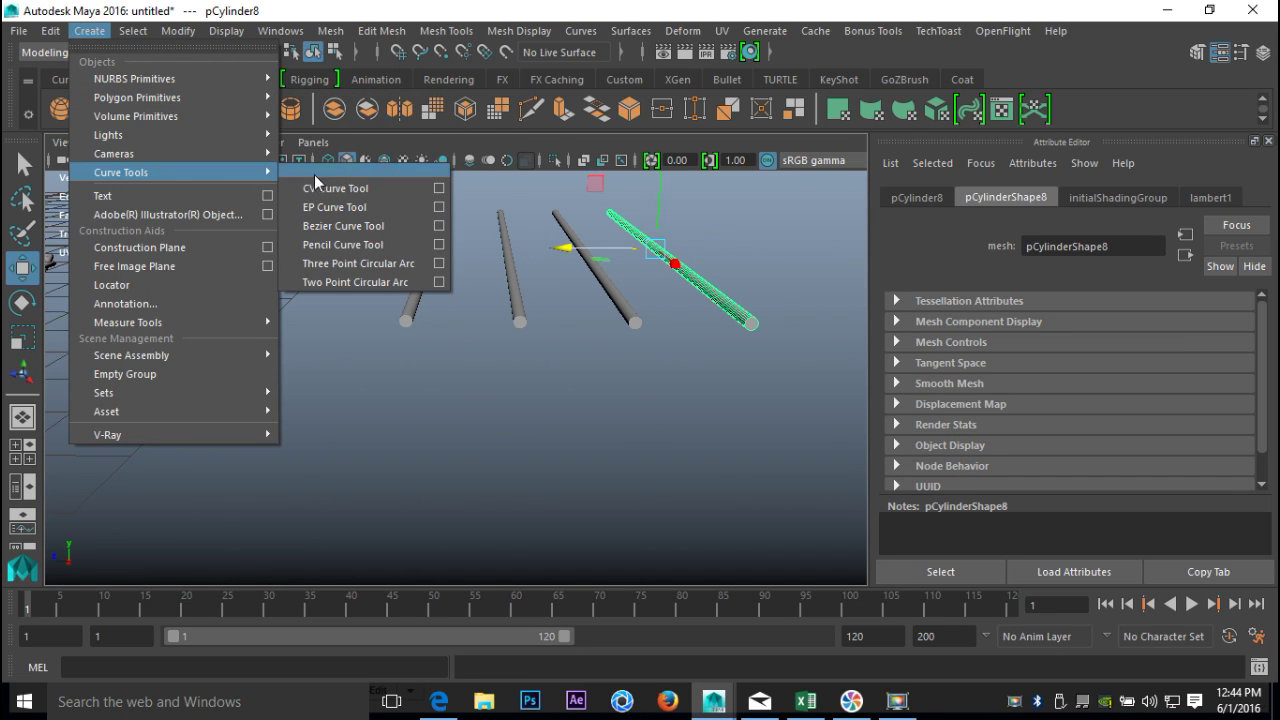
pyautogui.click(379, 188)
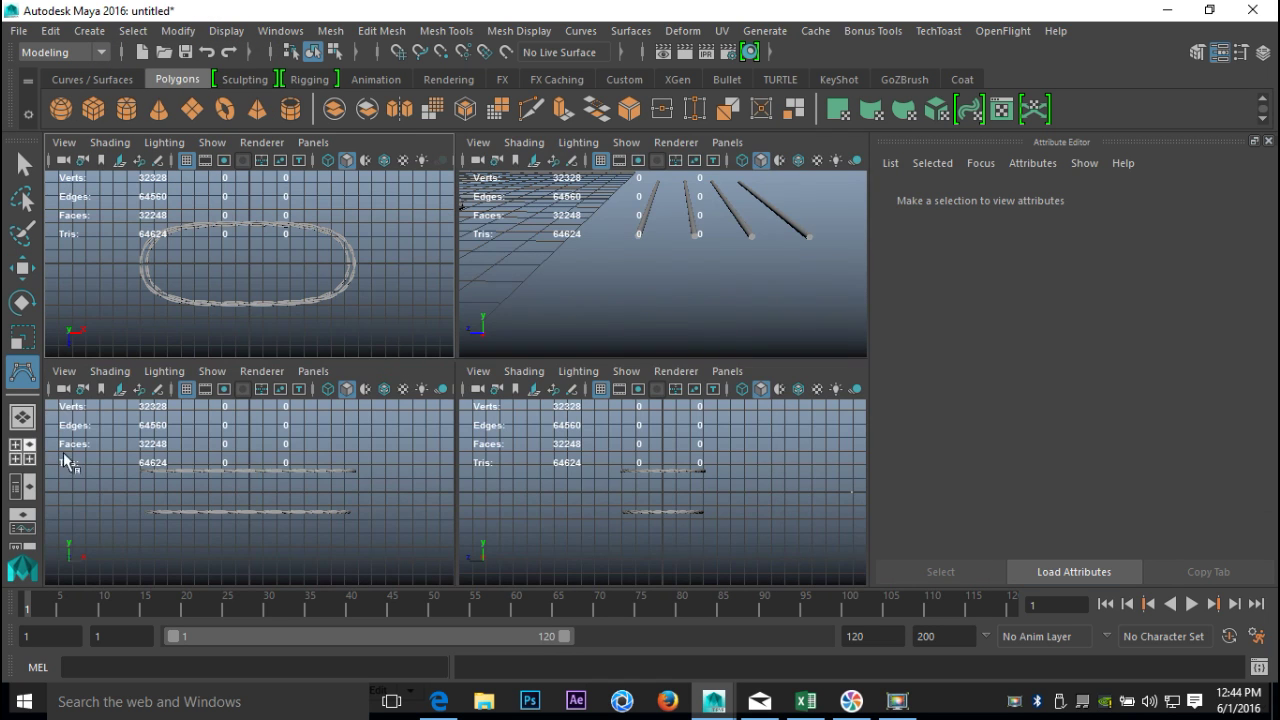
pyautogui.click(22, 451)
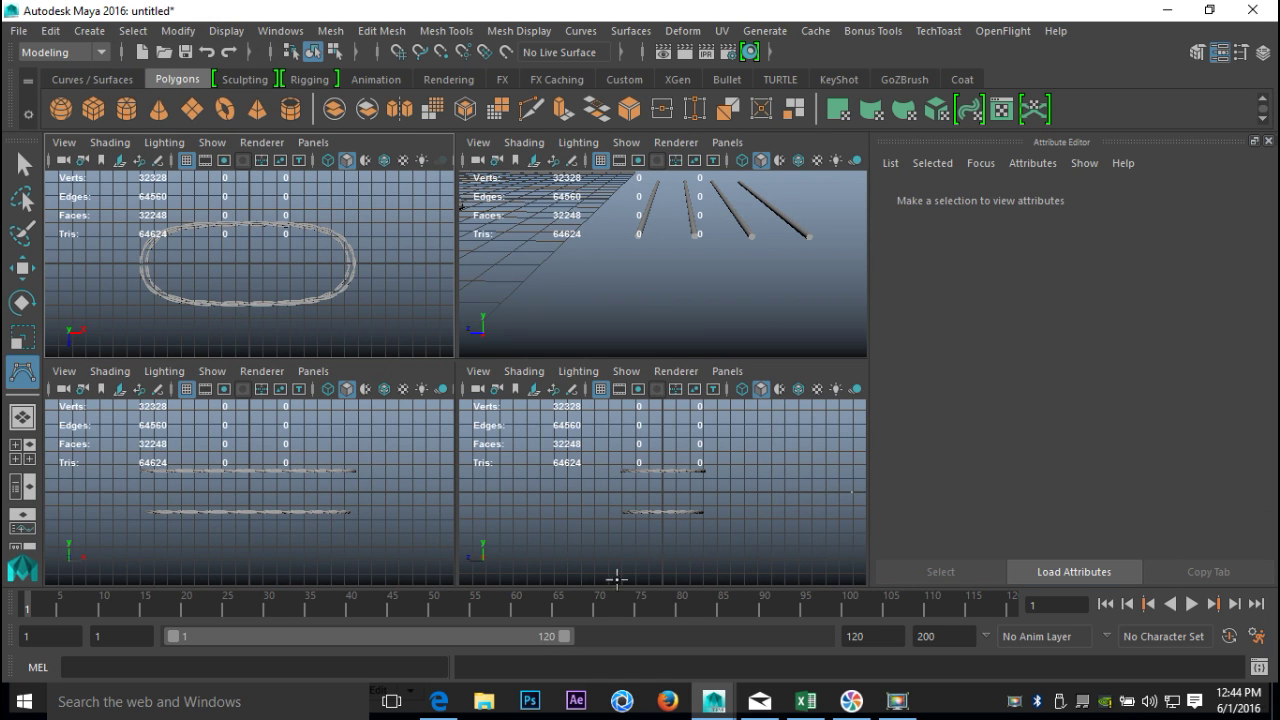
pyautogui.scroll(4, 664, 558)
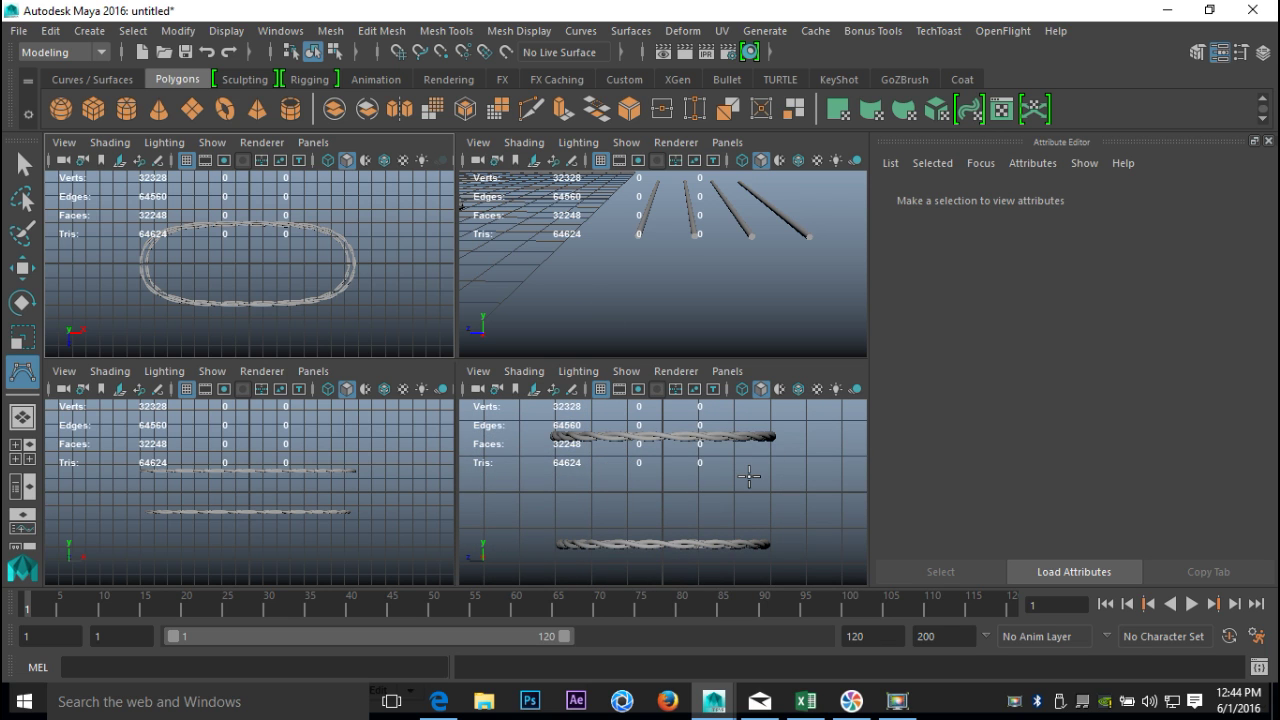
pyautogui.press('space')
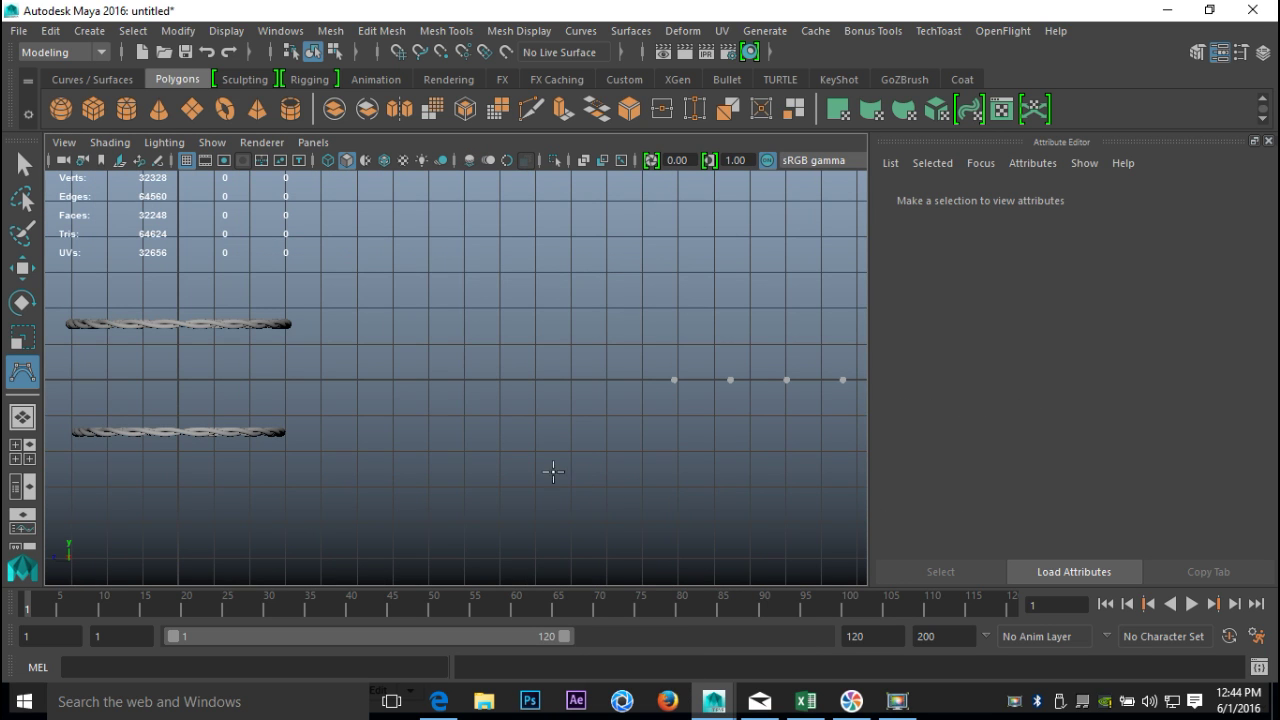
pyautogui.keyDown('alt'); pyautogui.moveTo(645, 455); pyautogui.dragTo(391, 443, button='middle'); pyautogui.keyUp('alt')
pyautogui.scroll(5, 400, 445)
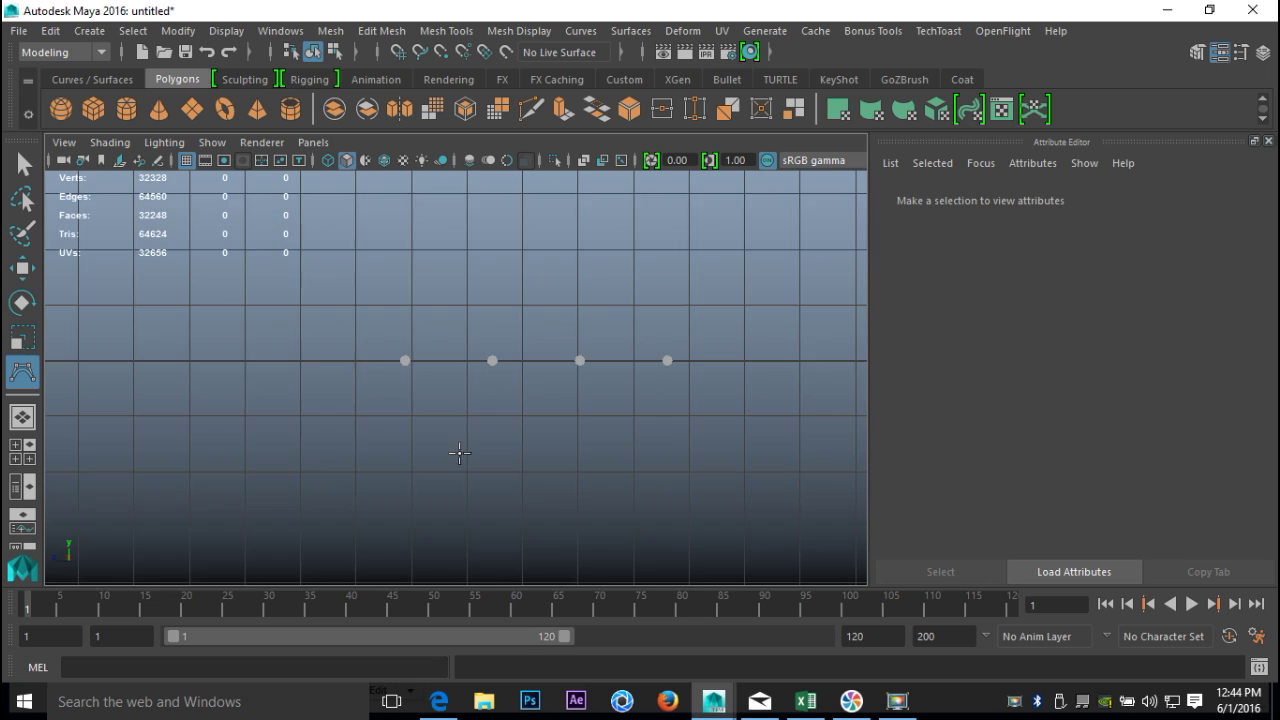
pyautogui.keyDown('alt'); pyautogui.moveTo(469, 443); pyautogui.dragTo(351, 459, button='middle'); pyautogui.keyUp('alt')
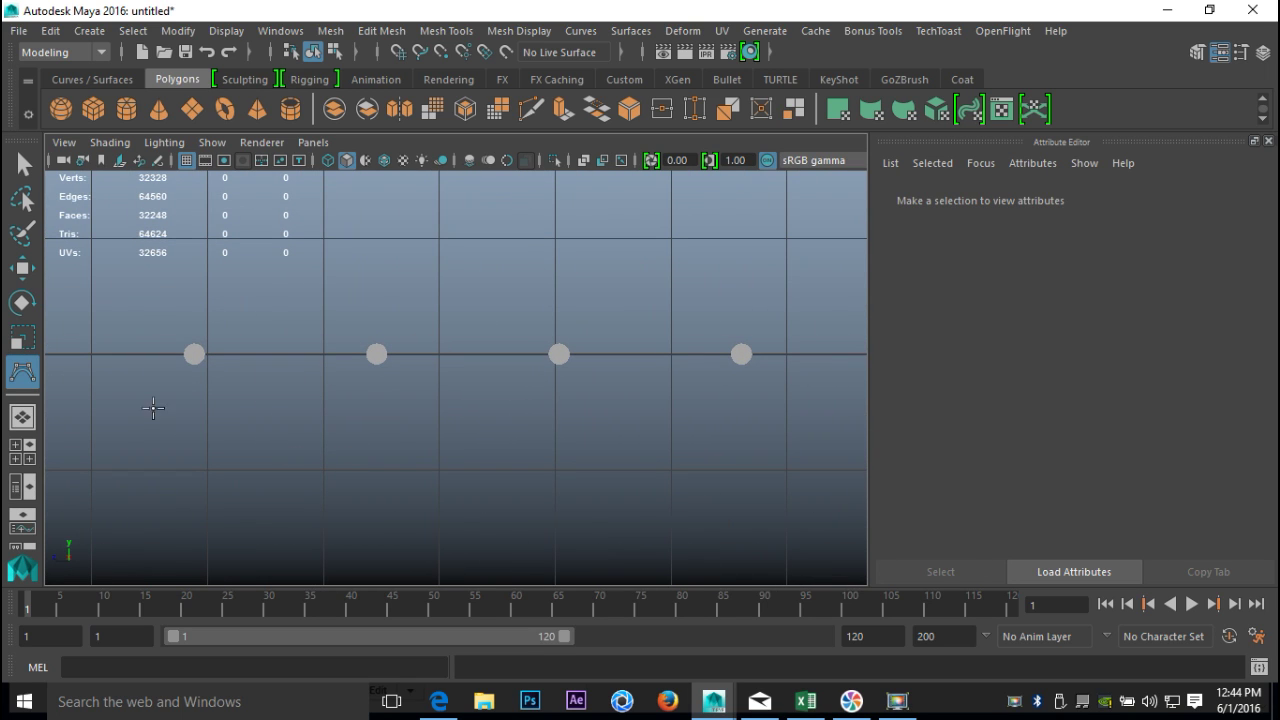
# - Draw a wavy curve passing over the first and third rods and under the second and fourth
pyautogui.click(143, 353)
pyautogui.click(205, 328)
pyautogui.click(228, 338)
pyautogui.click(276, 355)
pyautogui.click(347, 371)
pyautogui.click(394, 375)
pyautogui.click(413, 358)
pyautogui.click(455, 343)
pyautogui.click(506, 336)
pyautogui.click(536, 329)
pyautogui.click(583, 341)
pyautogui.click(598, 352)
pyautogui.click(664, 364)
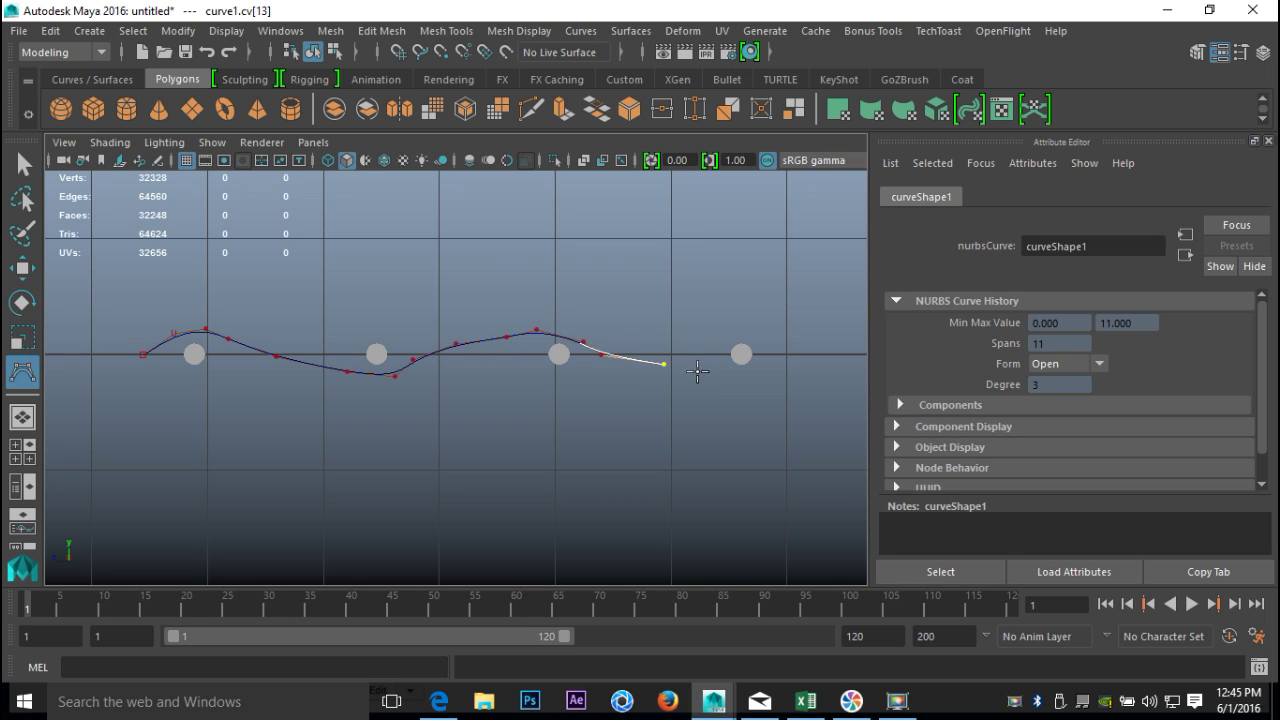
pyautogui.click(715, 376)
pyautogui.click(769, 372)
pyautogui.click(785, 349)
pyautogui.click(788, 336)
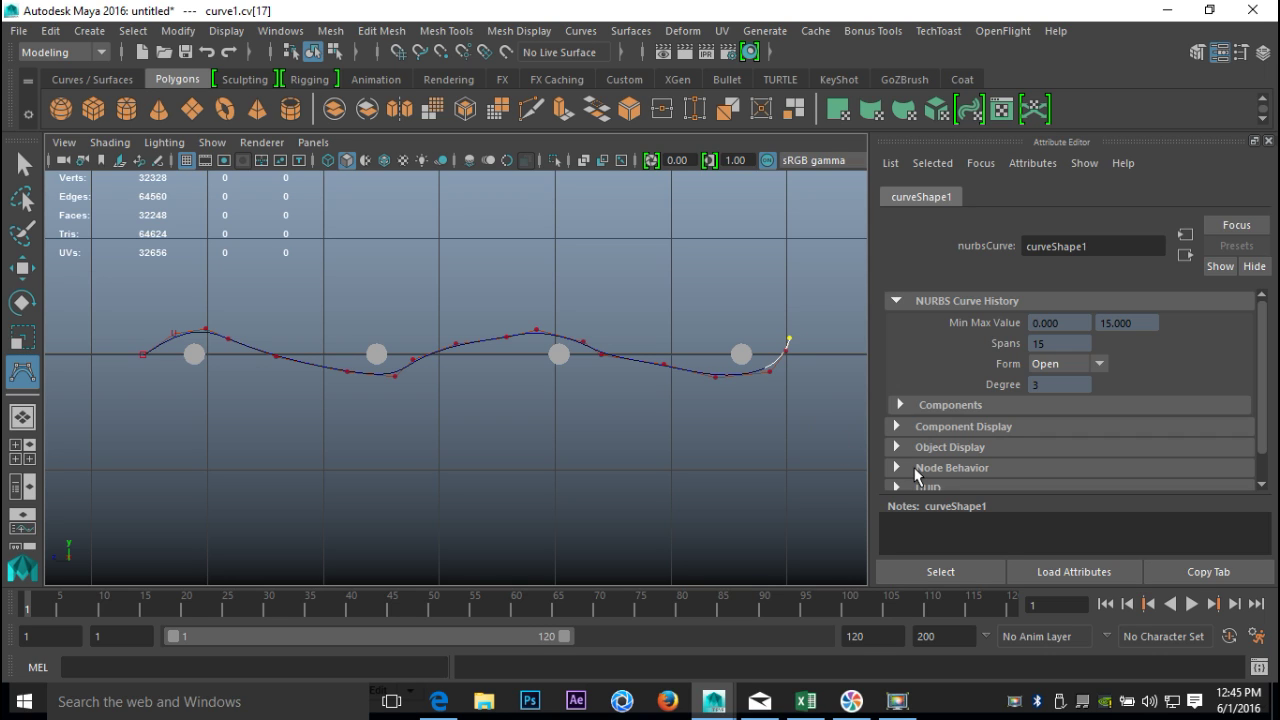
pyautogui.press('w')
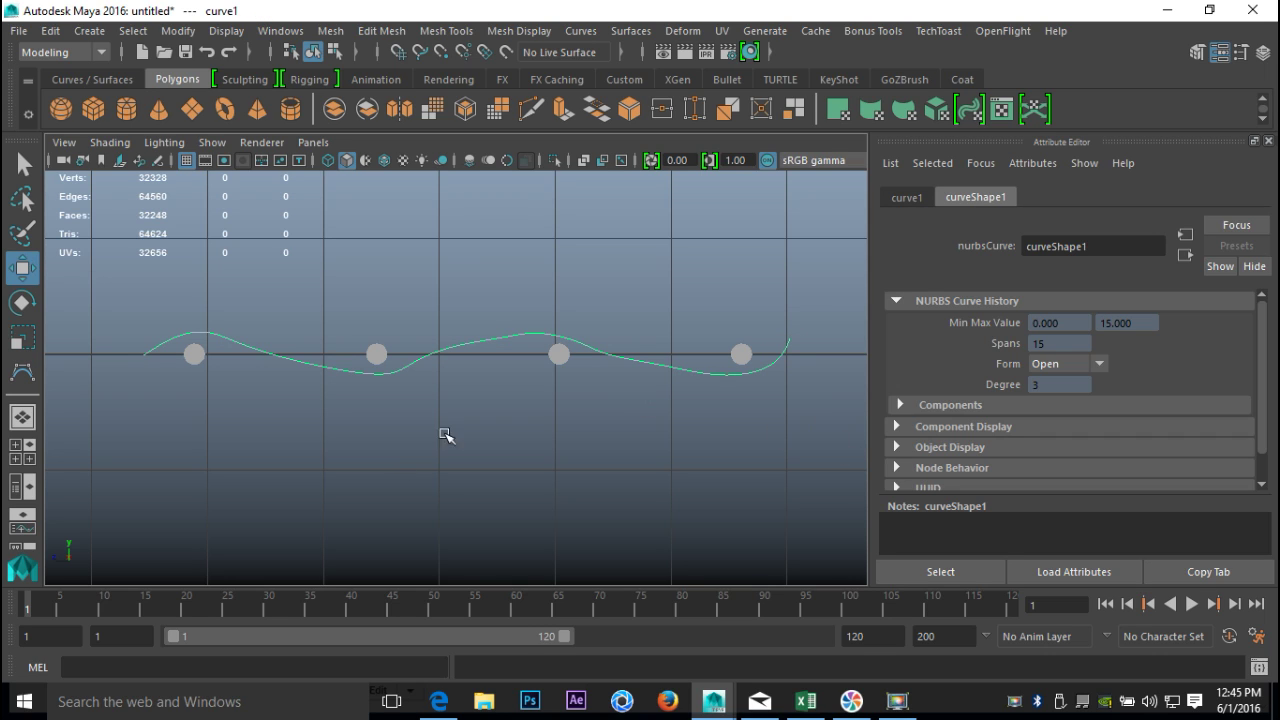
# - Adjust the curve's control vertices under the second rod and over the third rod
pyautogui.moveTo(398, 370); pyautogui.dragTo(325, 238, button='right')
pyautogui.moveTo(386, 364)
pyautogui.mouseDown()
pyautogui.moveTo(417, 397)
pyautogui.moveTo(381, 374)
pyautogui.moveTo(390, 384)
pyautogui.mouseUp()
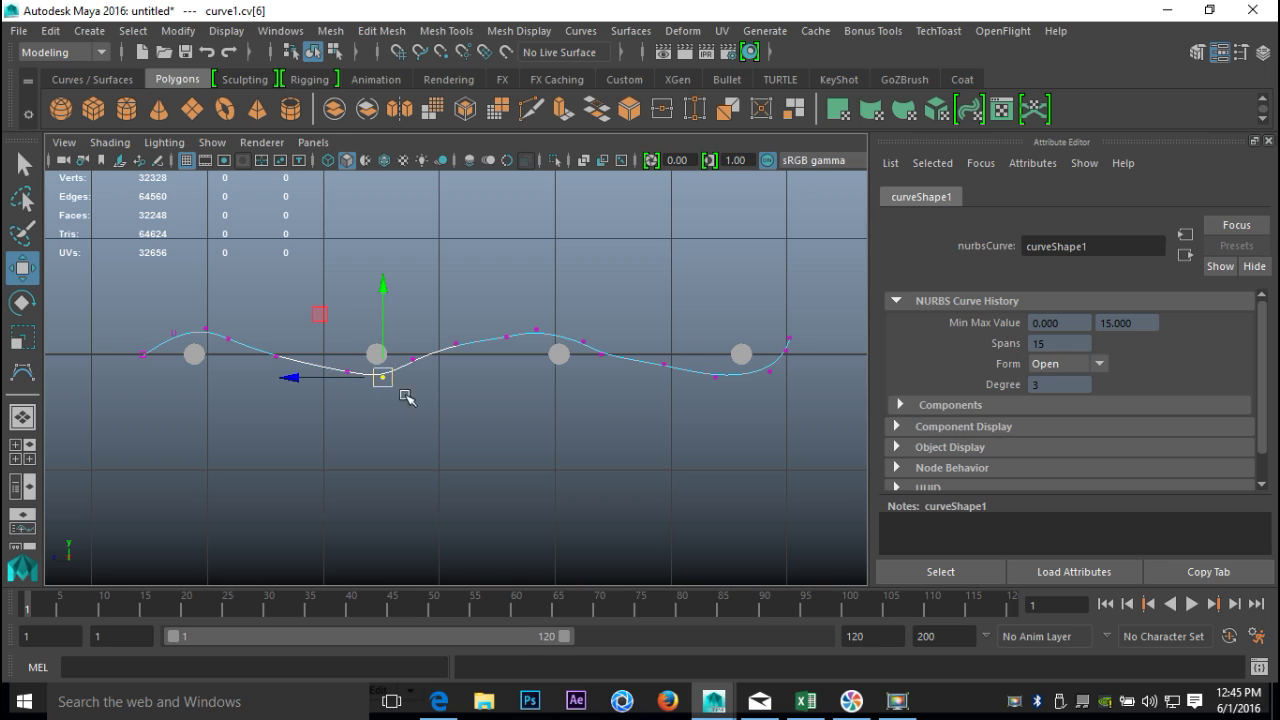
pyautogui.click(536, 329)
pyautogui.moveTo(537, 329); pyautogui.dragTo(557, 332)
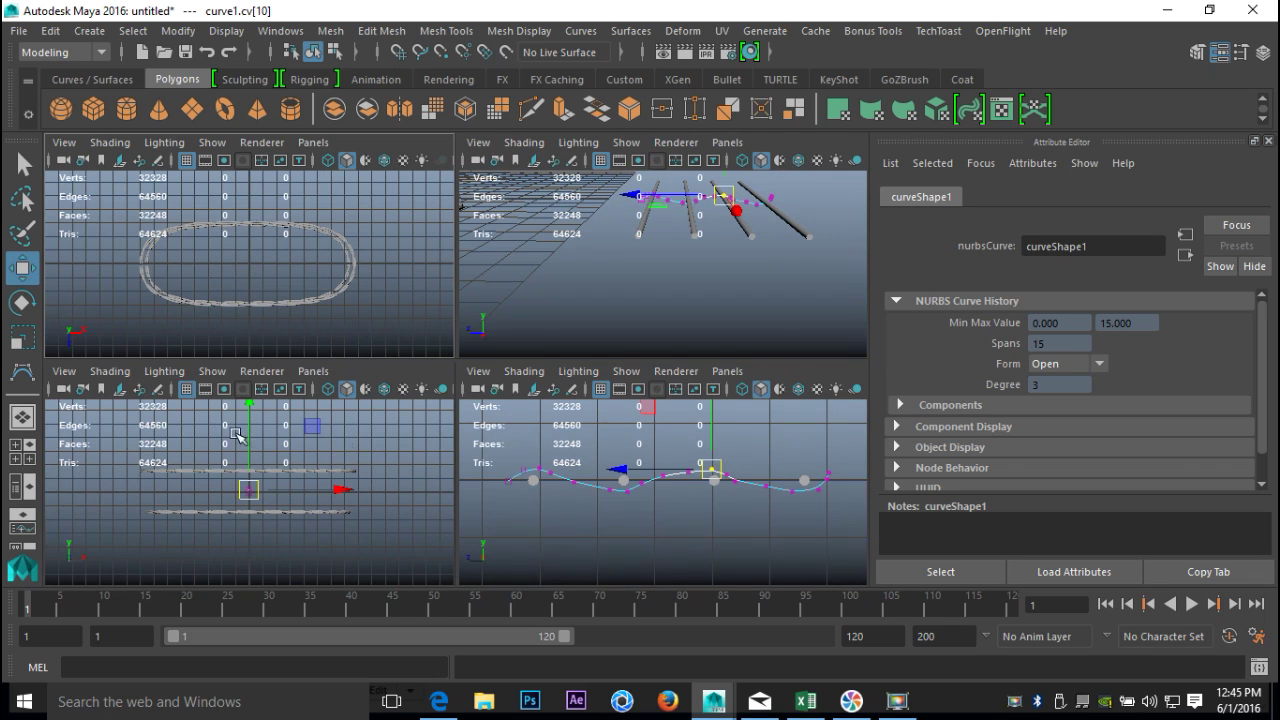
# - Return to the single perspective view and select the wavy curve
pyautogui.click(23, 452)
pyautogui.press('space')
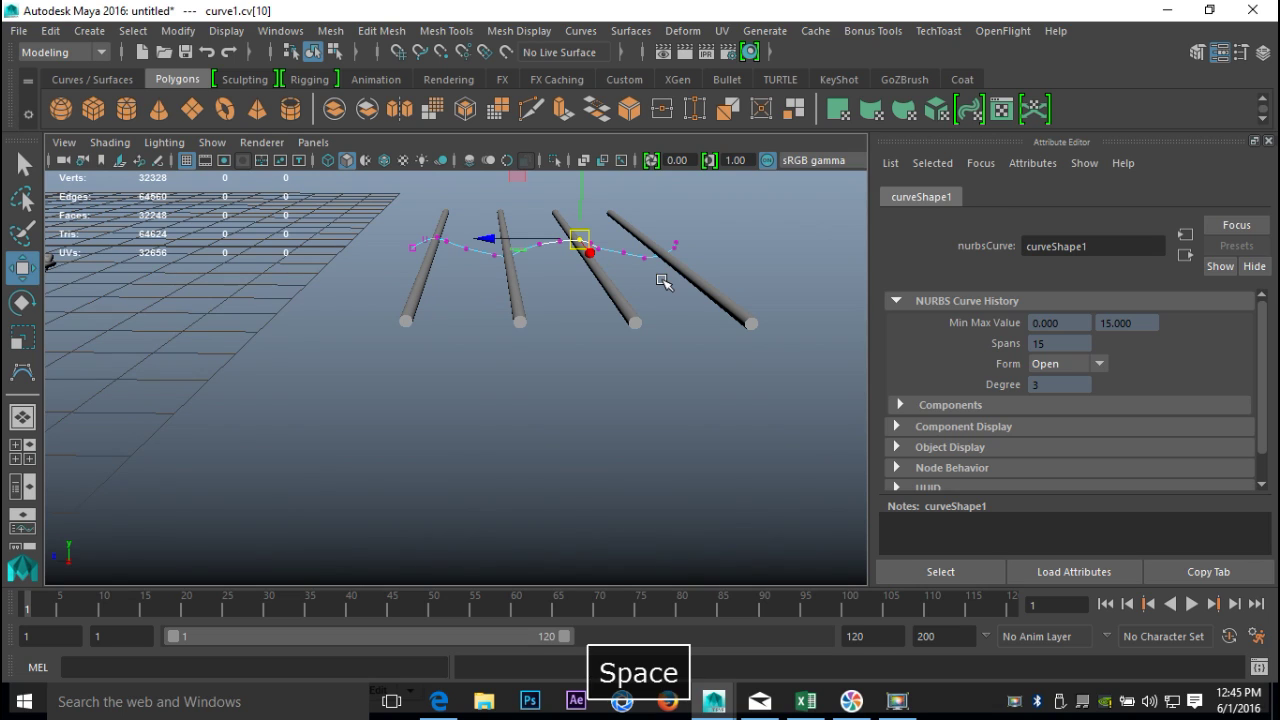
pyautogui.click(632, 318)
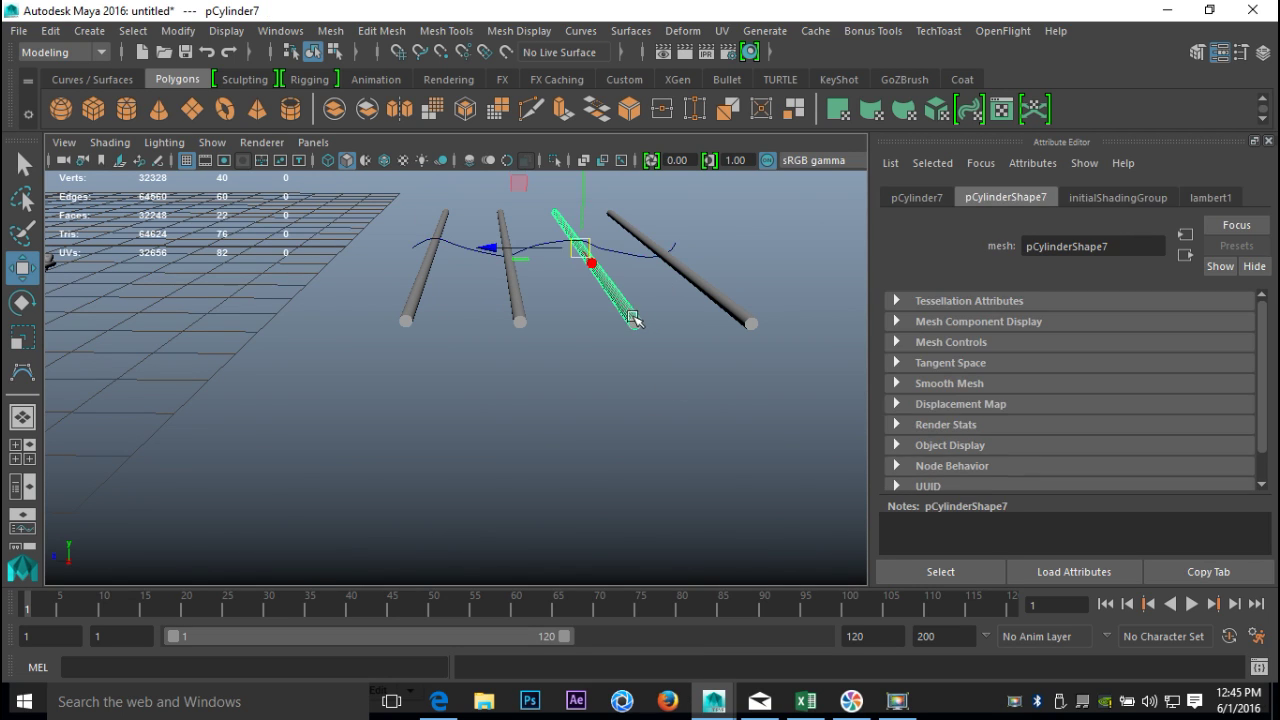
pyautogui.click(448, 243)
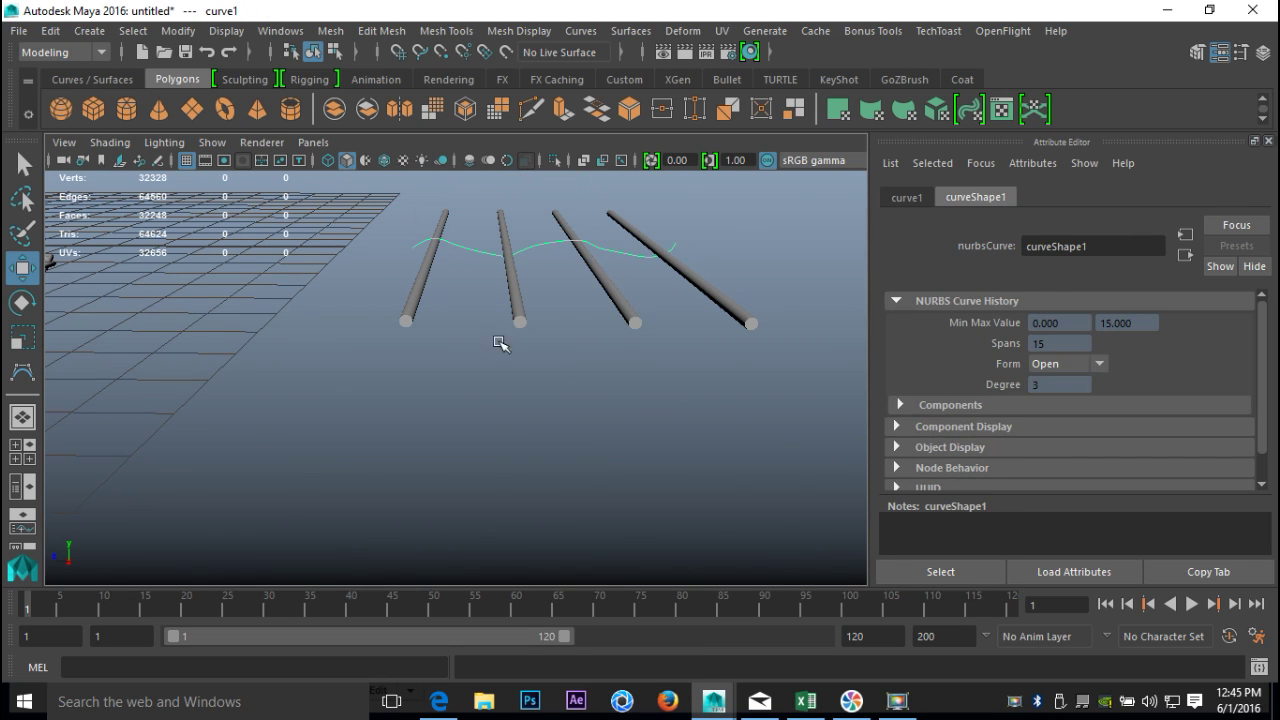
pyautogui.moveTo(481, 487)
pyautogui.keyDown('alt'); pyautogui.mouseDown()
pyautogui.moveTo(466, 483)
pyautogui.moveTo(665, 517)
pyautogui.moveTo(620, 509)
pyautogui.moveTo(609, 477)
pyautogui.moveTo(397, 440)
pyautogui.moveTo(420, 431)
pyautogui.moveTo(484, 468)
pyautogui.mouseUp(); pyautogui.keyUp('alt')
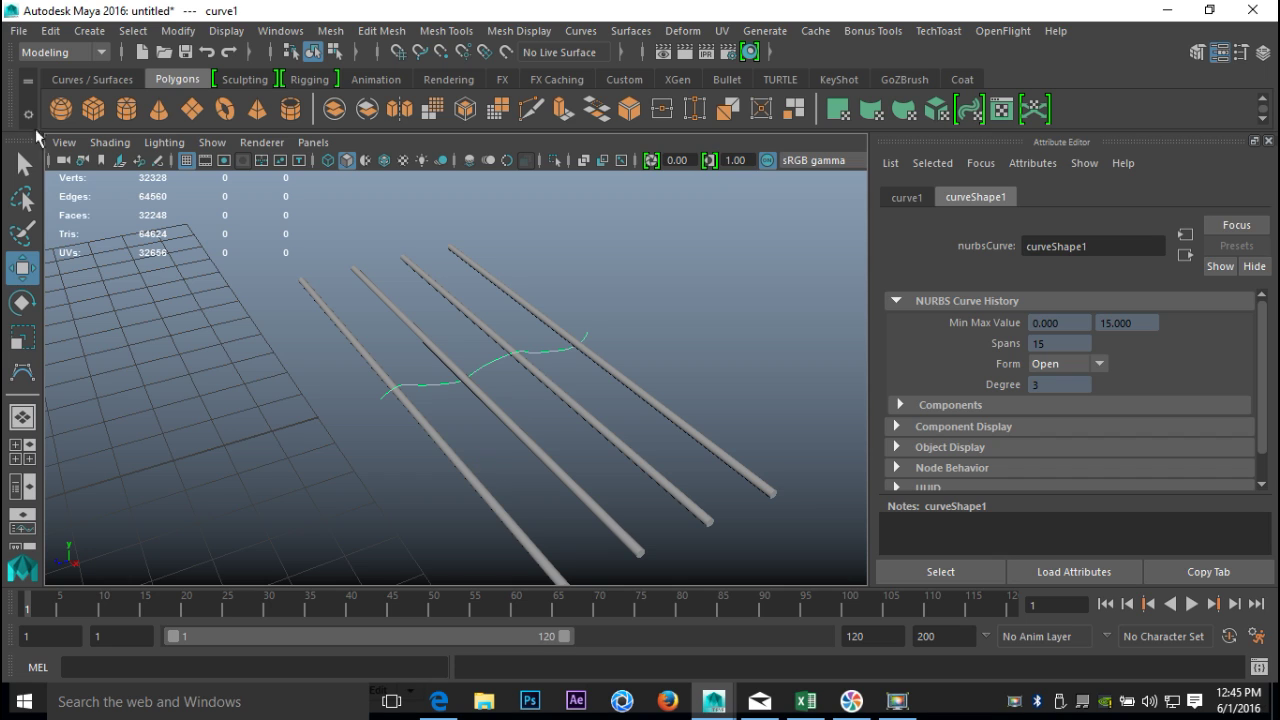
# - Centre the curve's pivot, duplicate it and rotate the copy 180 degrees in Z
pyautogui.click(179, 31)
pyautogui.click(243, 148)
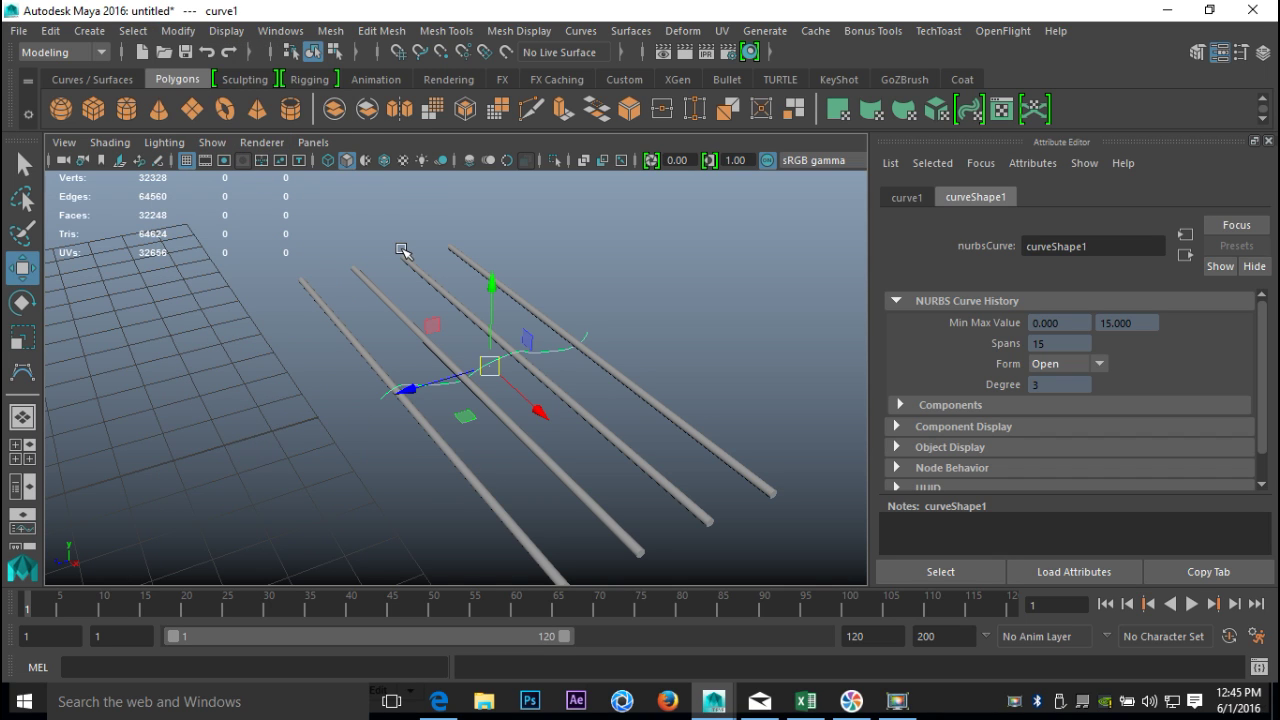
pyautogui.hotkey('ctrl', 'd')
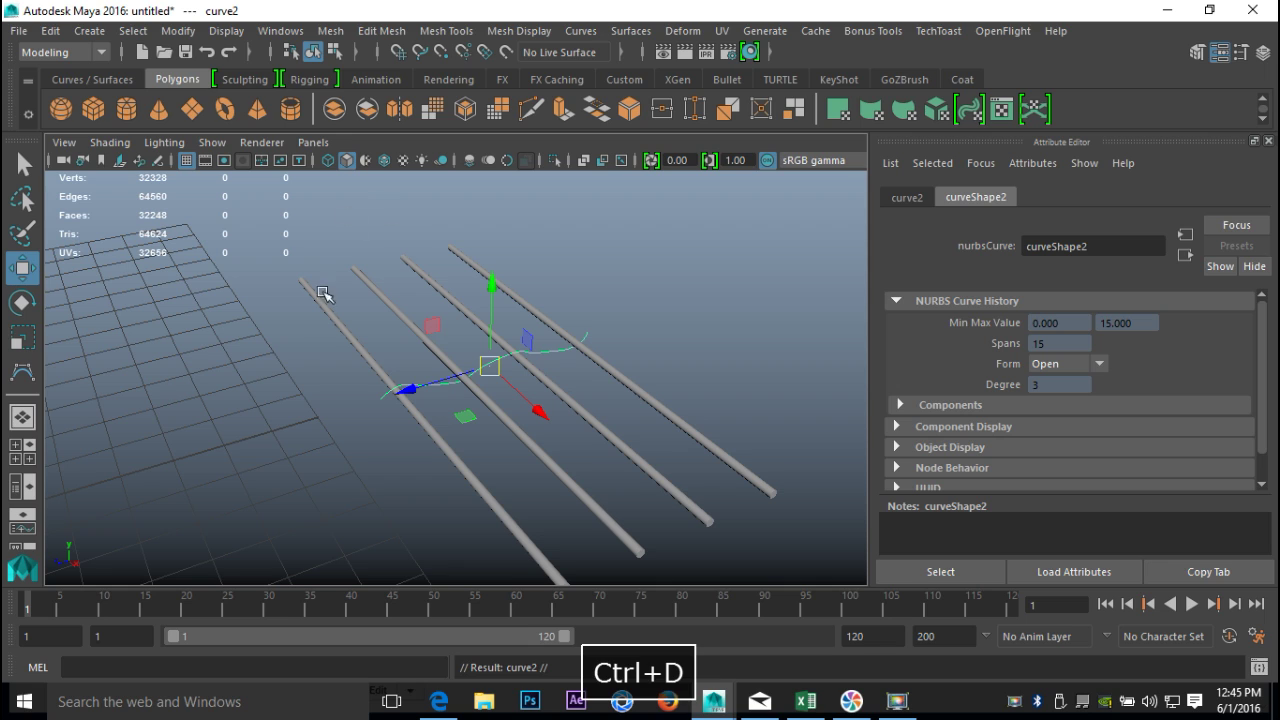
pyautogui.moveTo(540, 411); pyautogui.dragTo(573, 442)
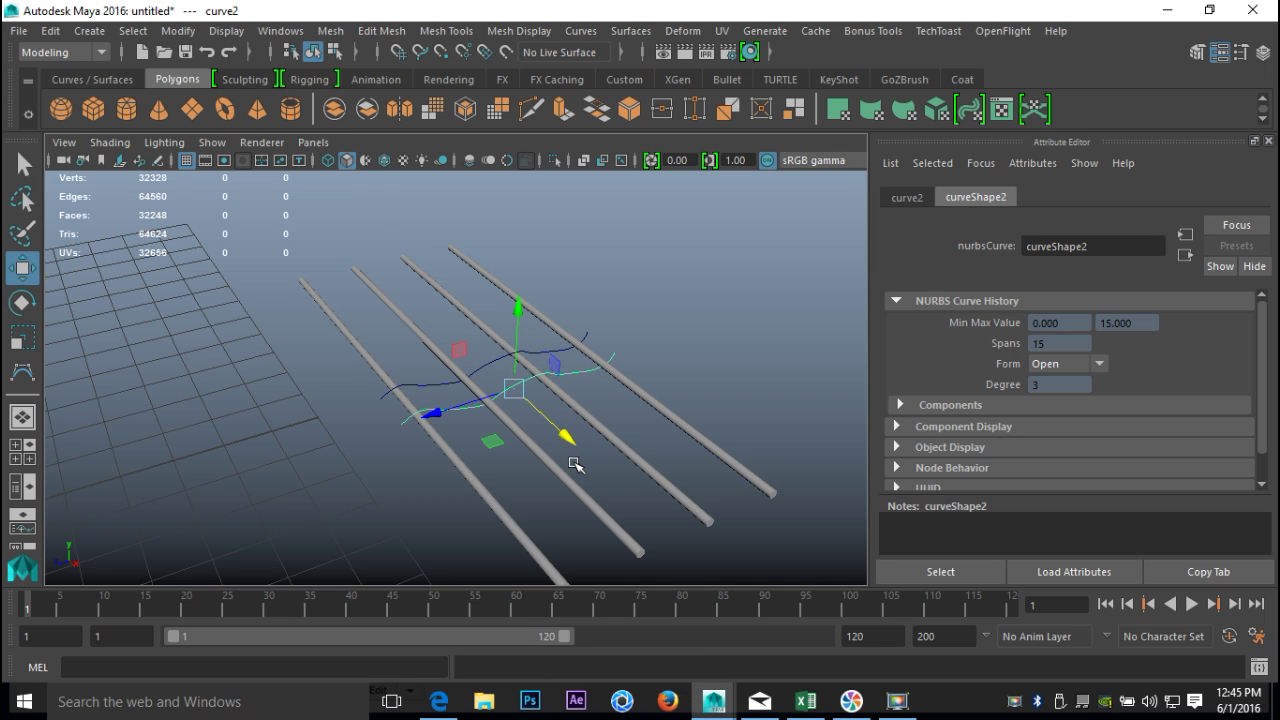
pyautogui.press('e')
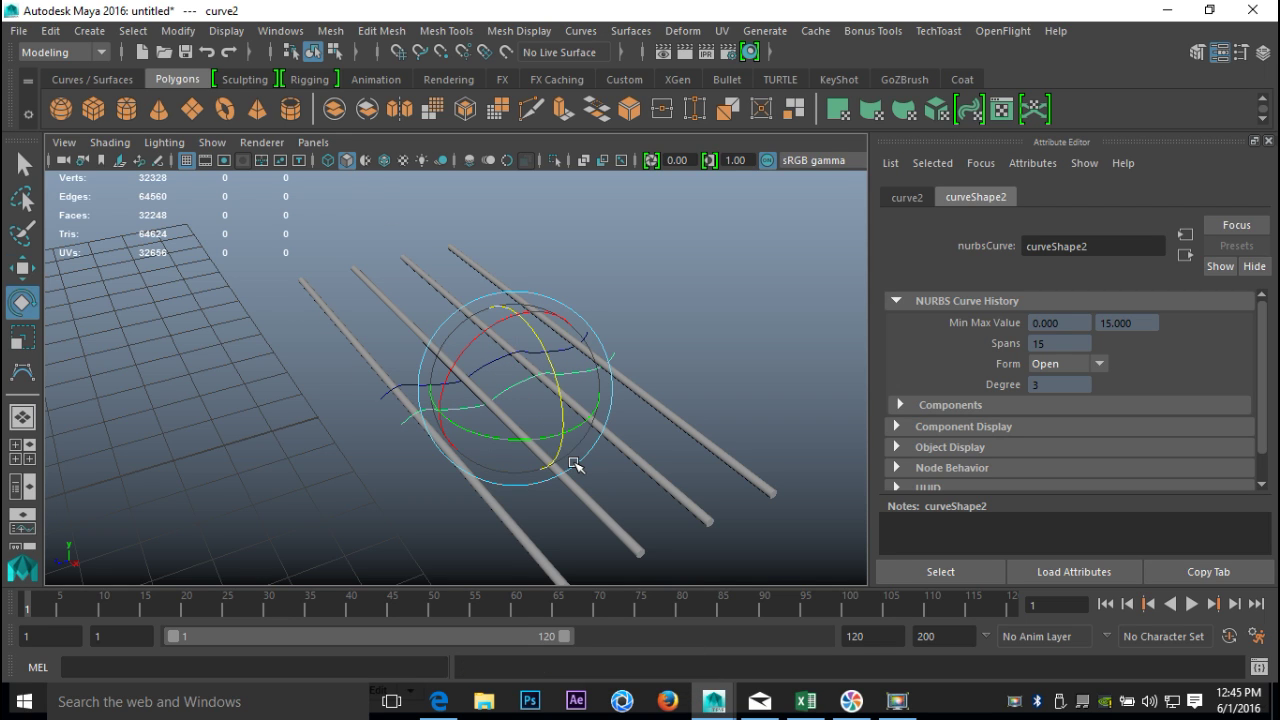
pyautogui.moveTo(535, 339); pyautogui.dragTo(582, 430)
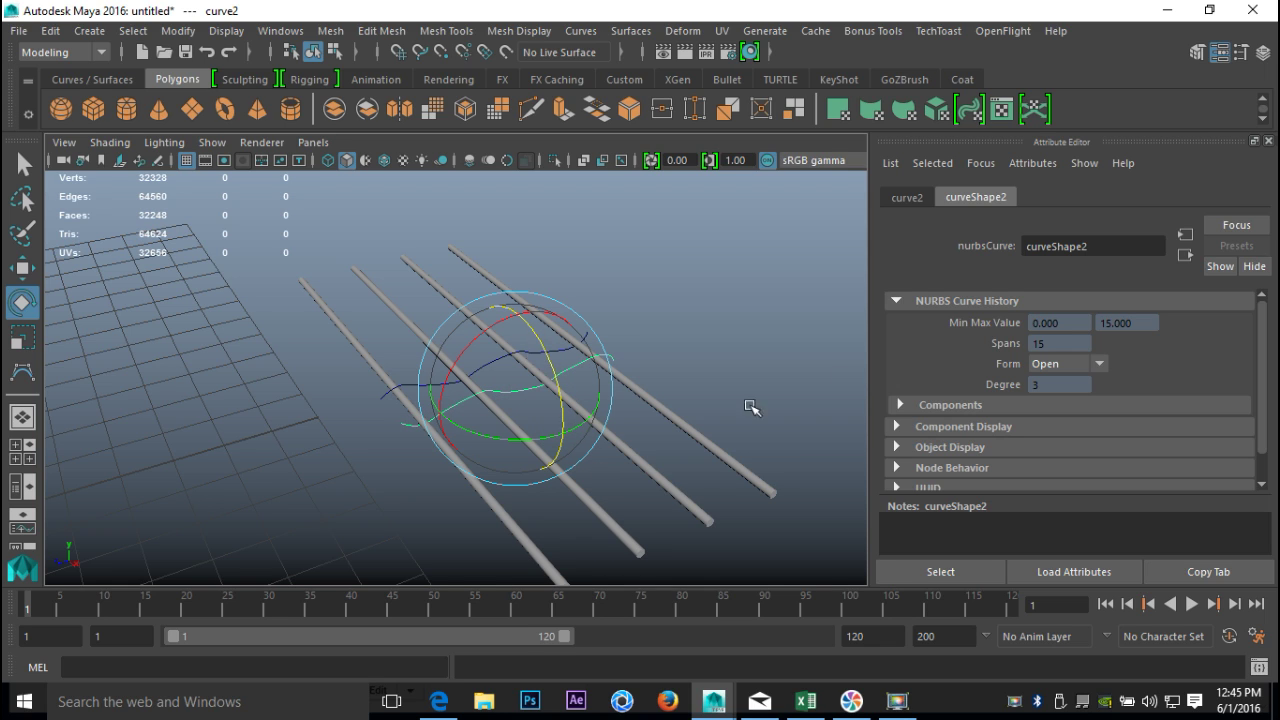
pyautogui.click(907, 198)
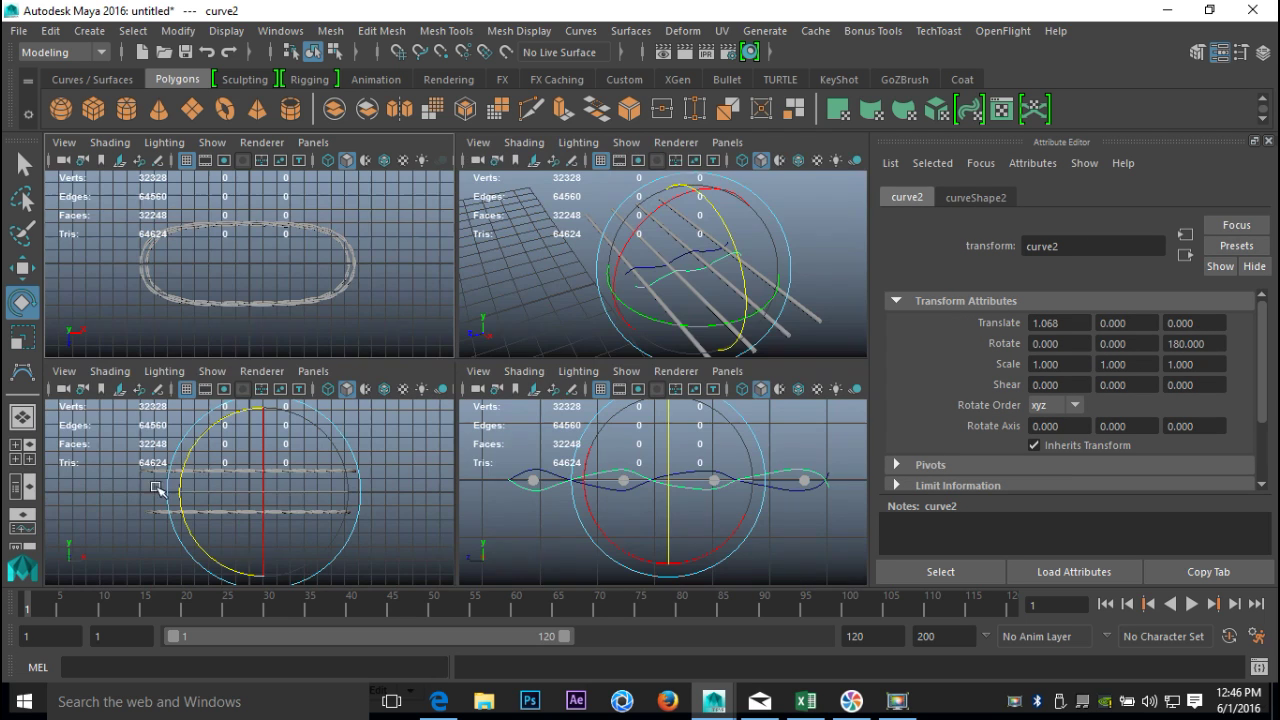
# - Check the front view, then back in perspective move the copied curve to X 0.686
pyautogui.click(16, 445)
pyautogui.press('space')
pyautogui.scroll(5, 437, 503)
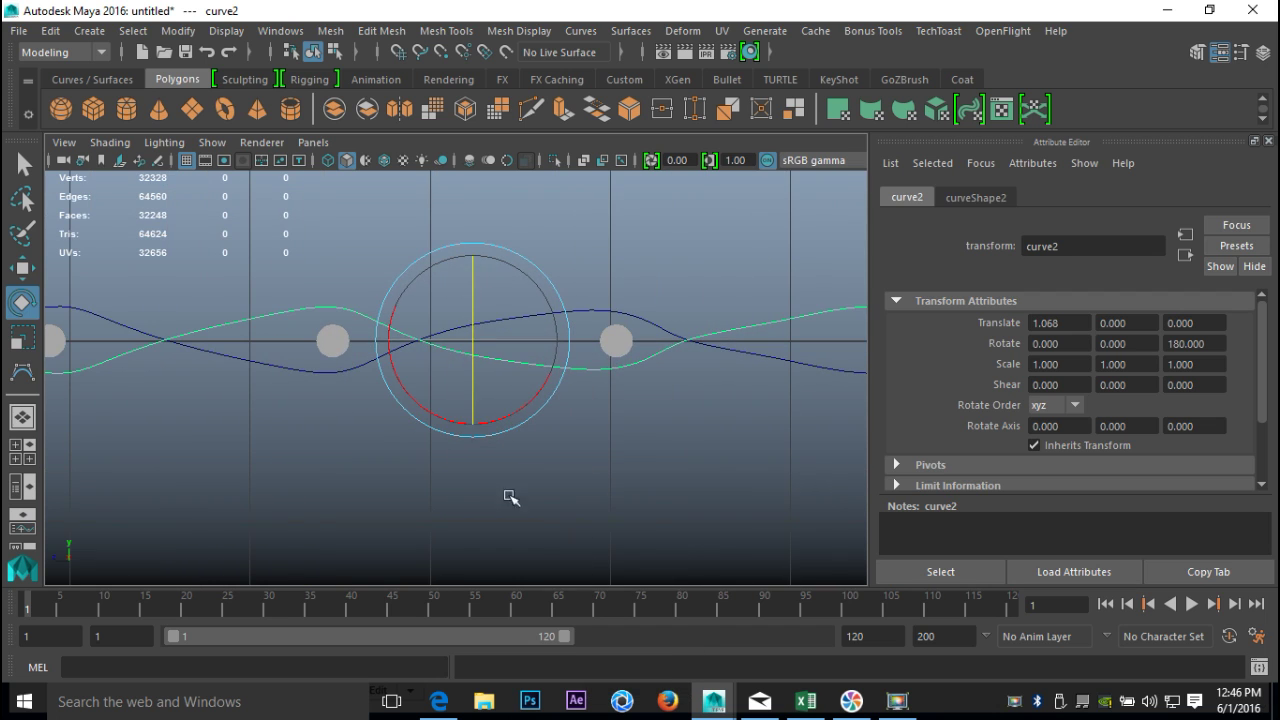
pyautogui.click(26, 457)
pyautogui.press('space')
pyautogui.keyDown('alt'); pyautogui.moveTo(312, 402); pyautogui.dragTo(430, 380); pyautogui.keyUp('alt')
pyautogui.click(676, 290)
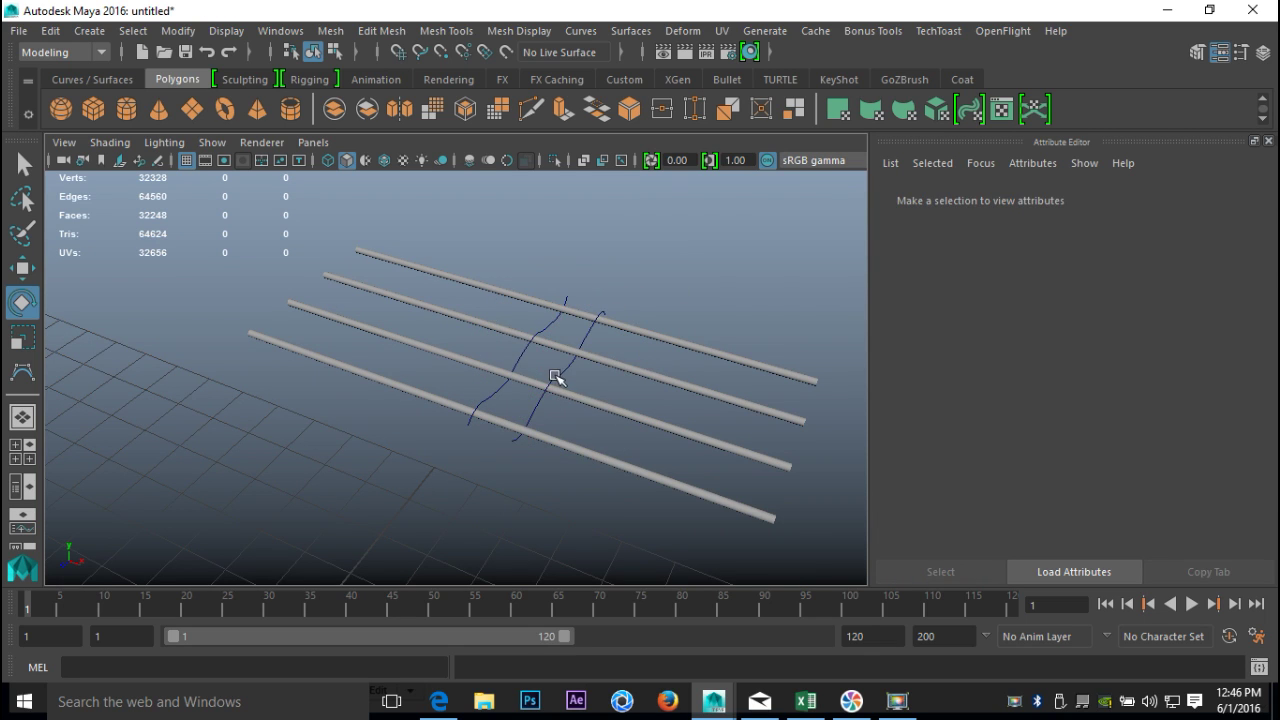
pyautogui.click(556, 377)
pyautogui.press('w')
pyautogui.moveTo(658, 408); pyautogui.dragTo(637, 393)
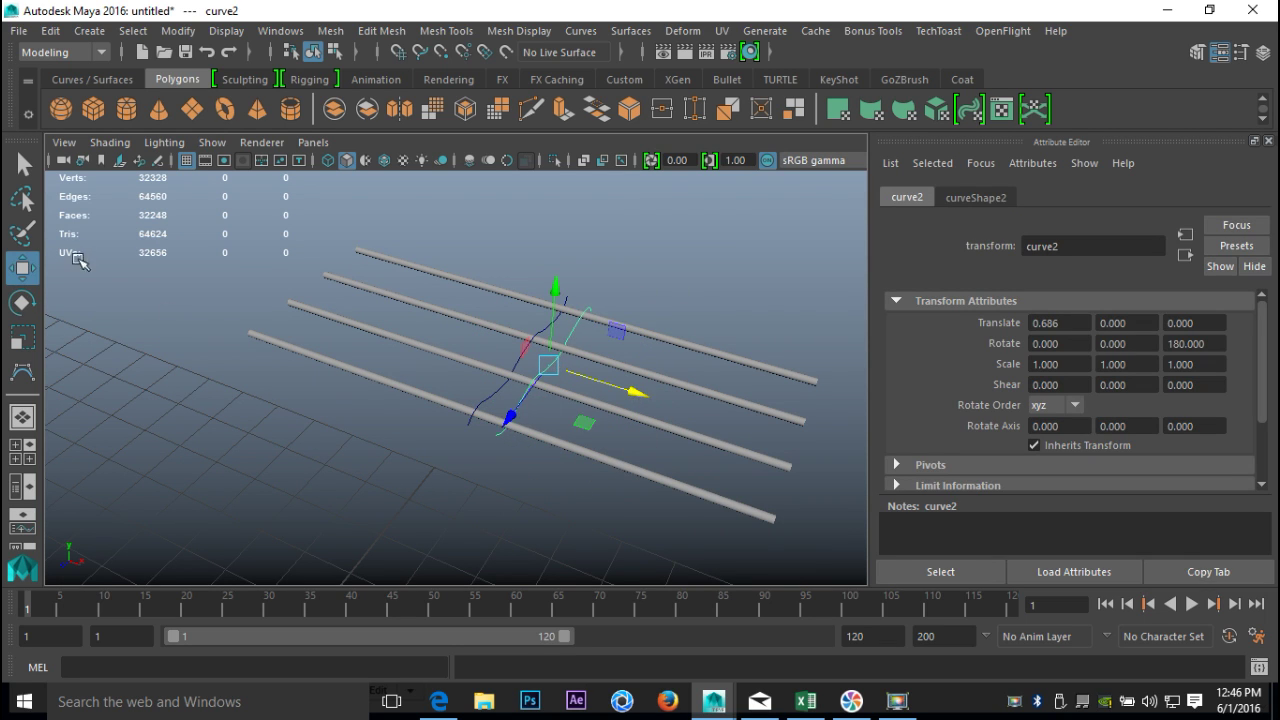
# - Create a polygon cylinder, move it along Z and set Subdivisions Caps to 0
pyautogui.click(126, 109)
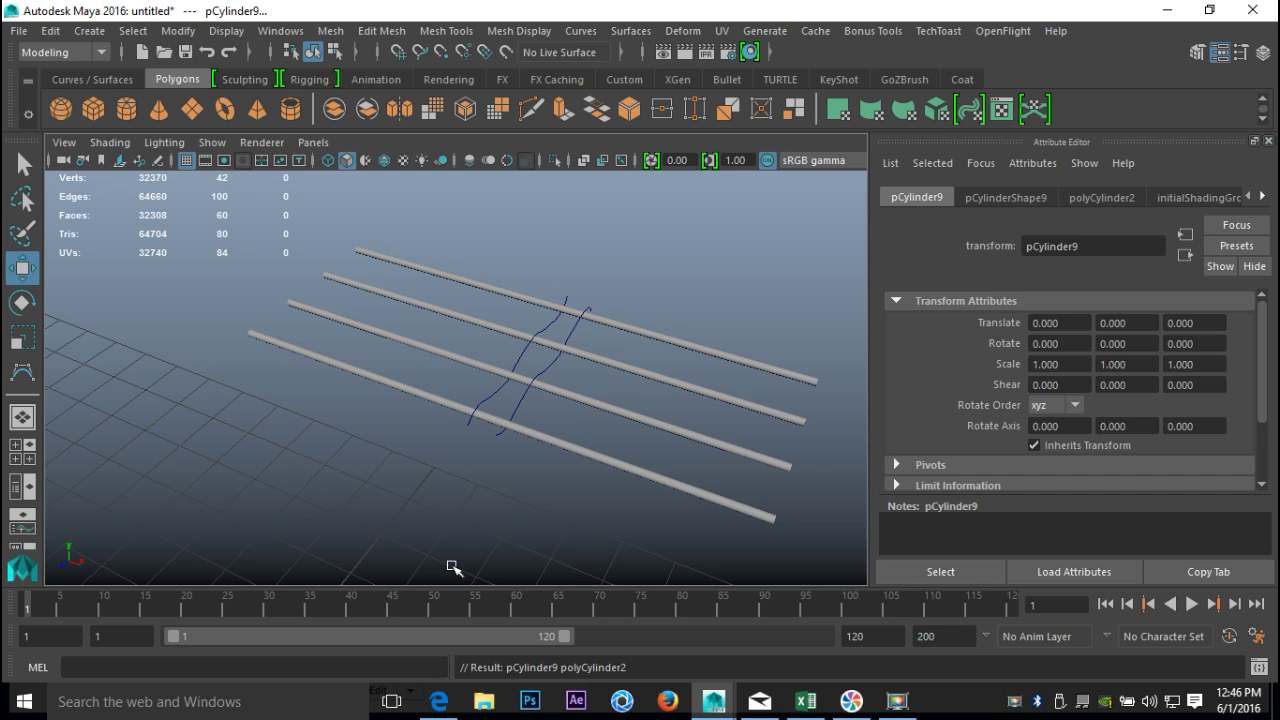
pyautogui.scroll(-4, 441, 540)
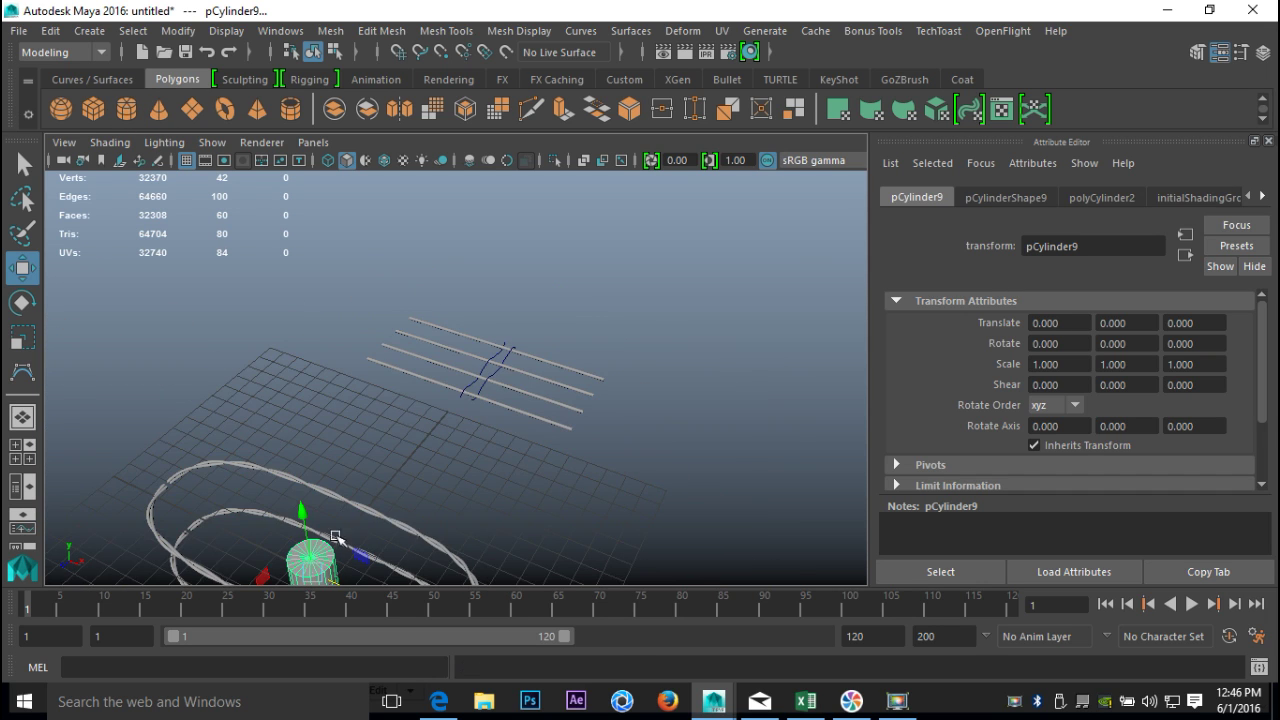
pyautogui.scroll(-5, 335, 538)
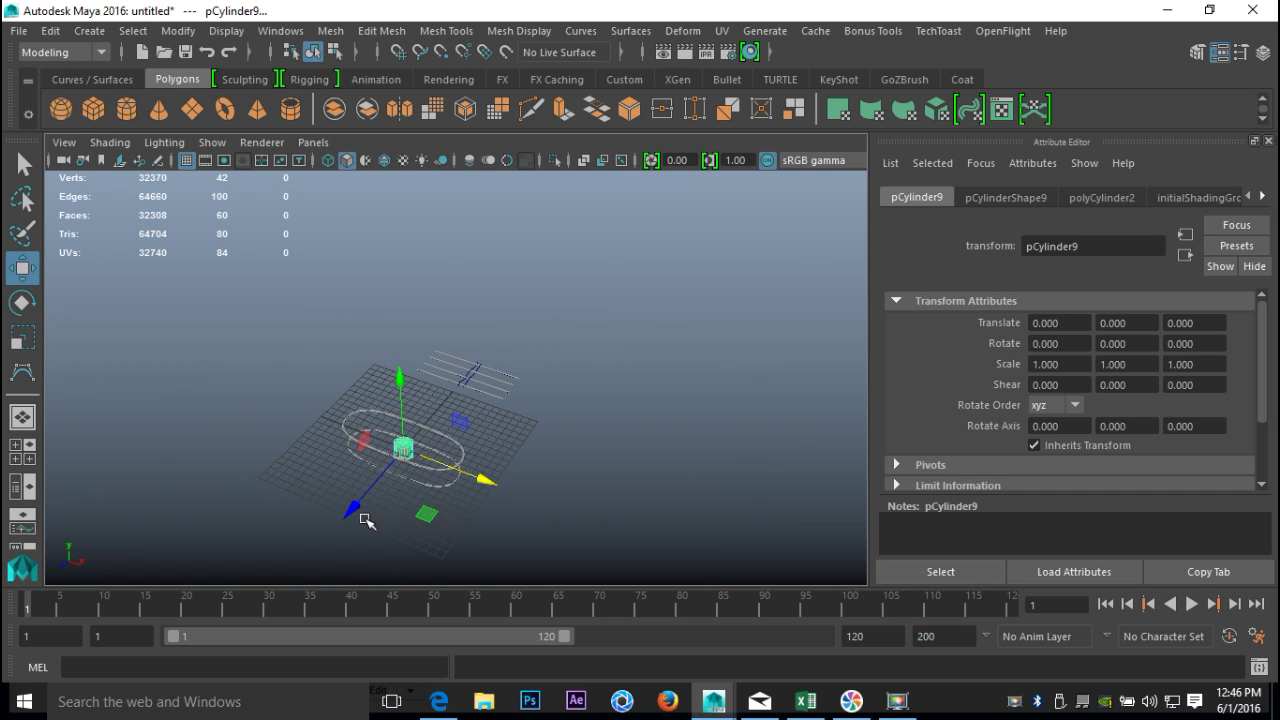
pyautogui.moveTo(365, 520); pyautogui.dragTo(437, 478)
pyautogui.press('f')
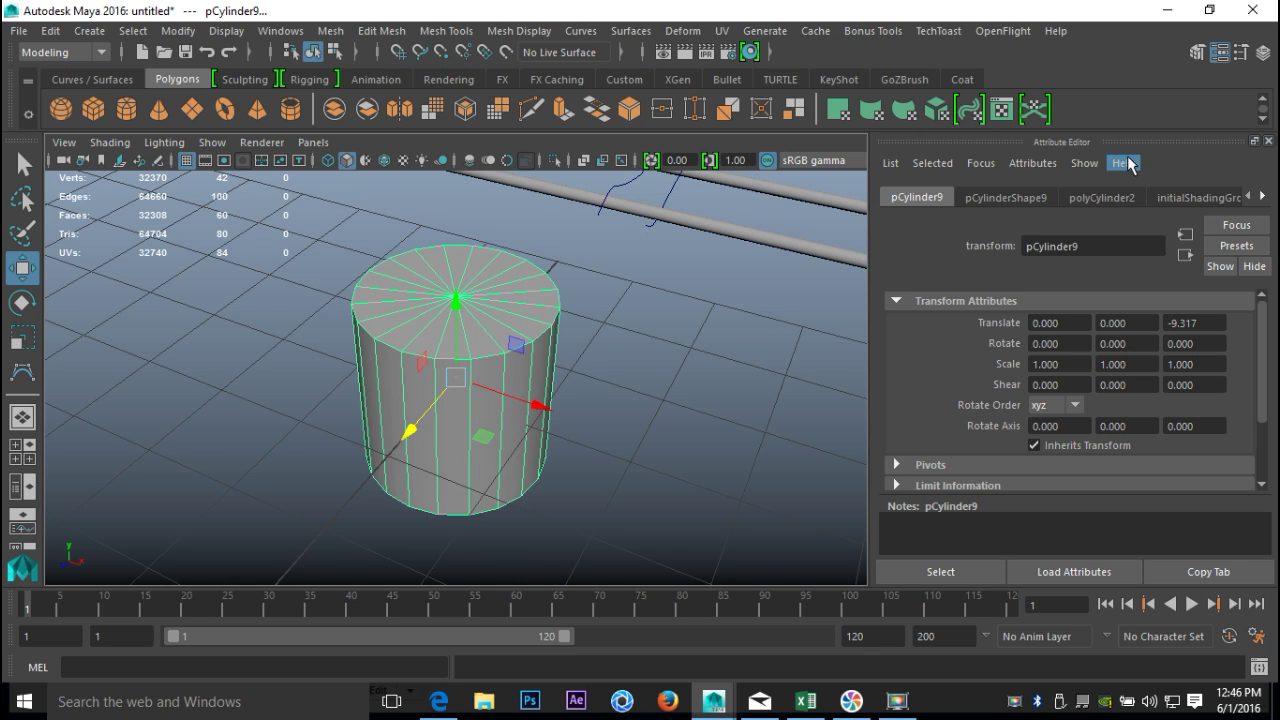
pyautogui.click(1089, 199)
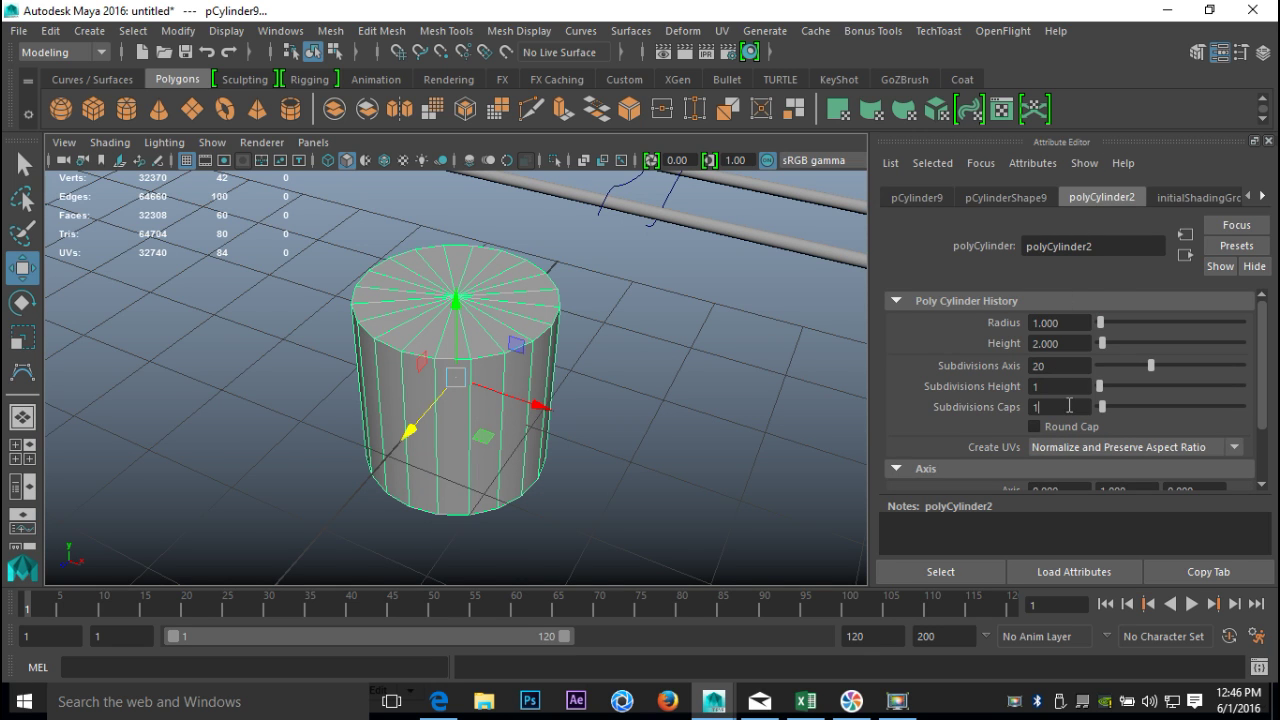
pyautogui.write('0')
pyautogui.press('Return')
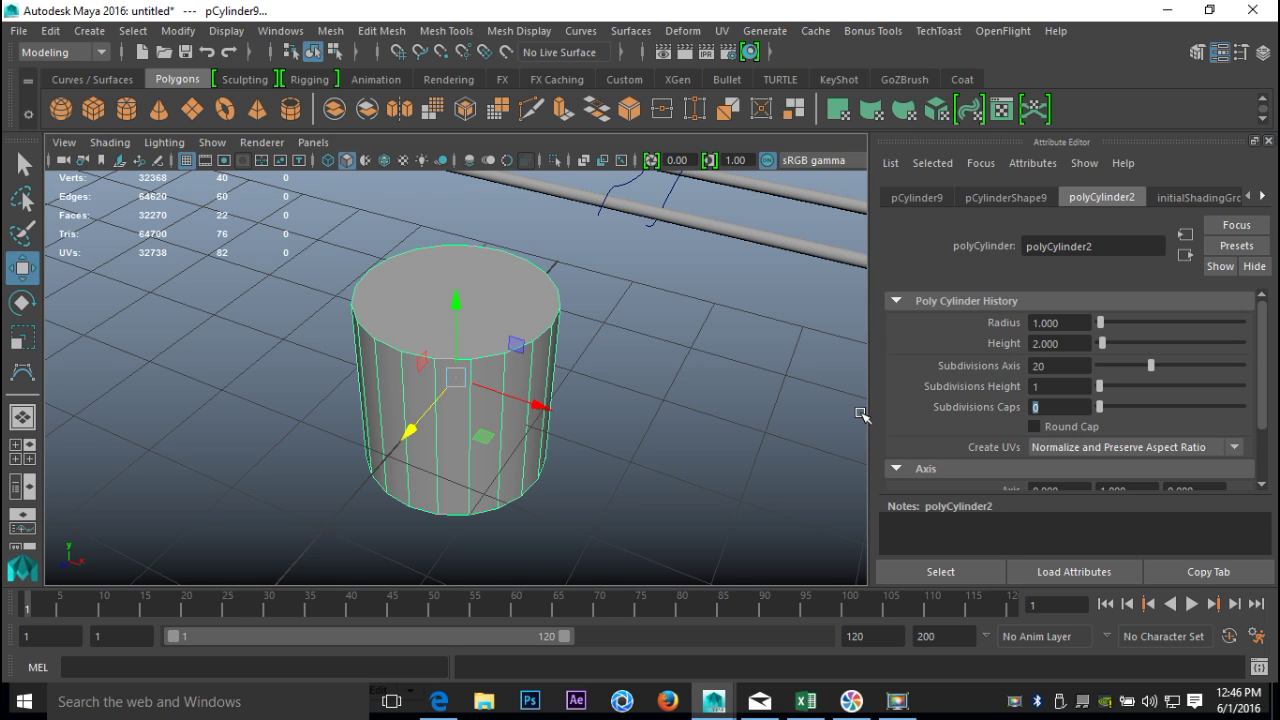
# - Delete the cylinder's side faces, leaving a single flat circular cap
pyautogui.keyDown('alt'); pyautogui.moveTo(572, 366); pyautogui.dragTo(482, 305); pyautogui.keyUp('alt')
pyautogui.moveTo(489, 178); pyautogui.dragTo(489, 229, button='right')
pyautogui.moveTo(297, 365); pyautogui.dragTo(652, 608)
pyautogui.press('Delete')
# - Select the cap disc in Object Mode and rotate it to stand upright
pyautogui.keyDown('alt'); pyautogui.moveTo(600, 540); pyautogui.dragTo(596, 495); pyautogui.keyUp('alt')
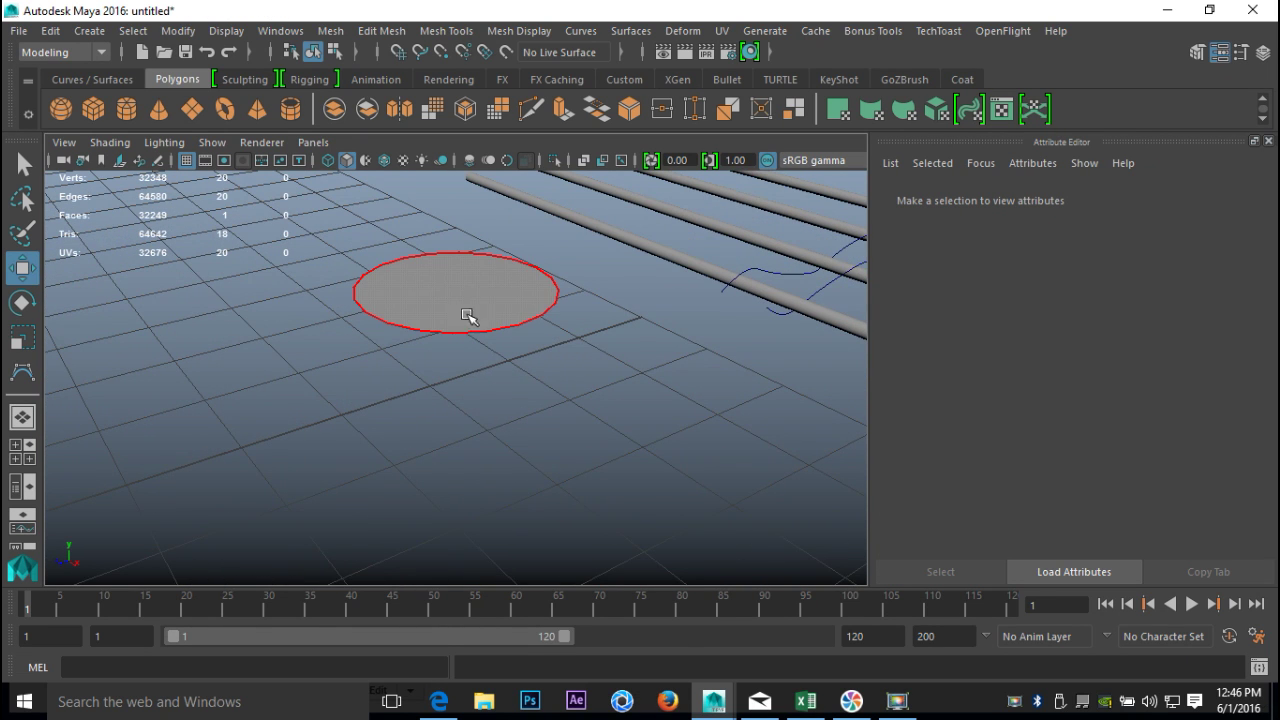
pyautogui.moveTo(469, 297); pyautogui.dragTo(537, 157, button='right')
pyautogui.click(491, 294)
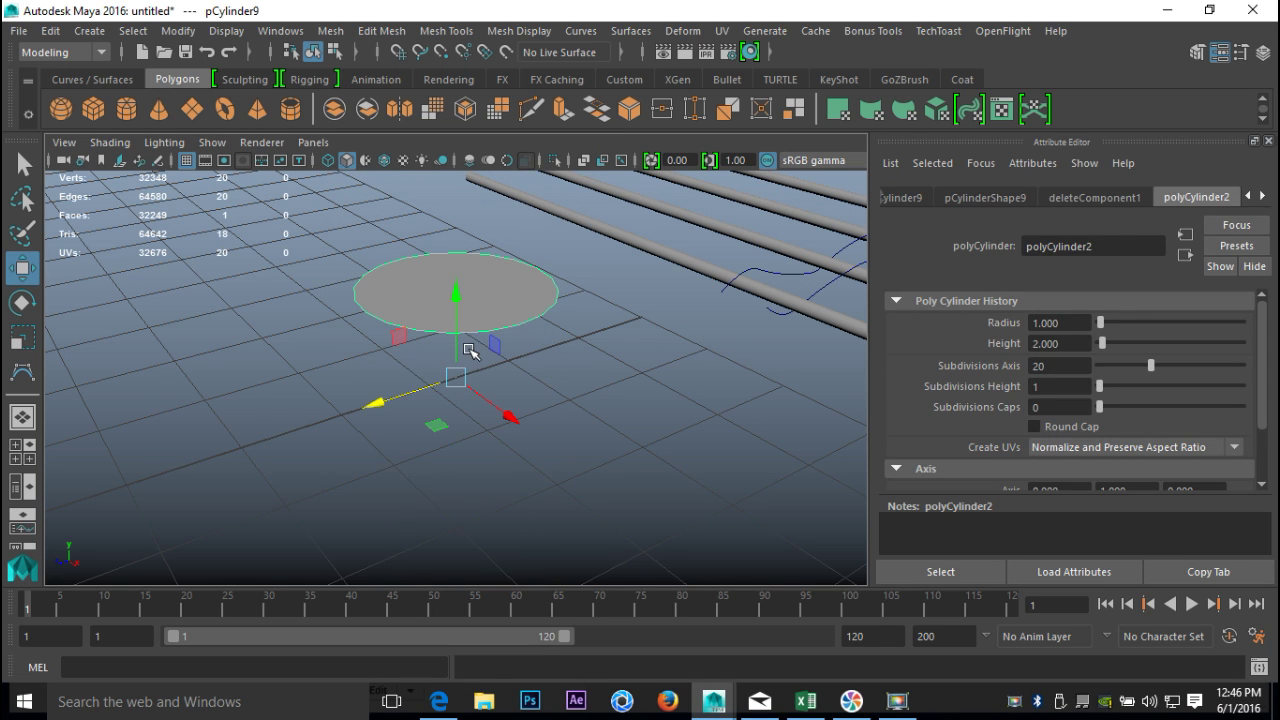
pyautogui.press('e')
pyautogui.moveTo(388, 375); pyautogui.dragTo(450, 280)
pyautogui.keyDown('alt'); pyautogui.moveTo(594, 449); pyautogui.dragTo(314, 429); pyautogui.keyUp('alt')
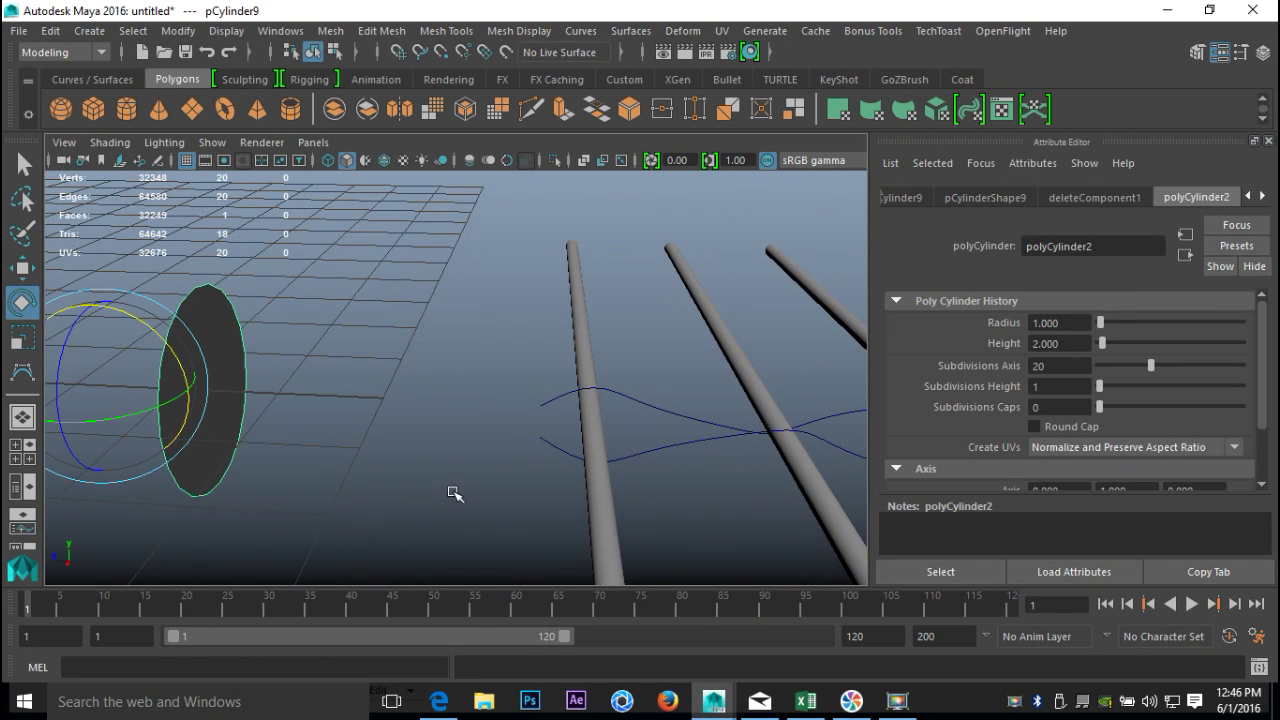
# - Slide the disc along X toward the curves, centre its pivot and shrink it
pyautogui.press('w')
pyautogui.moveTo(65, 380); pyautogui.dragTo(375, 463)
pyautogui.keyDown('alt'); pyautogui.moveTo(670, 489); pyautogui.dragTo(545, 509); pyautogui.keyUp('alt')
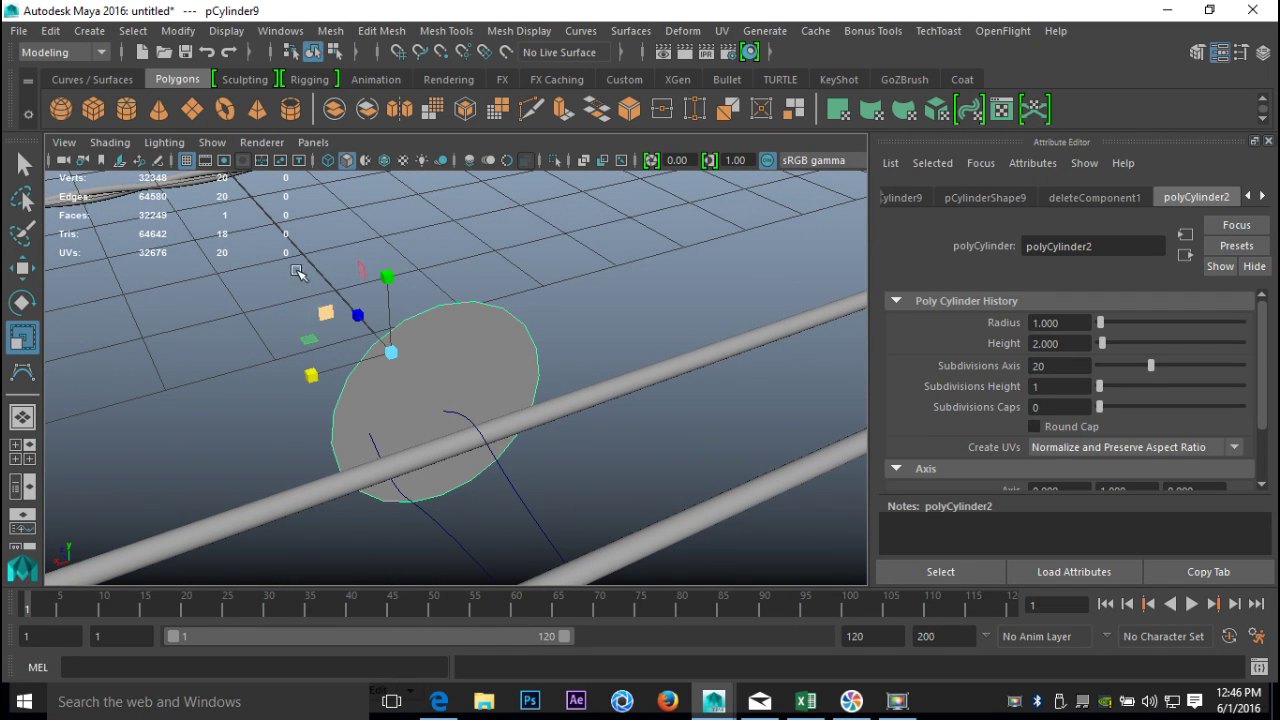
pyautogui.click(178, 30)
pyautogui.click(222, 146)
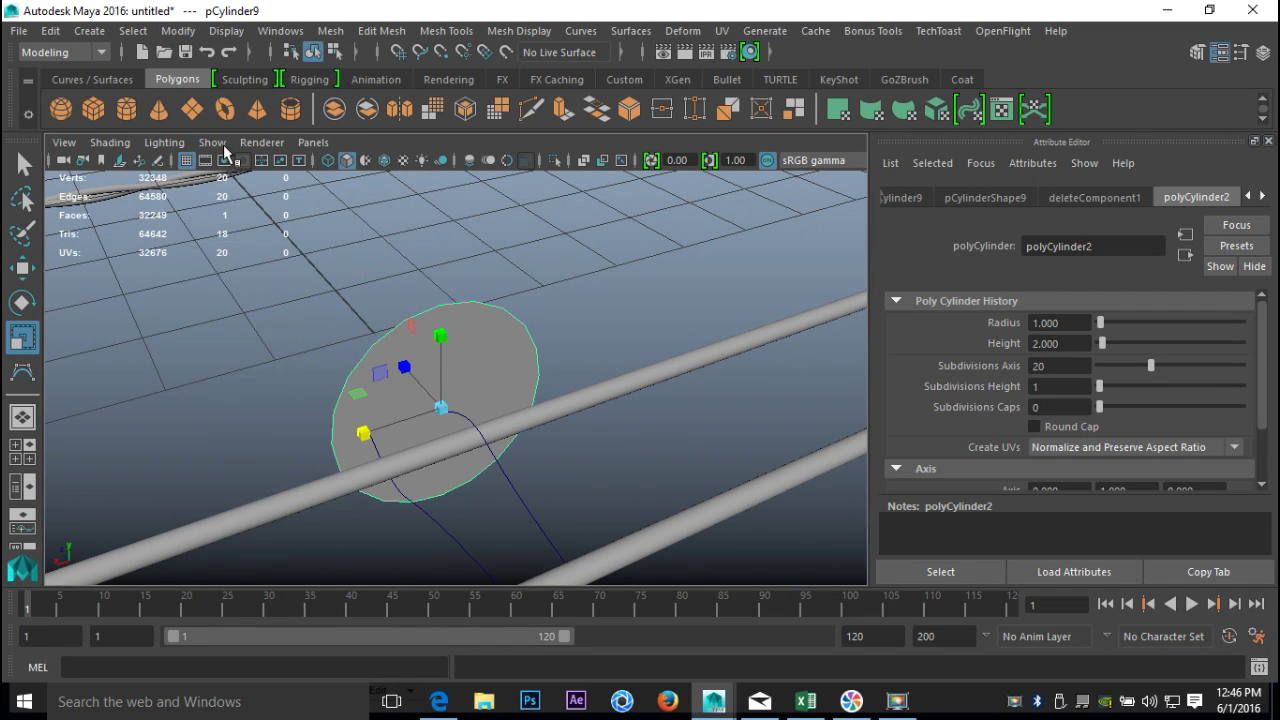
pyautogui.moveTo(446, 404); pyautogui.dragTo(302, 452)
# - Move the small disc to the wavy curve's end and reselect it
pyautogui.press('w')
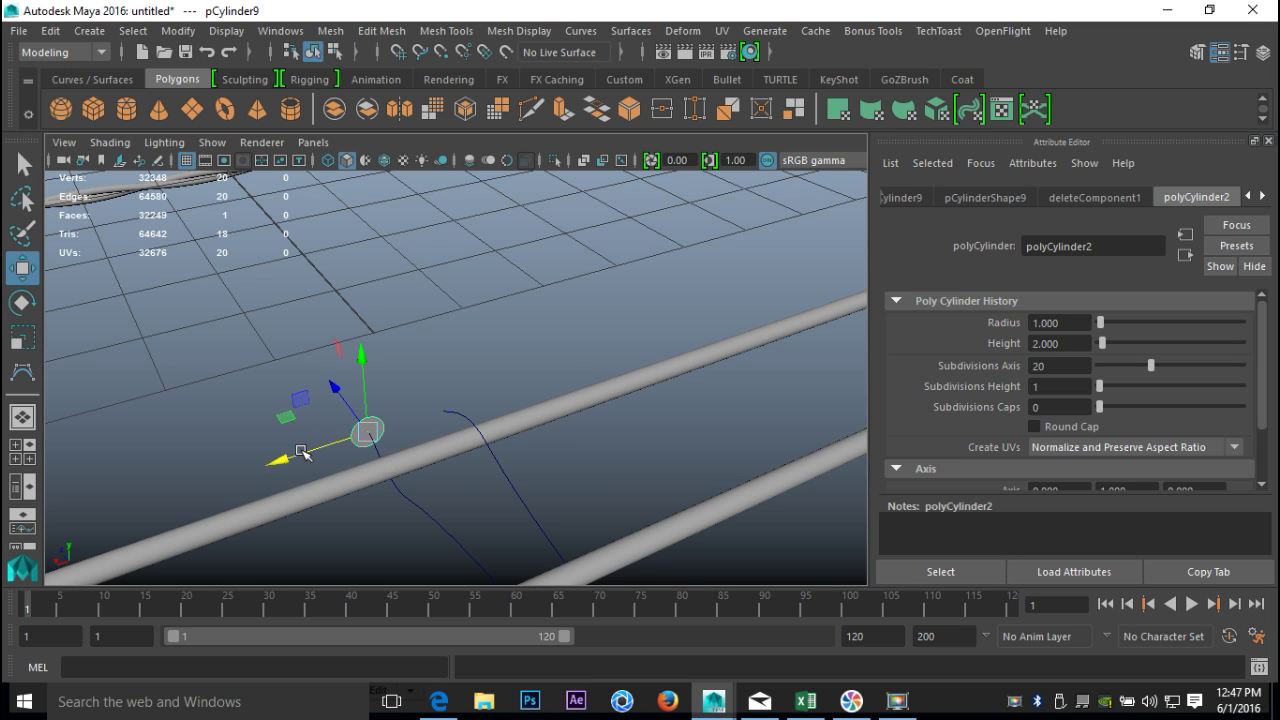
pyautogui.press('f')
pyautogui.keyDown('alt'); pyautogui.moveTo(323, 454); pyautogui.dragTo(443, 466); pyautogui.keyUp('alt')
pyautogui.moveTo(365, 380); pyautogui.dragTo(690, 451)
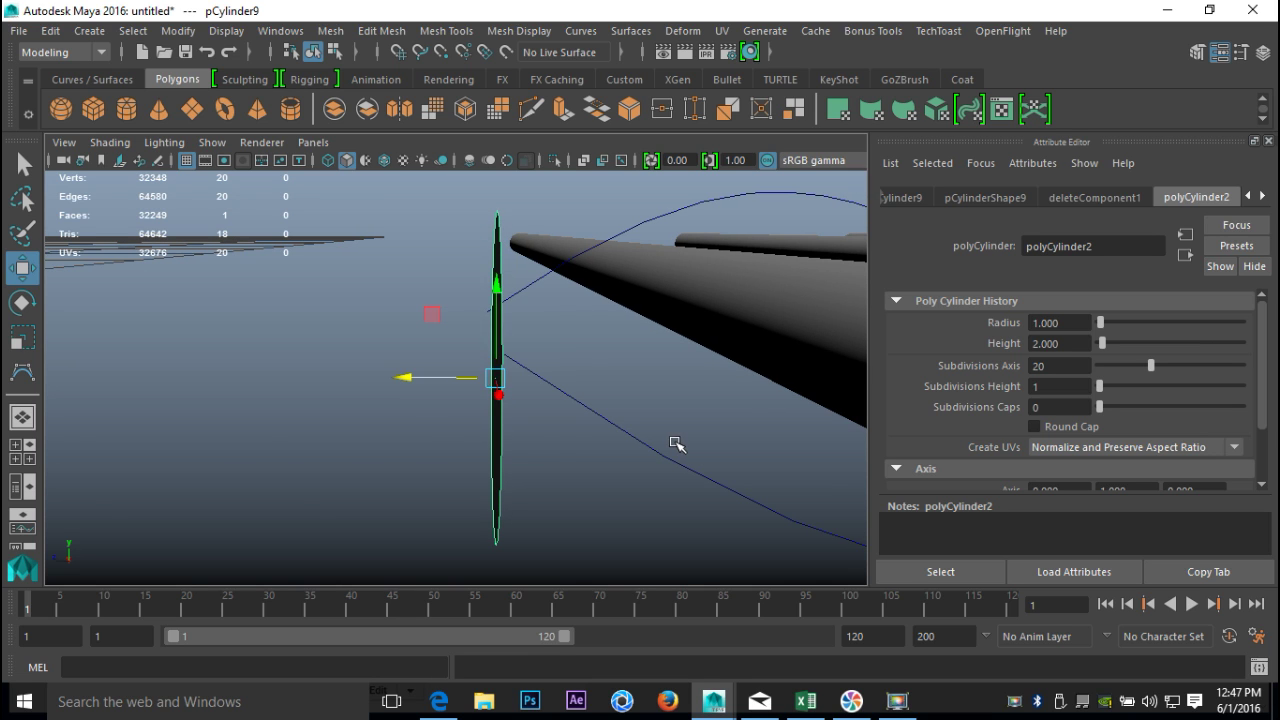
pyautogui.press('e')
pyautogui.keyDown('alt'); pyautogui.moveTo(673, 440); pyautogui.dragTo(684, 543); pyautogui.keyUp('alt')
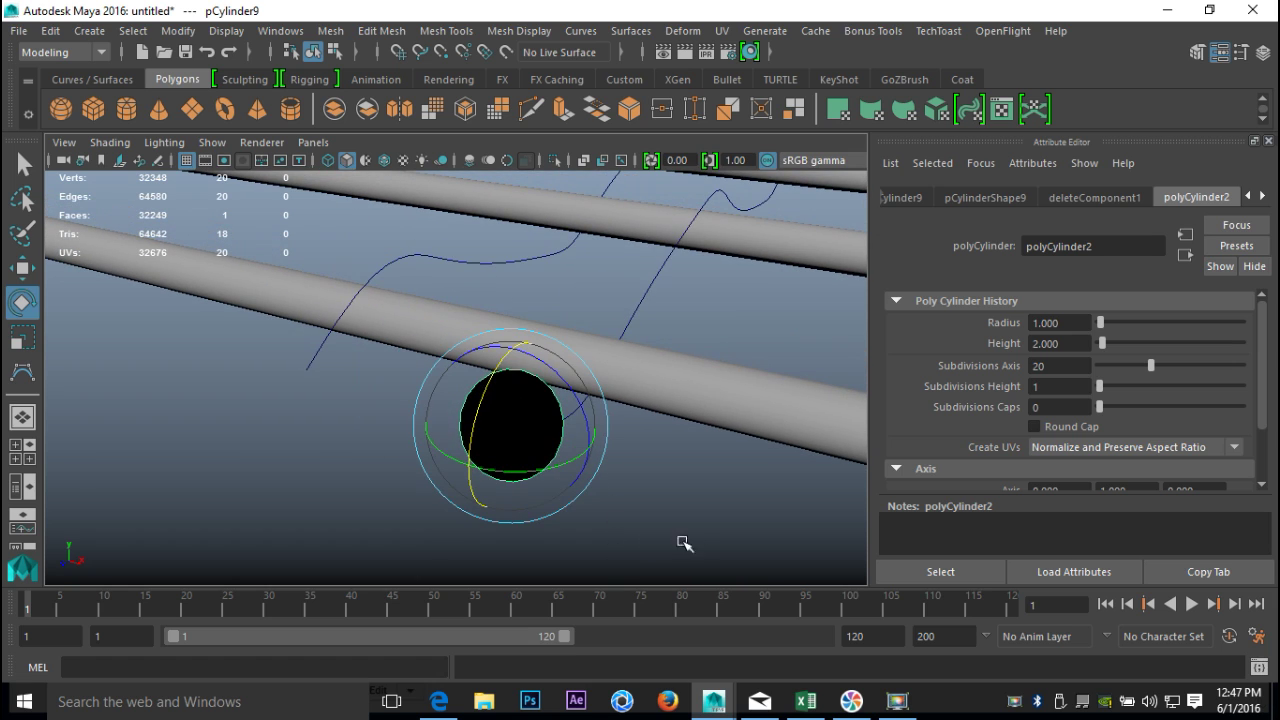
pyautogui.click(741, 501)
pyautogui.moveTo(530, 398); pyautogui.dragTo(615, 148, button='right')
pyautogui.click(538, 380)
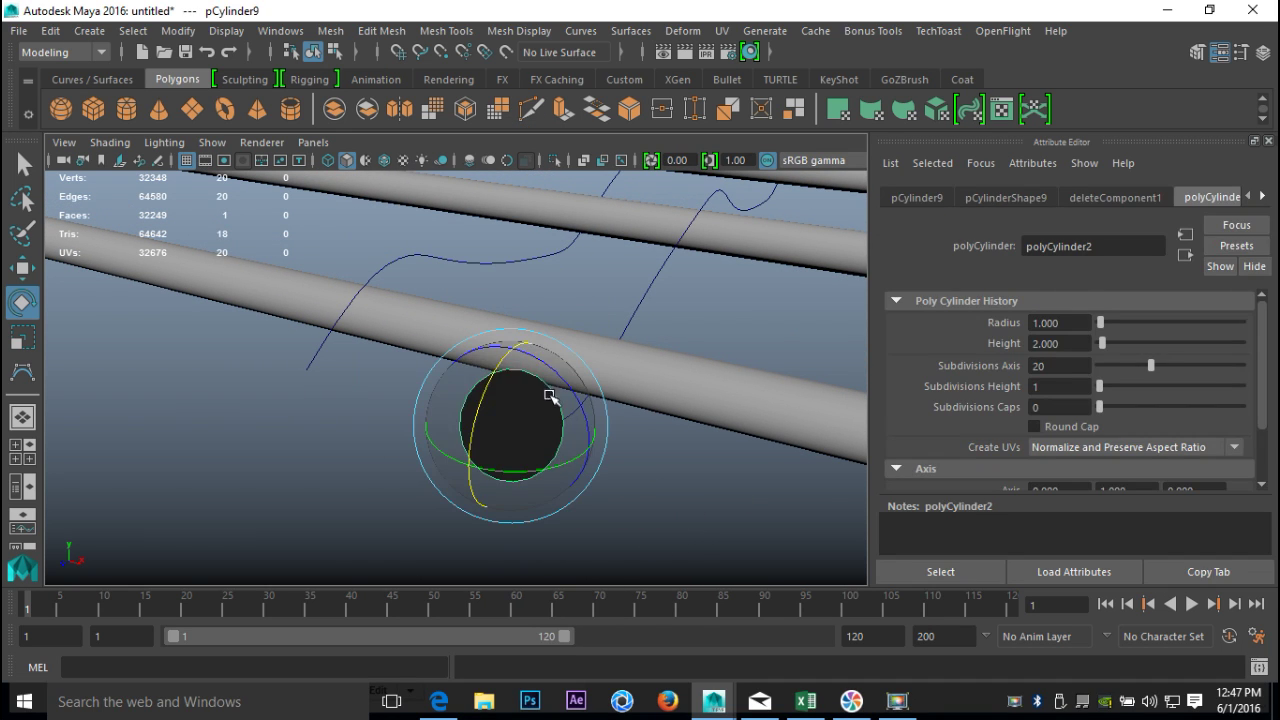
# - Duplicate the disc with Ctrl+D and move the copy along X to the second curve
pyautogui.hotkey('ctrl', 'd')
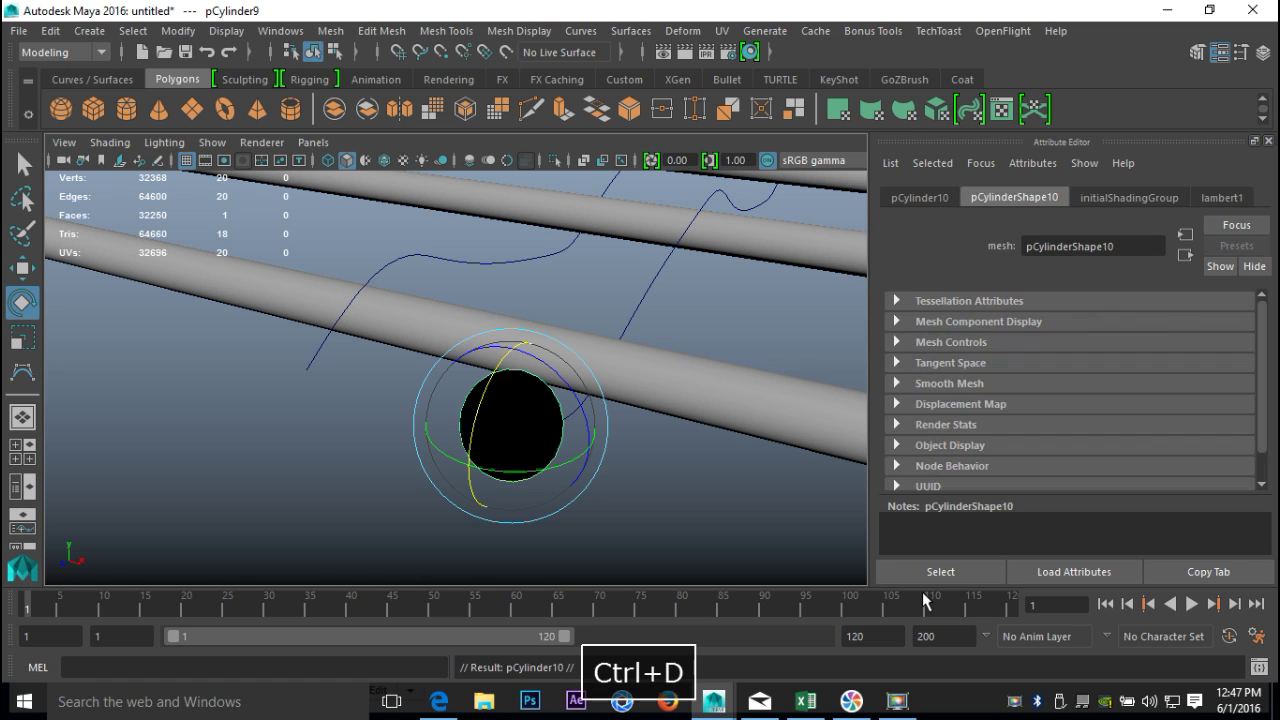
pyautogui.press('w')
pyautogui.moveTo(588, 455); pyautogui.dragTo(344, 436)
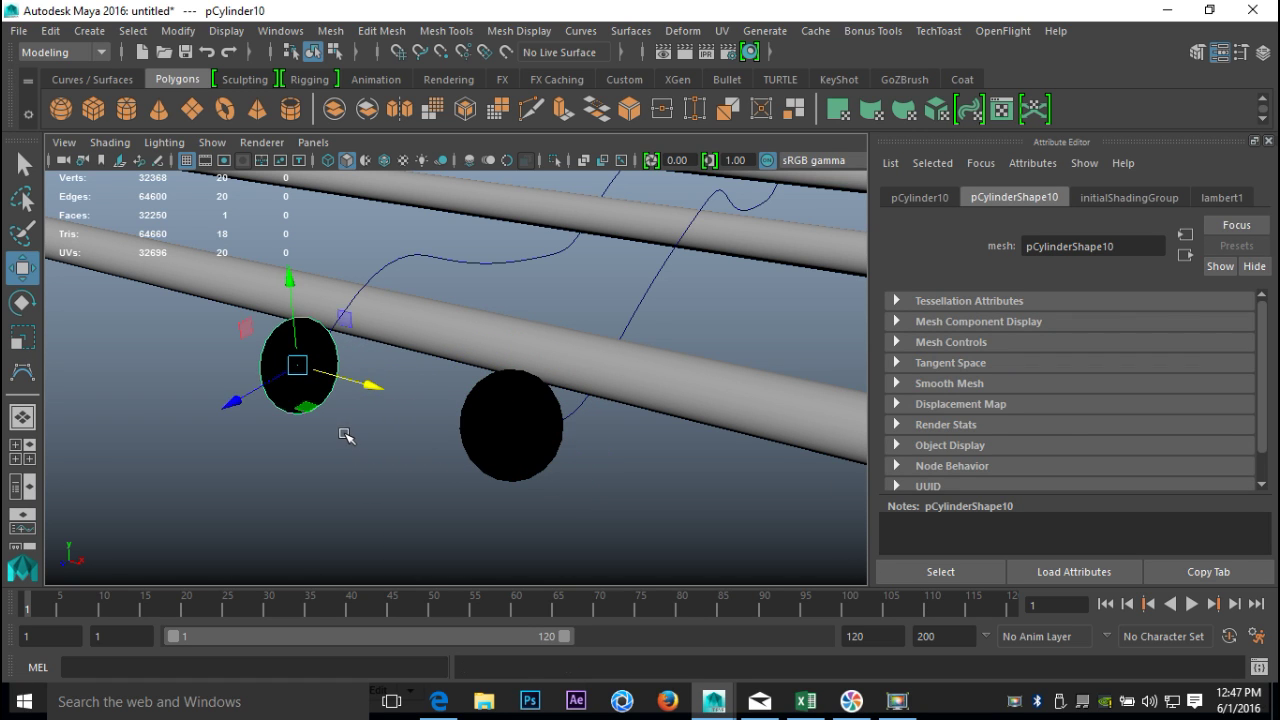
pyautogui.keyDown('alt'); pyautogui.moveTo(490, 380); pyautogui.dragTo(310, 395); pyautogui.keyUp('alt')
# - Select the copied disc's face and add the second wavy curve to the selection
pyautogui.click(425, 447)
pyautogui.moveTo(447, 422); pyautogui.dragTo(443, 231, button='right')
pyautogui.click(447, 418)
pyautogui.click(476, 476)
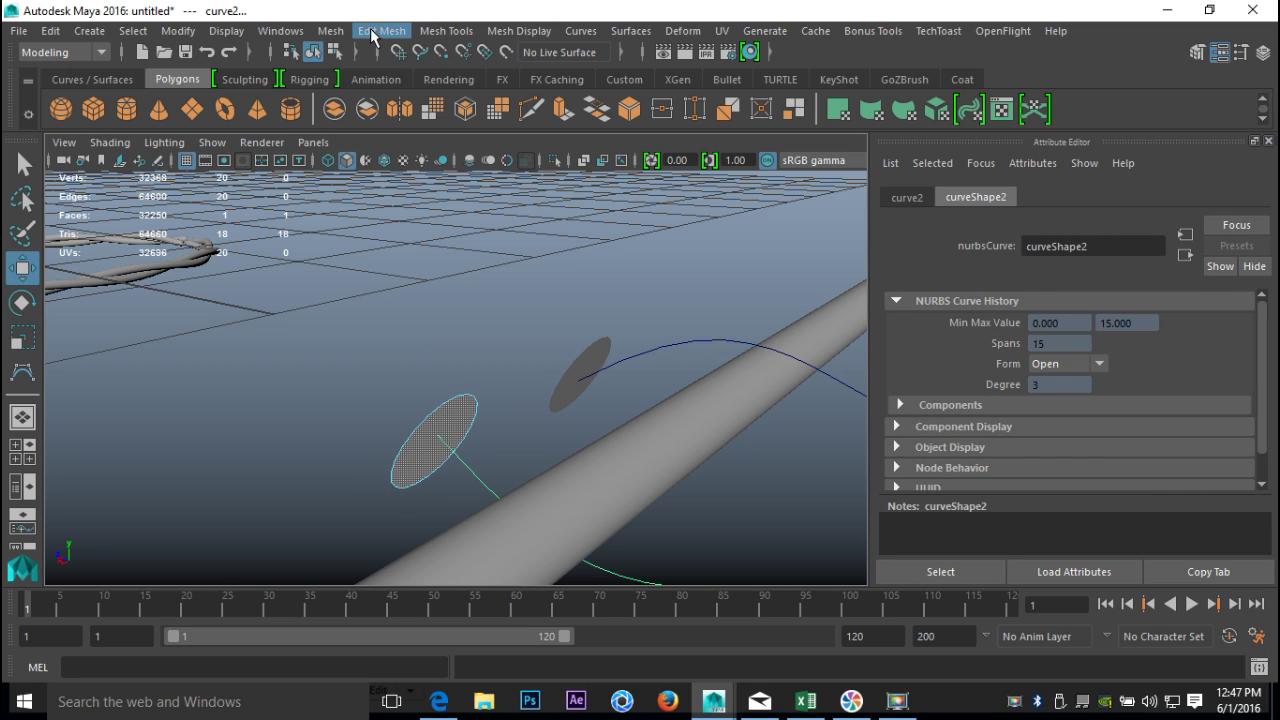
# - Extrude the disc face along the wavy curve with 50 divisions
pyautogui.click(381, 31)
pyautogui.click(427, 190)
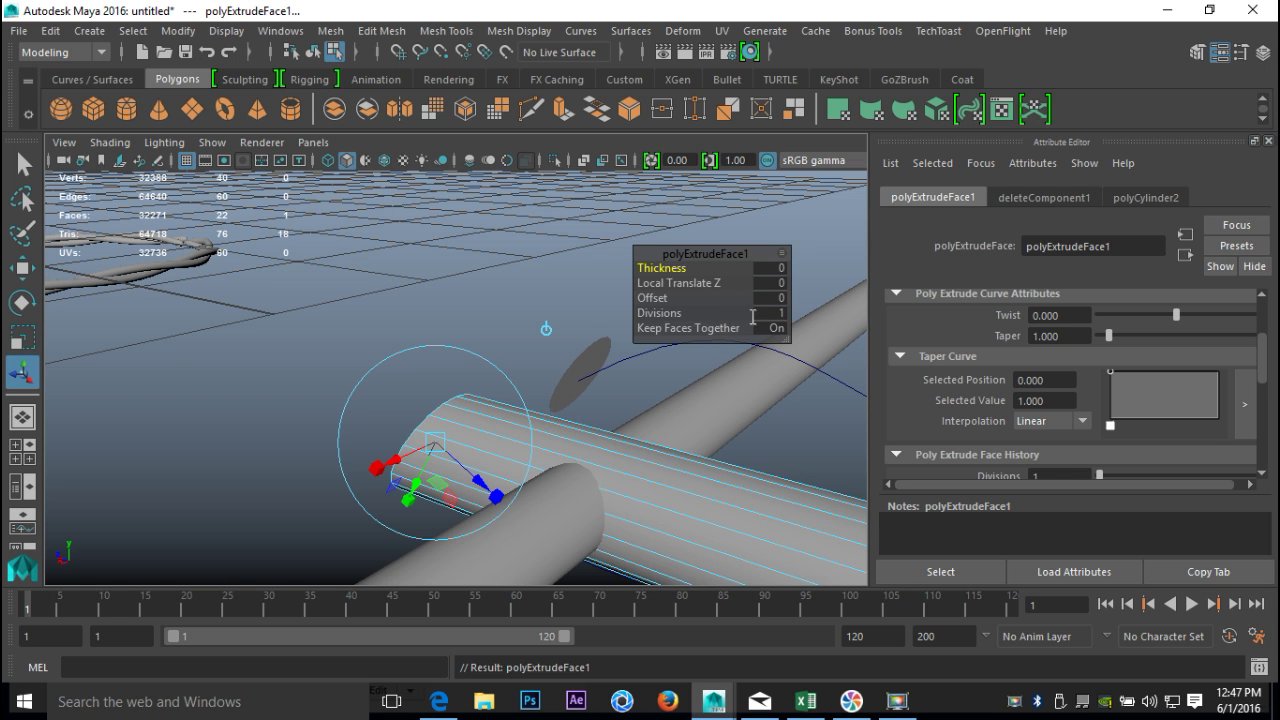
pyautogui.scroll(-3, 715, 362)
pyautogui.keyDown('alt'); pyautogui.moveTo(692, 420); pyautogui.dragTo(440, 412, button='middle'); pyautogui.keyUp('alt')
pyautogui.moveTo(659, 314); pyautogui.dragTo(794, 315)
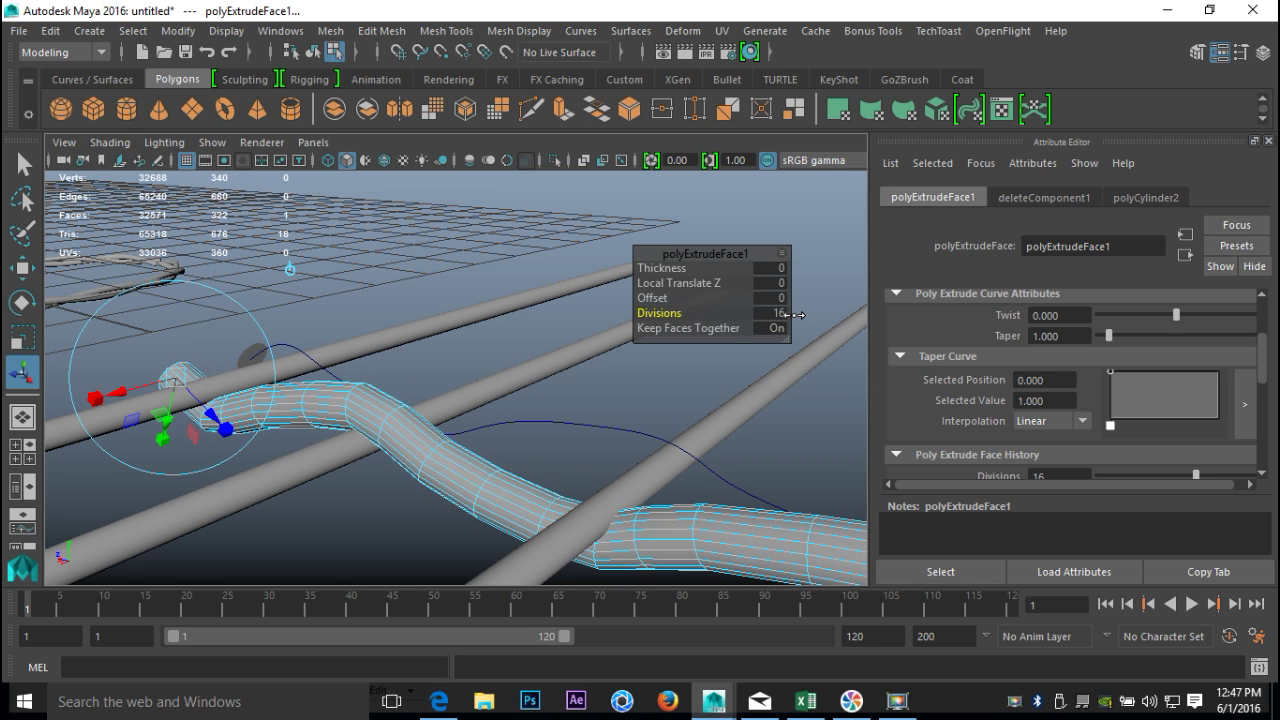
pyautogui.moveTo(650, 318); pyautogui.dragTo(728, 318)
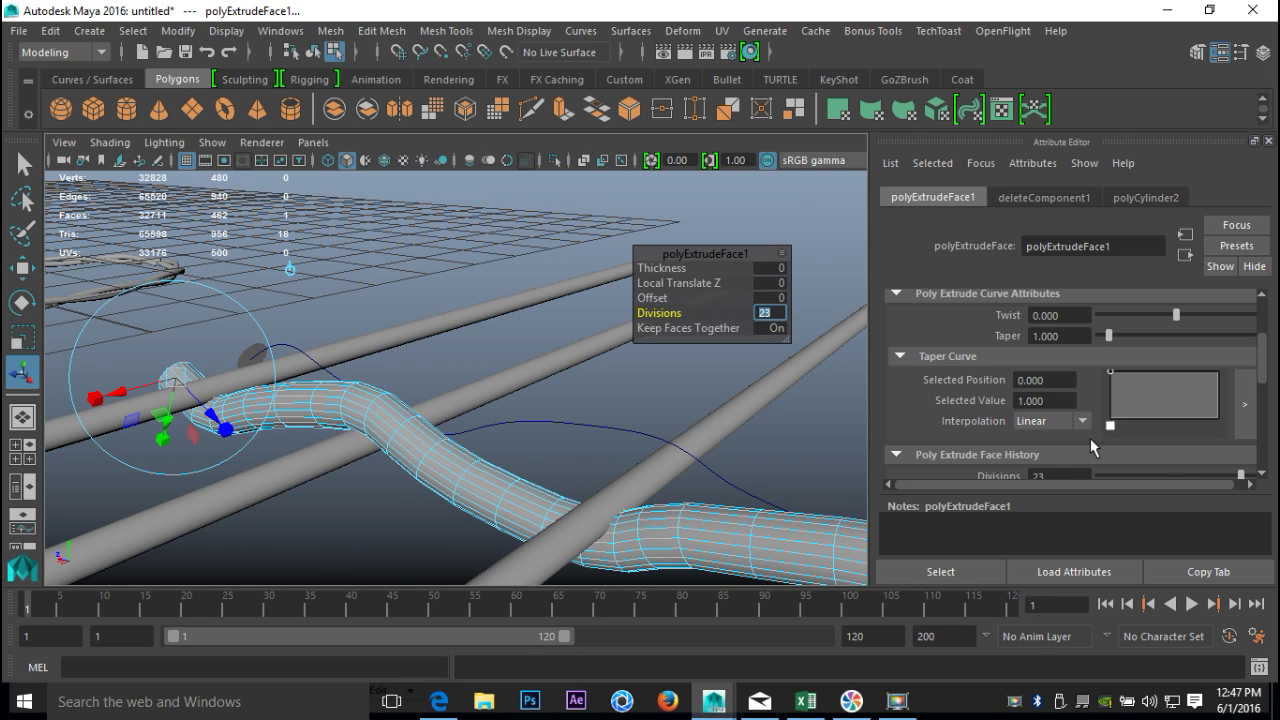
pyautogui.press('Return')
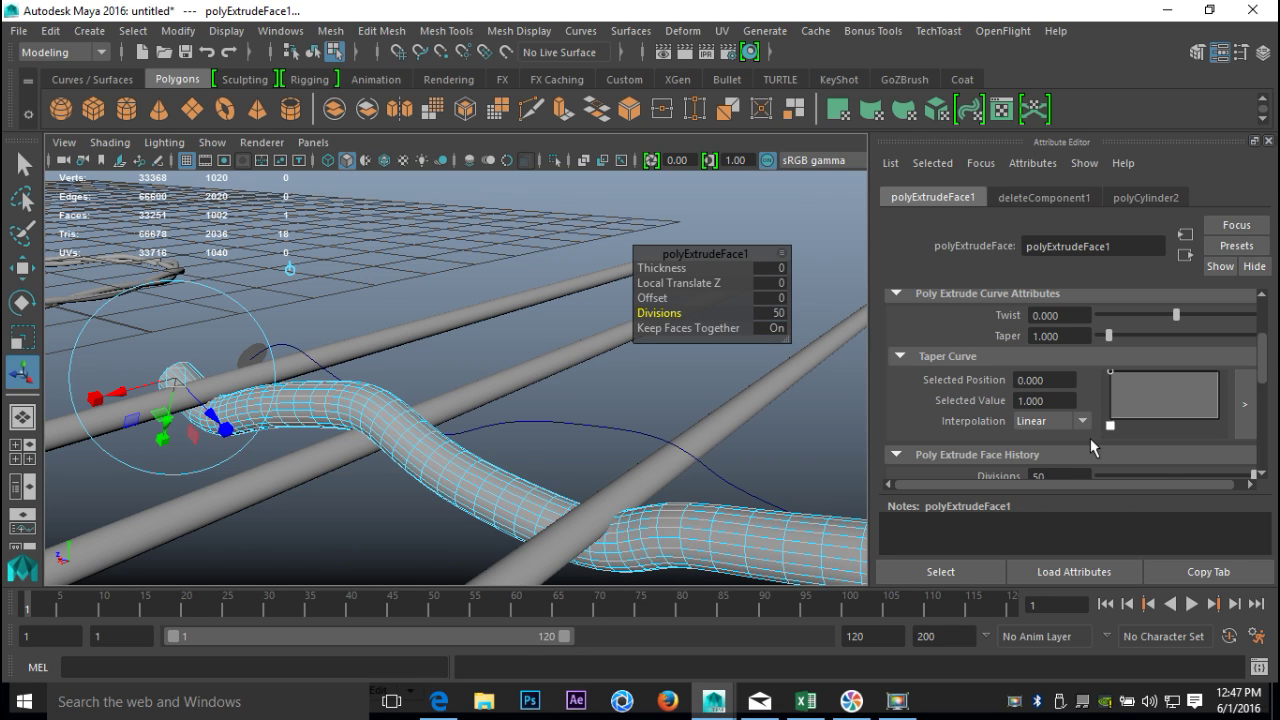
# - Select the finished wavy tube in Object Mode and preview it smoothed
pyautogui.moveTo(636, 505)
pyautogui.keyDown('alt'); pyautogui.mouseDown()
pyautogui.moveTo(549, 451)
pyautogui.moveTo(594, 463)
pyautogui.moveTo(583, 449)
pyautogui.moveTo(560, 463)
pyautogui.moveTo(583, 463)
pyautogui.moveTo(592, 524)
pyautogui.moveTo(609, 471)
pyautogui.moveTo(617, 491)
pyautogui.moveTo(649, 445)
pyautogui.moveTo(623, 491)
pyautogui.mouseUp(); pyautogui.keyUp('alt')
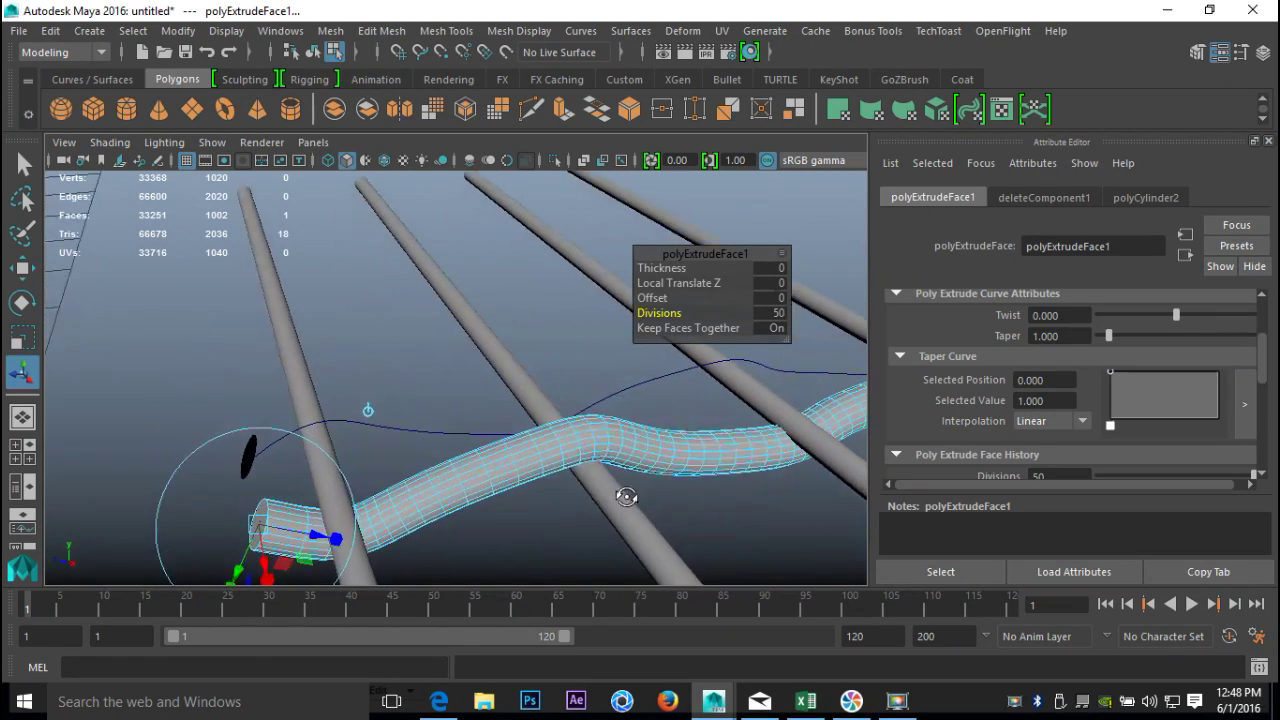
pyautogui.moveTo(583, 177); pyautogui.dragTo(671, 152, button='right')
pyautogui.click(577, 445)
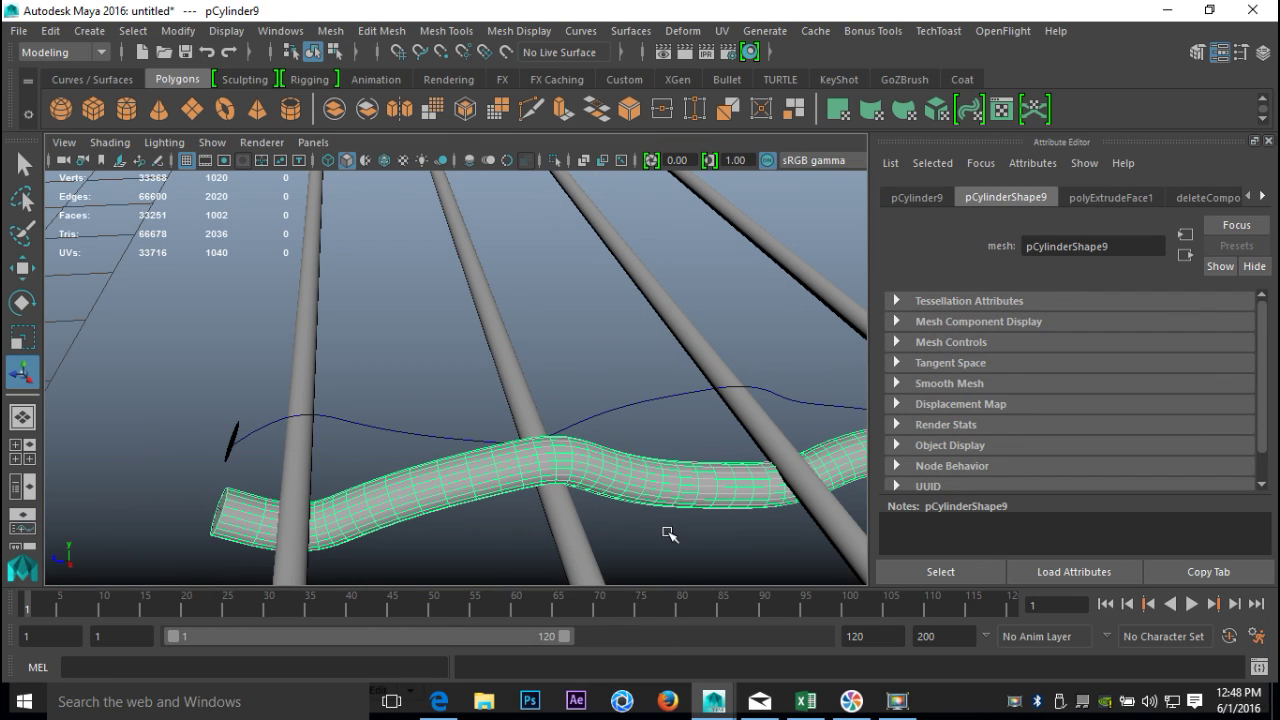
pyautogui.press('3')
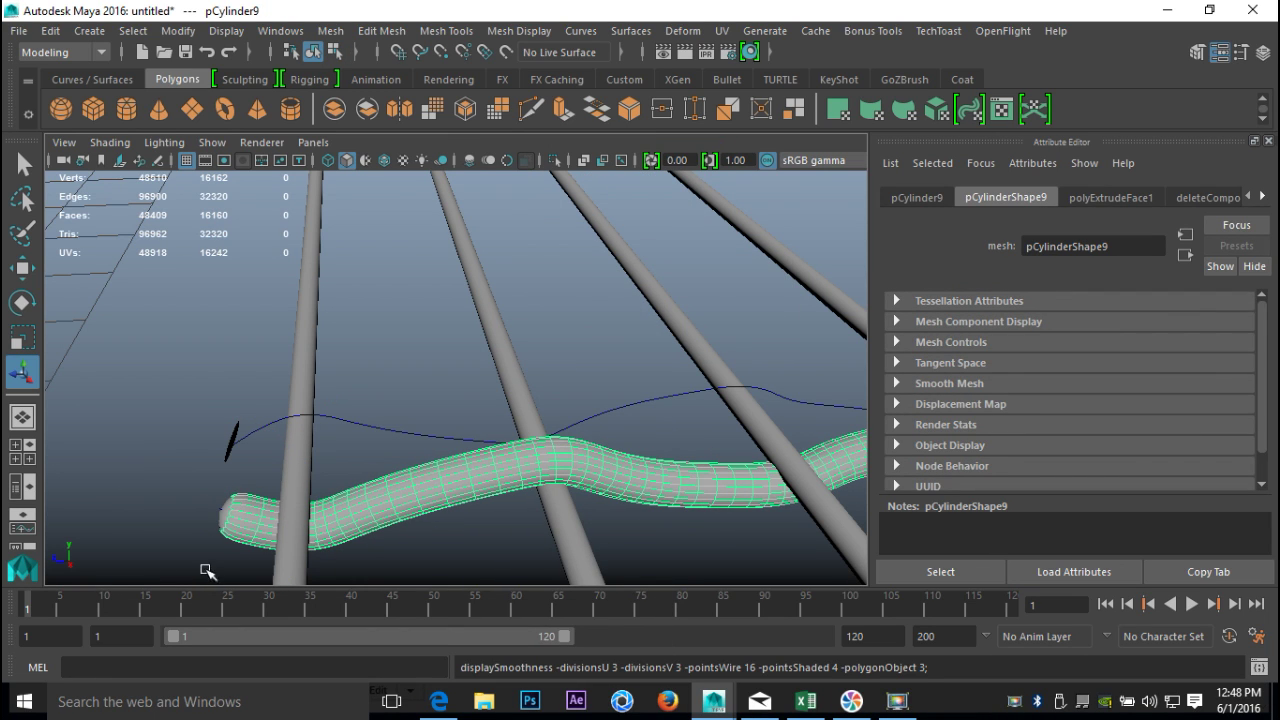
# - Undo the last change and select the second disc for face picking
pyautogui.scroll(3, 222, 532)
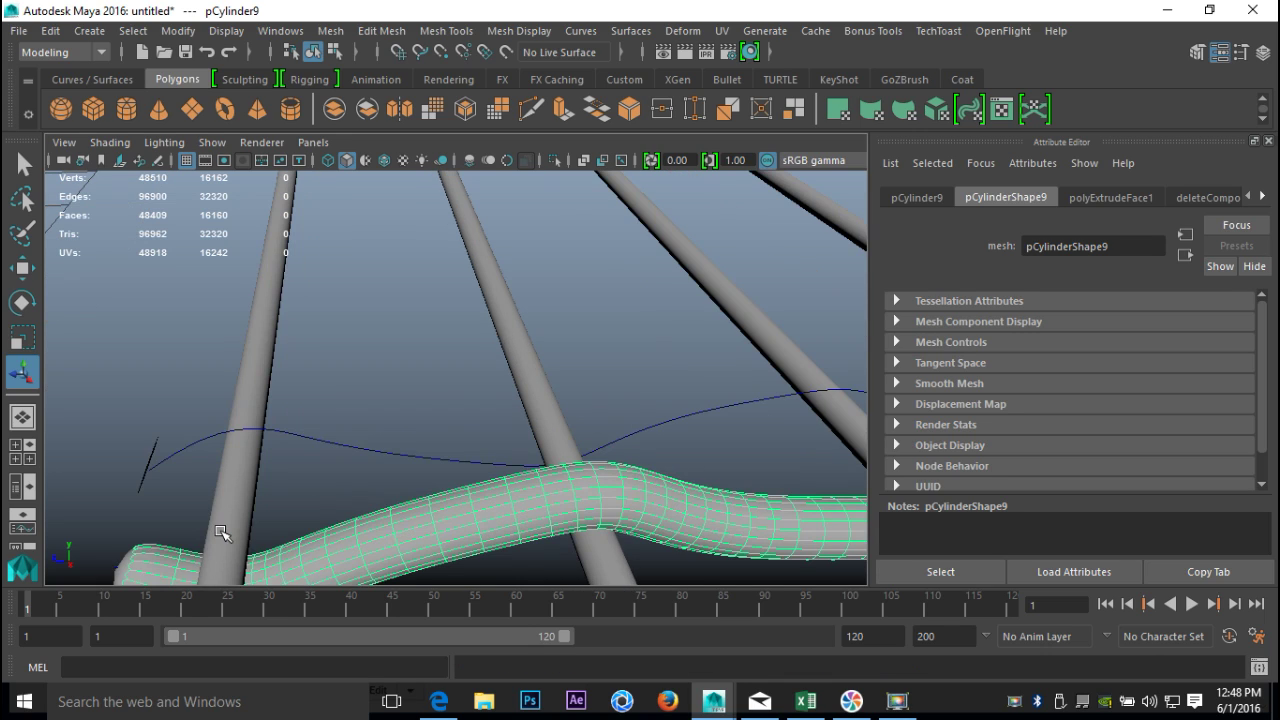
pyautogui.keyDown('alt'); pyautogui.moveTo(250, 521); pyautogui.dragTo(363, 540); pyautogui.keyUp('alt')
pyautogui.hotkey('ctrl', 'z')
pyautogui.hotkey('ctrl', 'z')
pyautogui.hotkey('ctrl', 'z')
pyautogui.hotkey('ctrl', 'z')
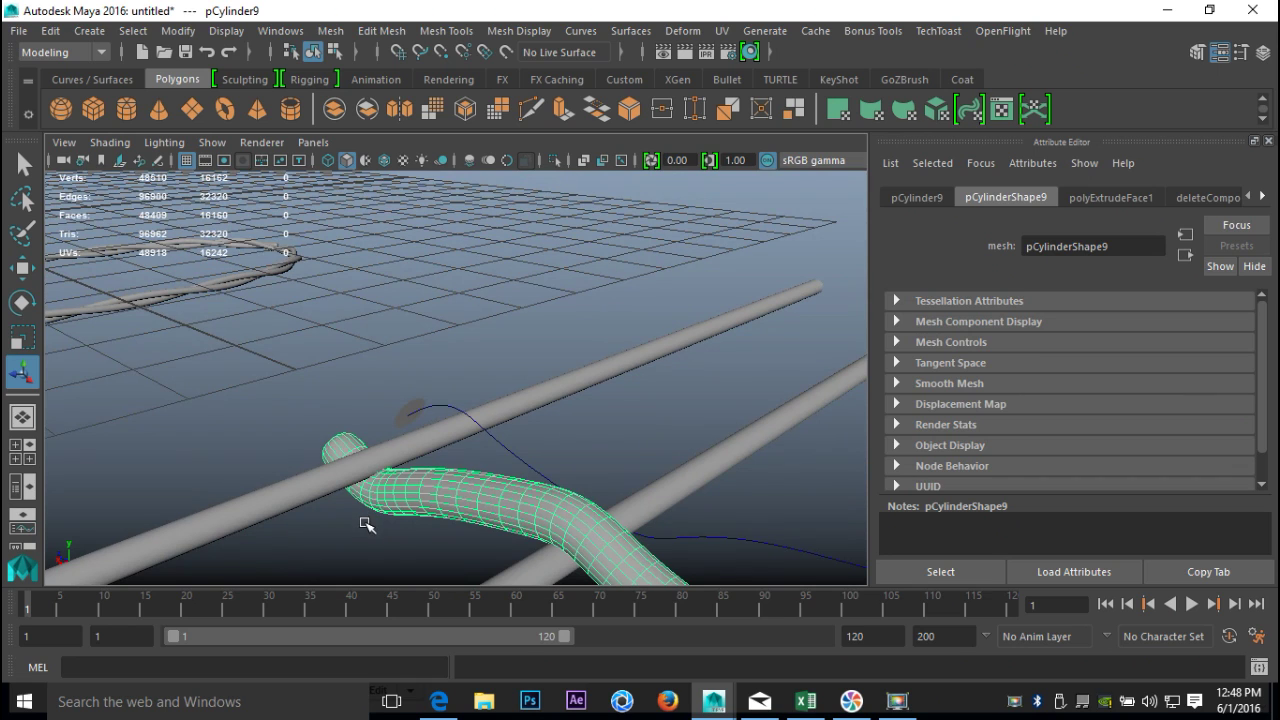
pyautogui.click(341, 460)
pyautogui.moveTo(345, 192); pyautogui.dragTo(347, 236, button='right')
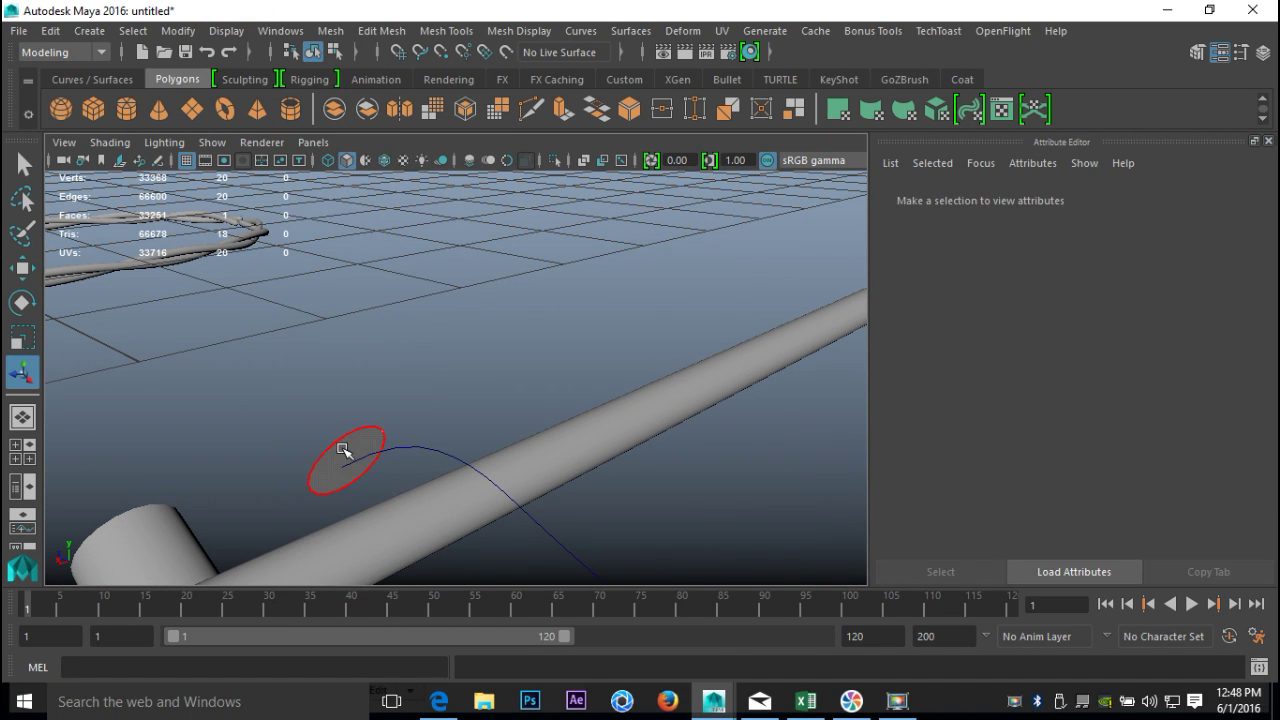
# - Extrude the second disc's face along its curve with 50 divisions
pyautogui.click(378, 455)
pyautogui.keyDown('shift'); pyautogui.click(410, 447); pyautogui.keyUp('shift')
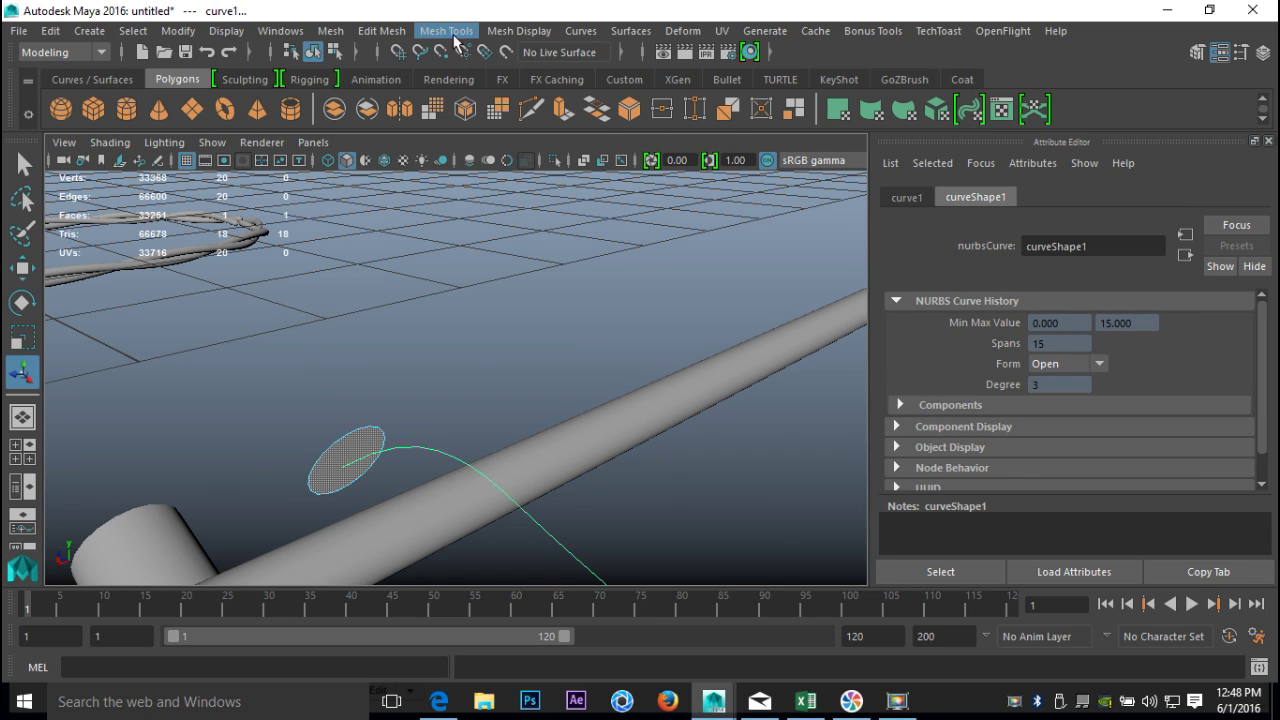
pyautogui.click(382, 30)
pyautogui.click(441, 192)
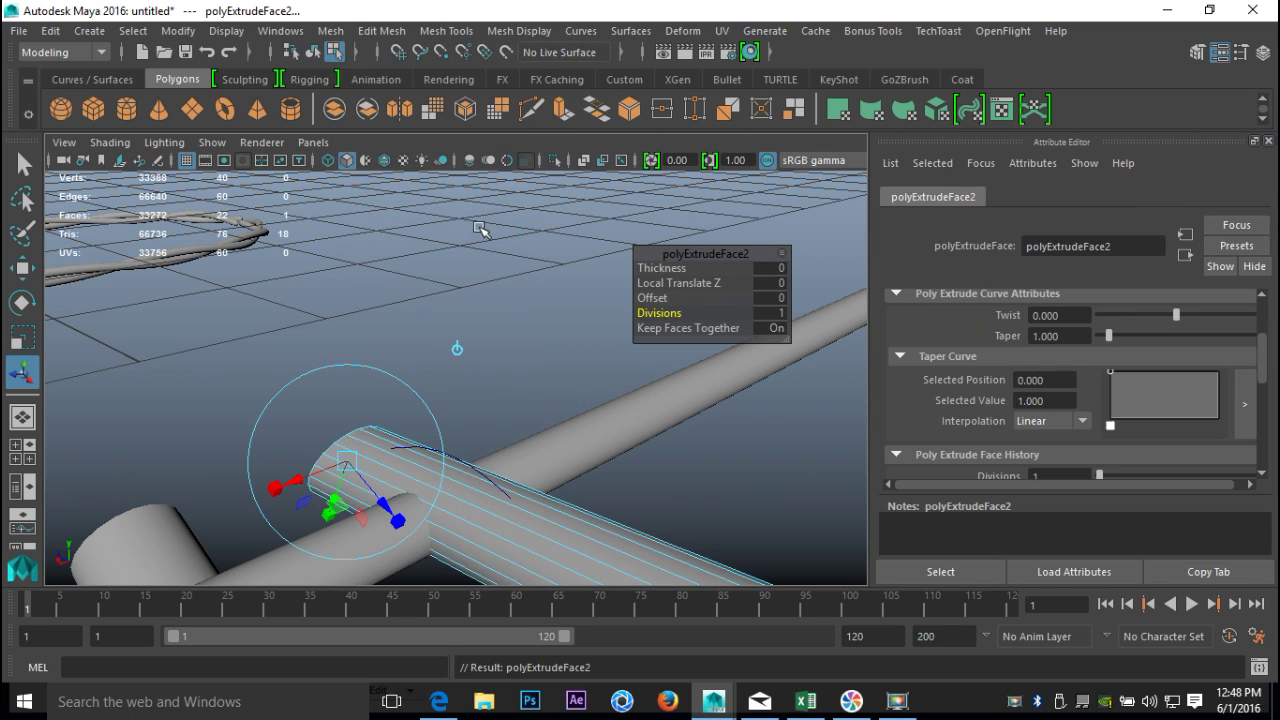
pyautogui.moveTo(677, 313); pyautogui.dragTo(756, 317)
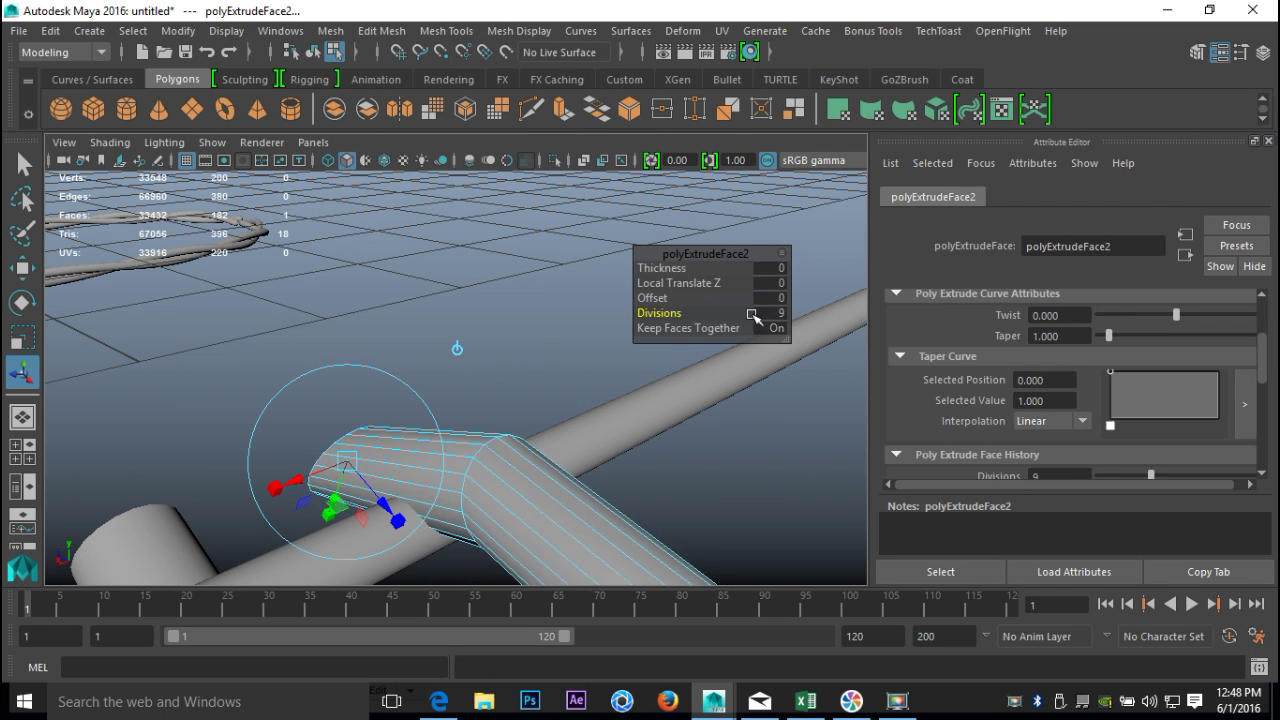
pyautogui.press('Return')
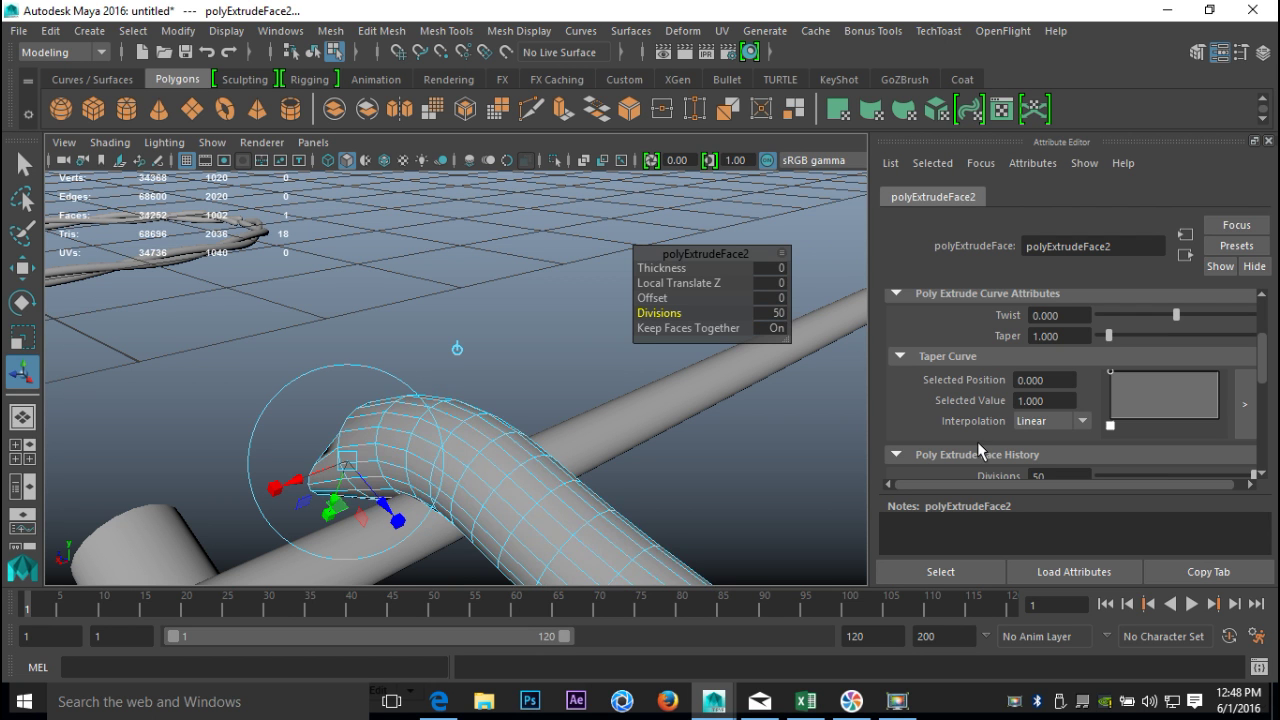
# - Rotate the new tube's end face to angle it, then return to object selection
pyautogui.keyDown('alt'); pyautogui.moveTo(460, 450); pyautogui.dragTo(486, 429); pyautogui.keyUp('alt')
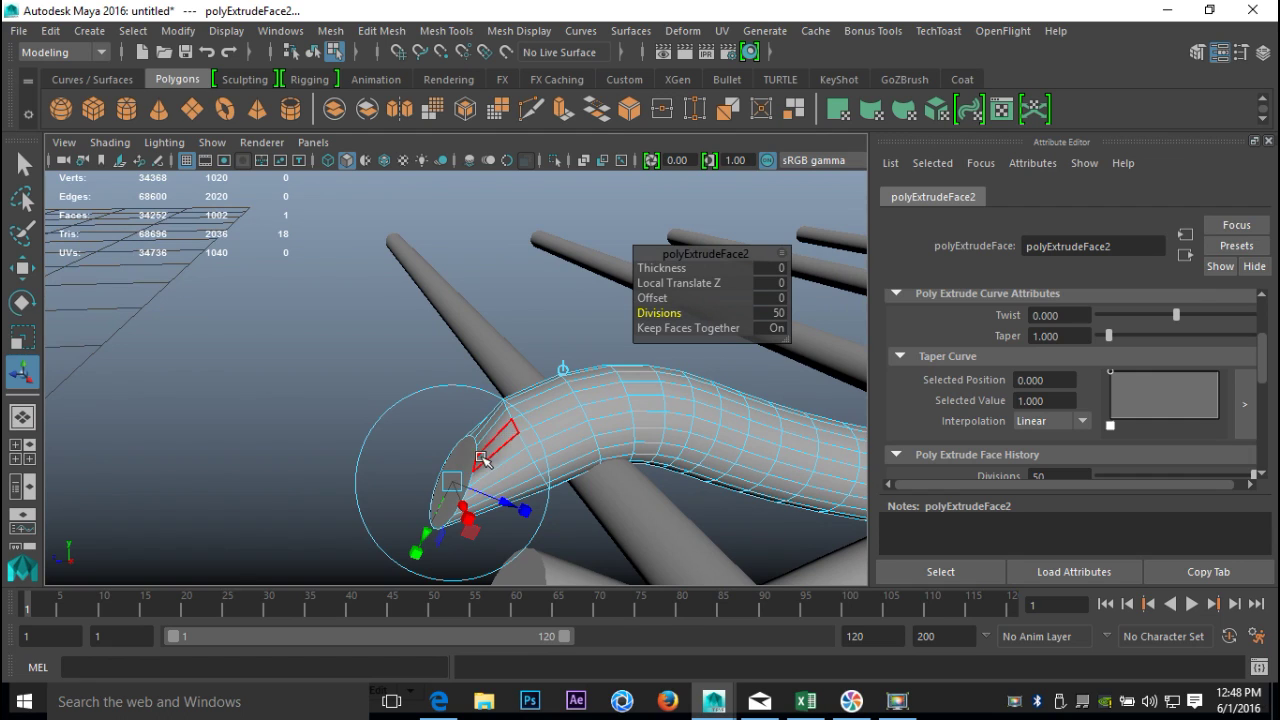
pyautogui.click(468, 457)
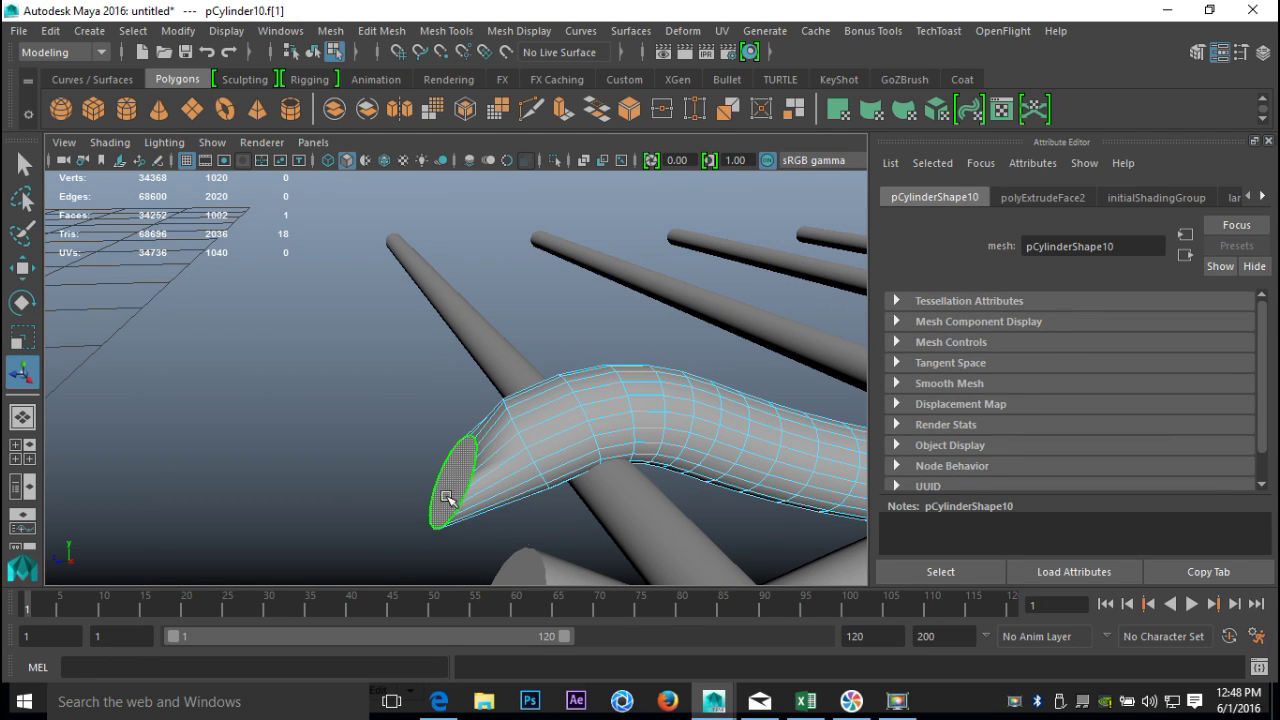
pyautogui.press('e')
pyautogui.moveTo(383, 434); pyautogui.dragTo(364, 508)
pyautogui.click(343, 354)
pyautogui.keyDown('alt'); pyautogui.moveTo(343, 354); pyautogui.dragTo(393, 430); pyautogui.keyUp('alt')
pyautogui.moveTo(540, 467); pyautogui.dragTo(562, 432, button='right')
pyautogui.moveTo(565, 496); pyautogui.dragTo(637, 152, button='right')
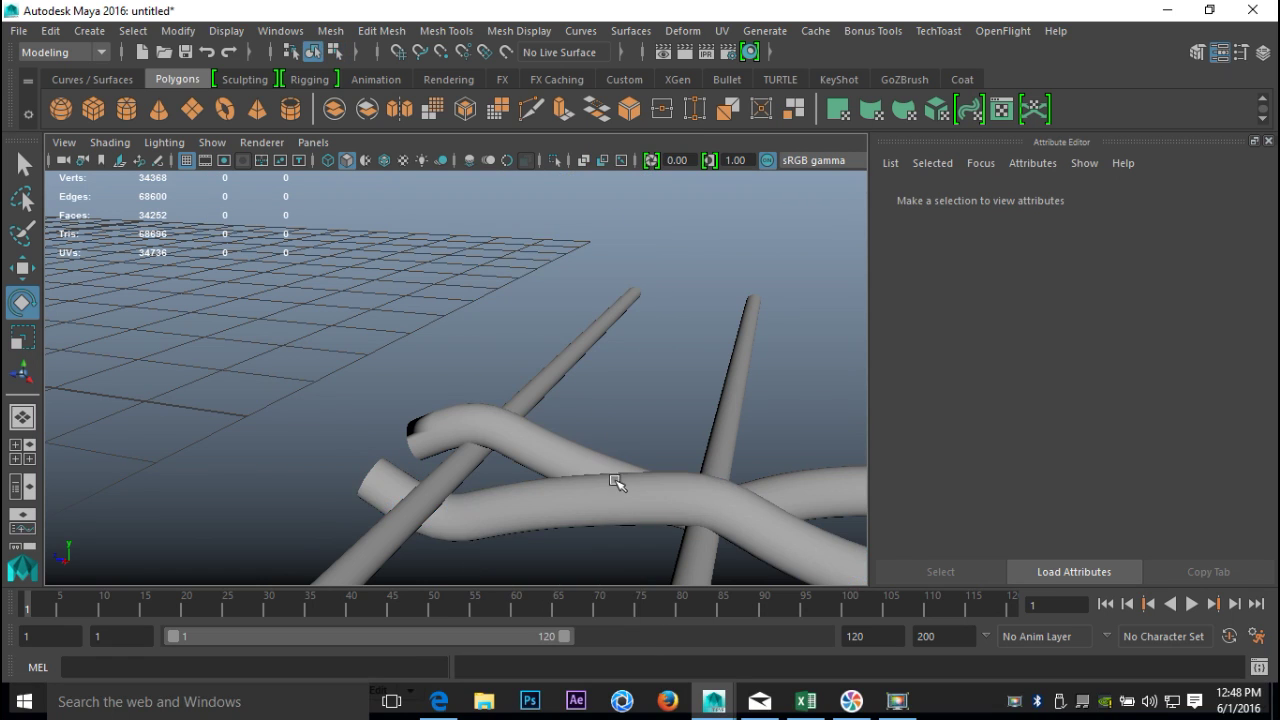
# - Undo the duplicate and the second tube's extrusion back to the bare disc and curve
pyautogui.click(616, 490)
pyautogui.hotkey('shift', 'd')
pyautogui.keyDown('alt'); pyautogui.moveTo(440, 470); pyautogui.dragTo(409, 527); pyautogui.keyUp('alt')
pyautogui.hotkey('ctrl', 'z')
pyautogui.hotkey('ctrl', 'z')
pyautogui.hotkey('ctrl', 'z')
pyautogui.hotkey('ctrl', 'z')
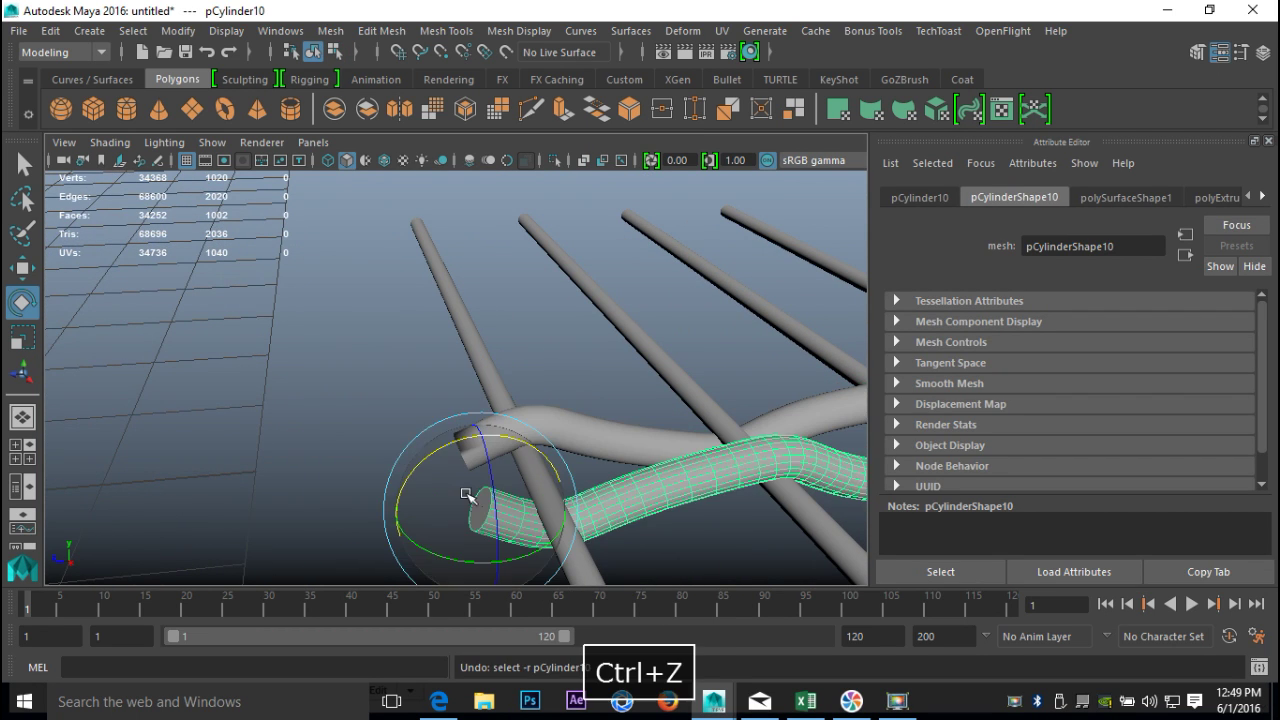
pyautogui.hotkey('ctrl', 'z')
pyautogui.hotkey('ctrl', 'z')
pyautogui.hotkey('ctrl', 'z')
pyautogui.hotkey('ctrl', 'z')
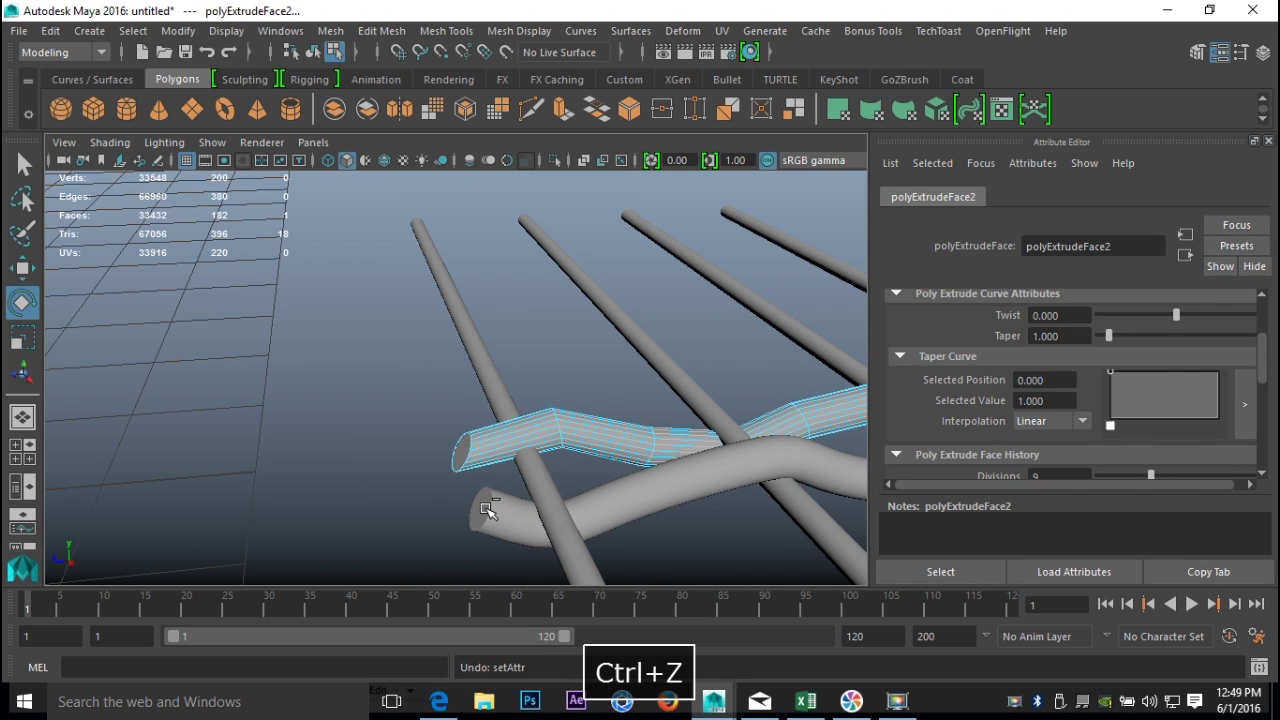
pyautogui.hotkey('ctrl', 'z')
pyautogui.hotkey('ctrl', 'z')
pyautogui.hotkey('ctrl', 'z')
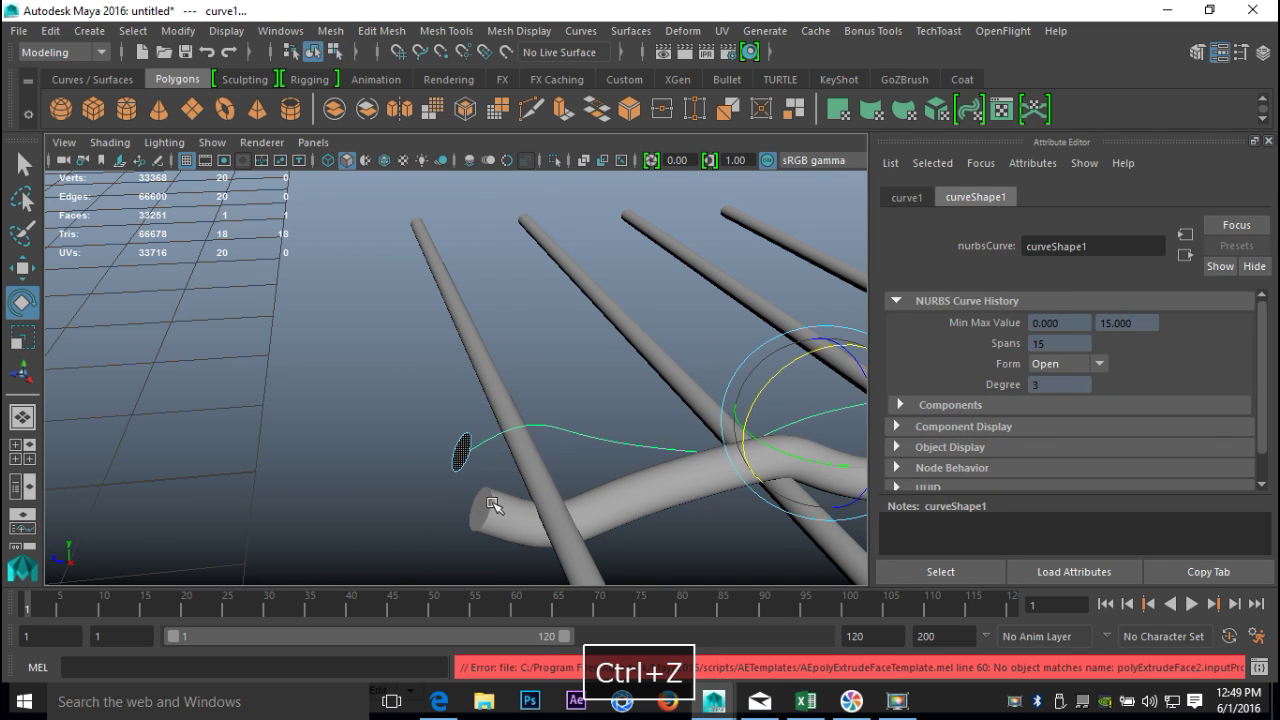
pyautogui.hotkey('ctrl', 'z')
pyautogui.hotkey('ctrl', 'z')
pyautogui.hotkey('ctrl', 'z')
# - Tilt the start disc so it faces along the curve
pyautogui.moveTo(476, 400); pyautogui.dragTo(555, 170, button='right')
pyautogui.click(479, 392)
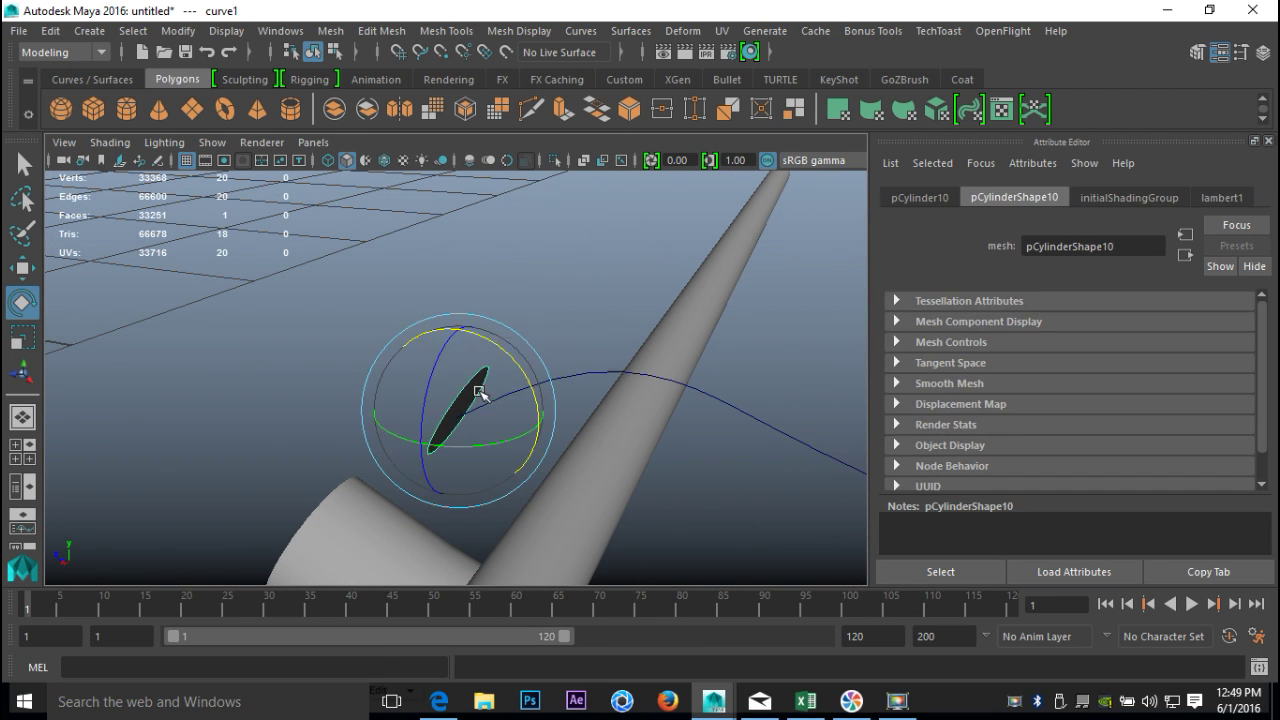
pyautogui.moveTo(513, 367); pyautogui.dragTo(486, 336)
pyautogui.click(497, 346)
# - Extrude the disc's face along the curve again with 50 divisions
pyautogui.moveTo(466, 380); pyautogui.dragTo(476, 266, button='right')
pyautogui.click(457, 380)
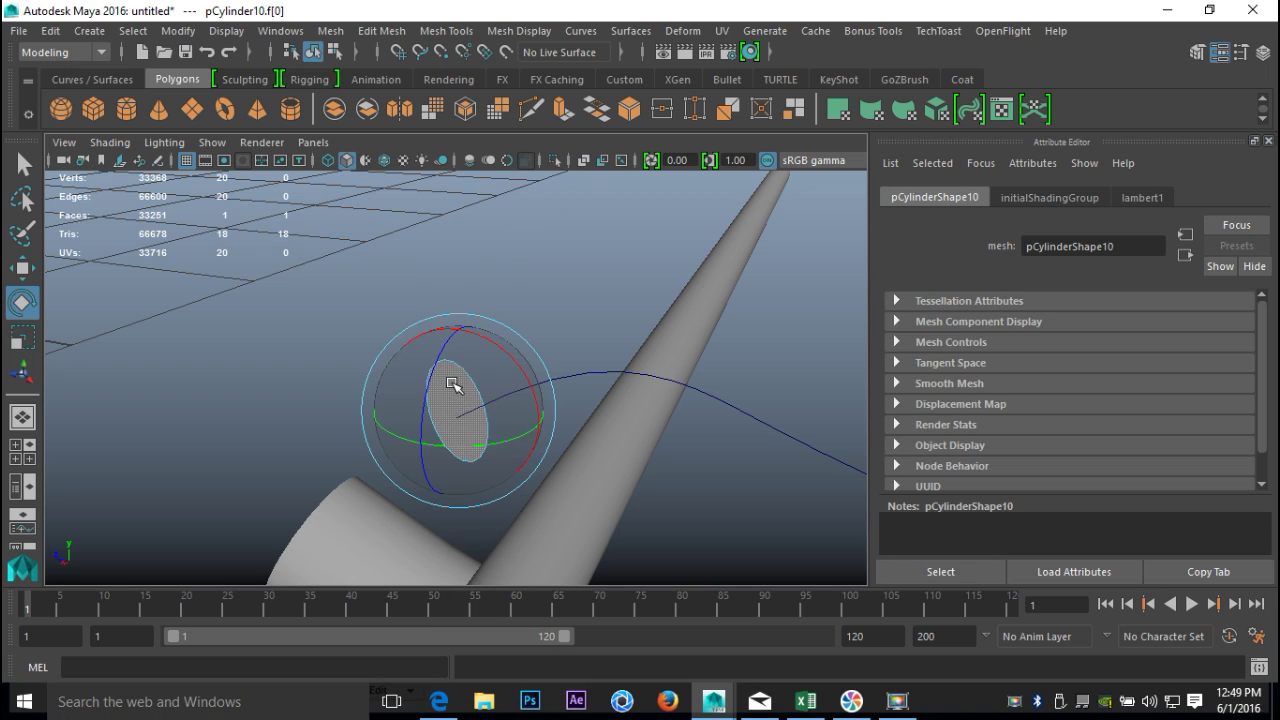
pyautogui.click(706, 393)
pyautogui.click(381, 30)
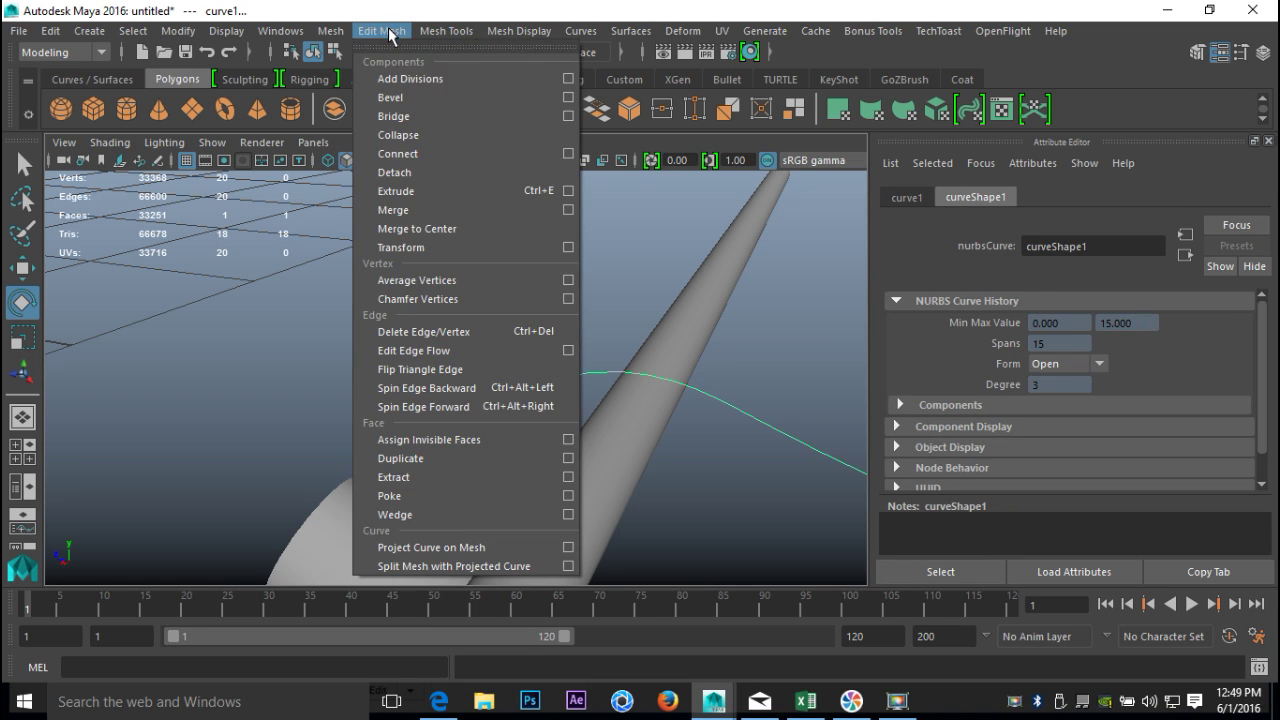
pyautogui.click(436, 192)
pyautogui.click(770, 313)
pyautogui.press('Return')
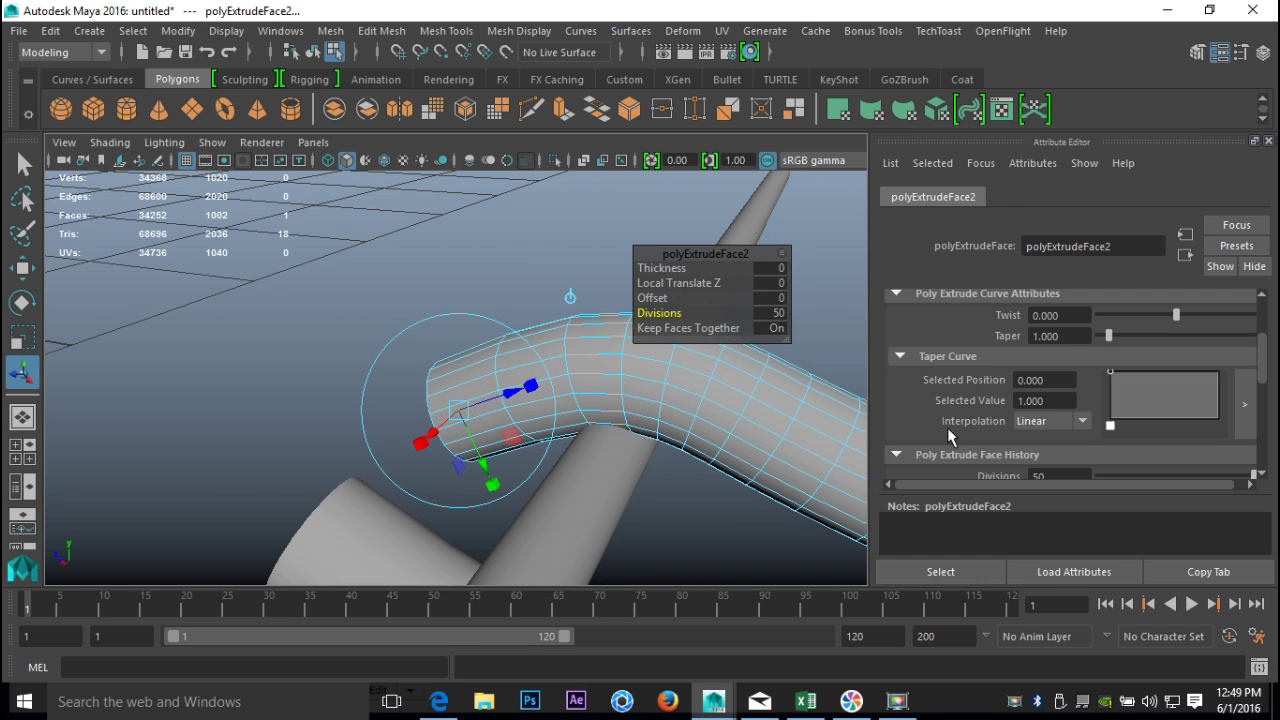
# - Select the first wavy tube in Object Mode
pyautogui.click(457, 246)
pyautogui.scroll(-5, 531, 296)
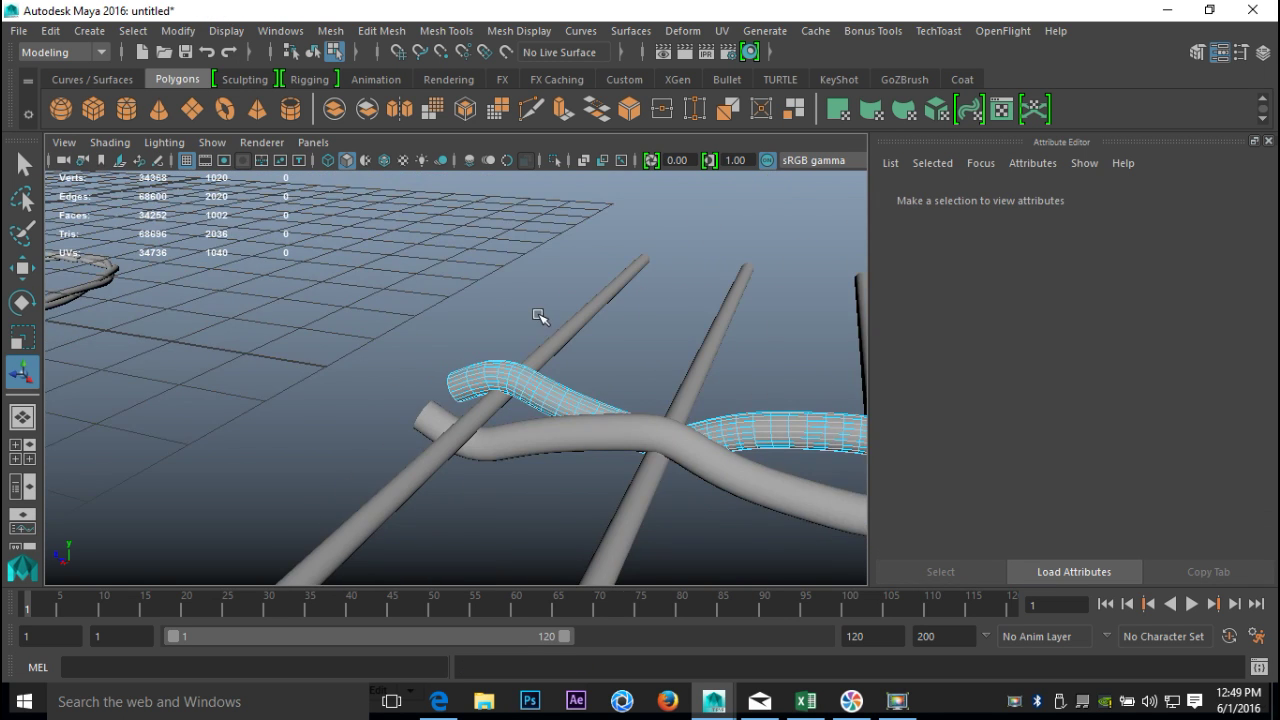
pyautogui.scroll(-5, 537, 316)
pyautogui.keyDown('alt'); pyautogui.moveTo(446, 340); pyautogui.dragTo(575, 393); pyautogui.keyUp('alt')
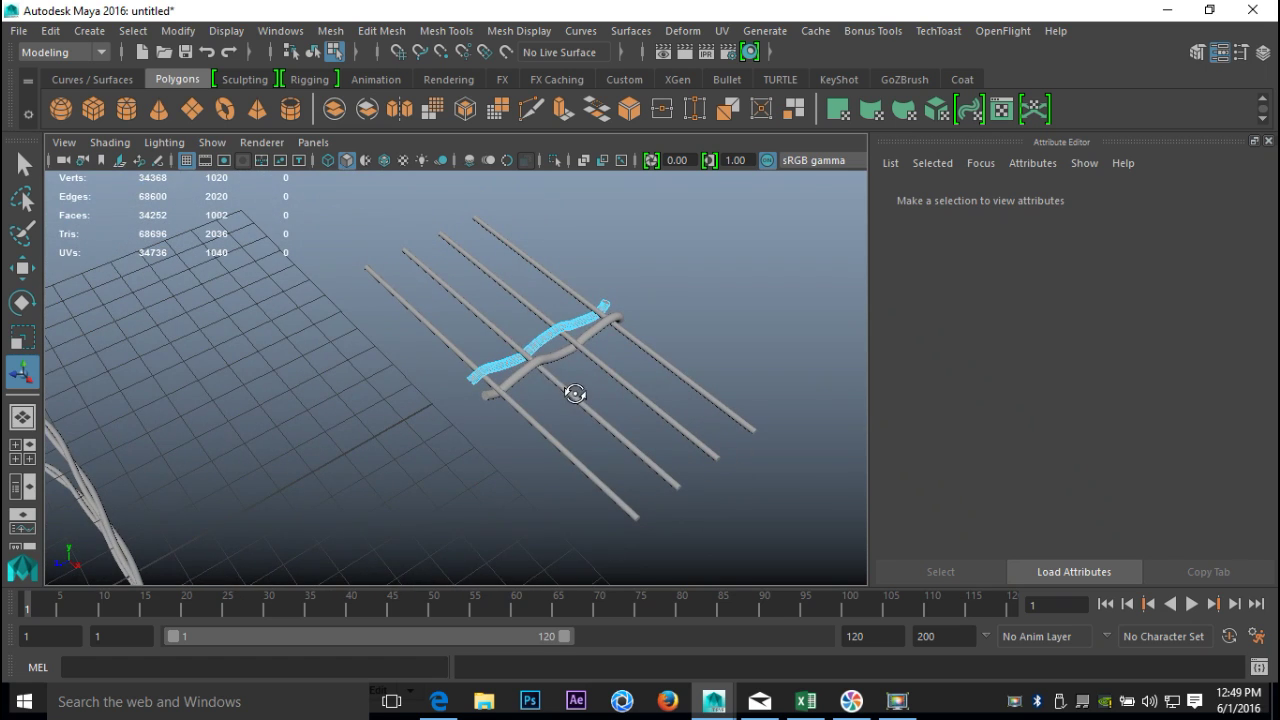
pyautogui.moveTo(540, 357); pyautogui.dragTo(547, 343, button='right')
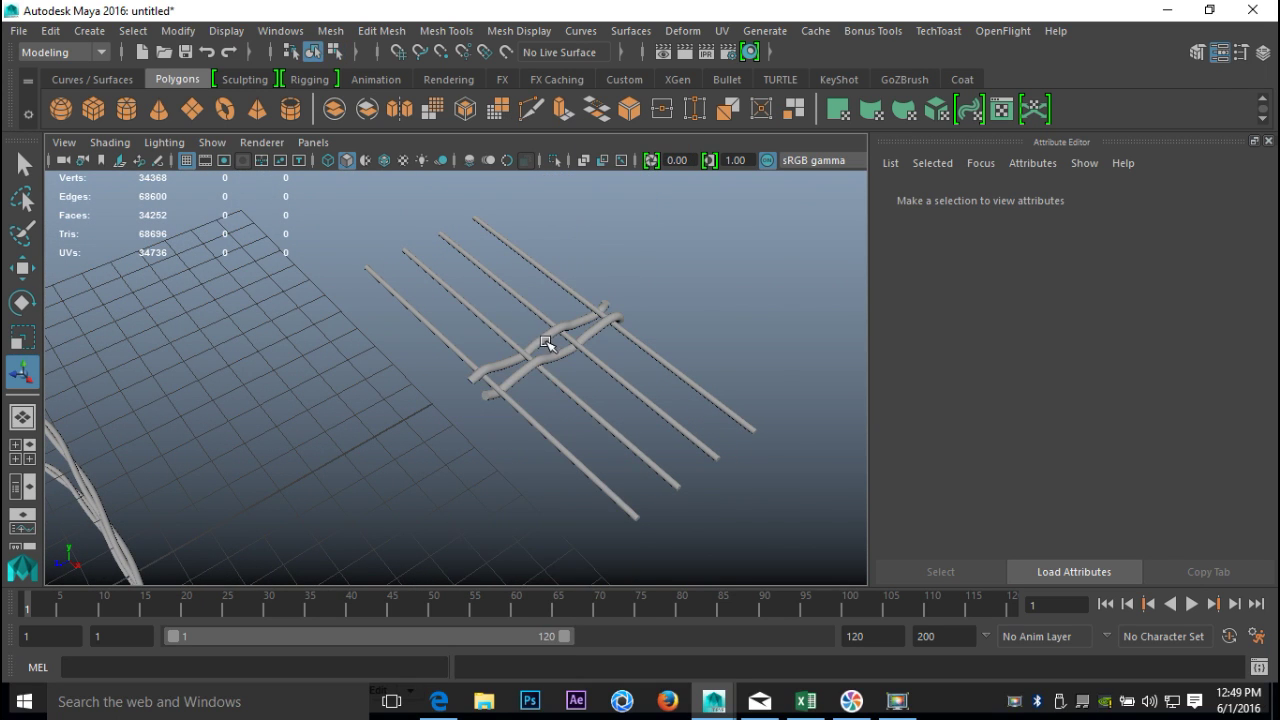
pyautogui.click(543, 354)
pyautogui.scroll(3, 558, 461)
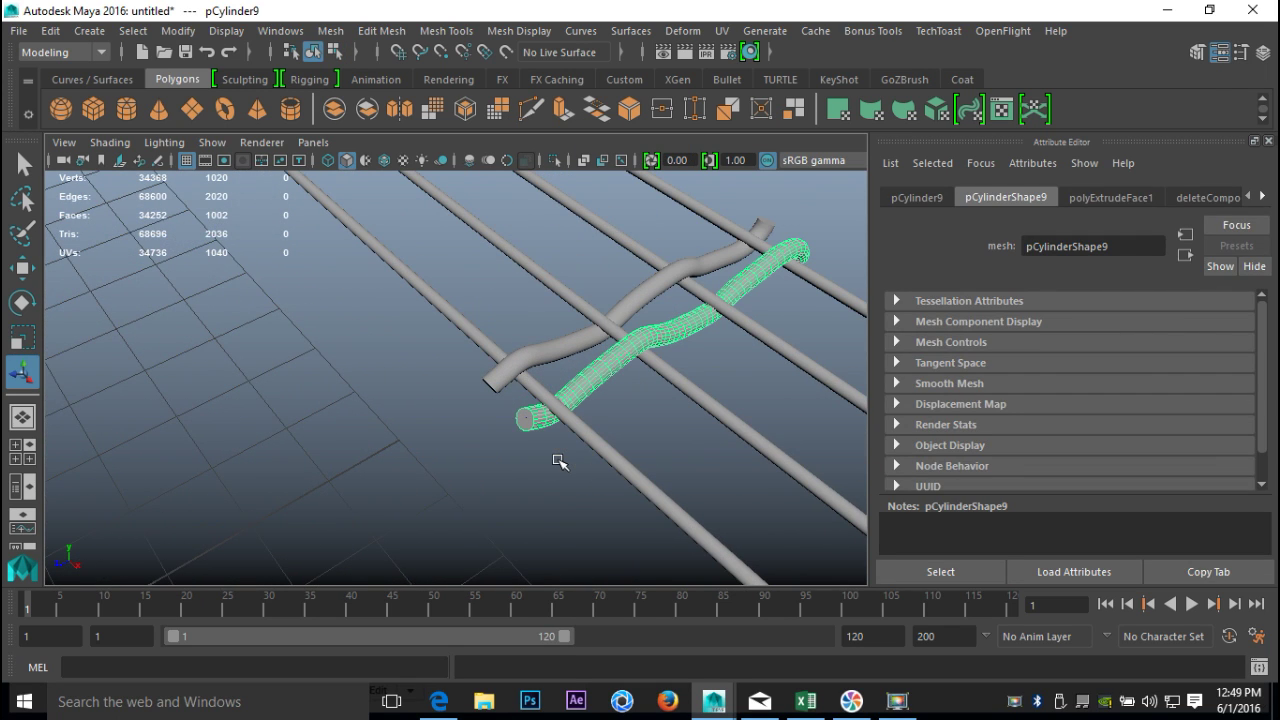
# - Shift the tube along X and delete the history of both tubes via Delete by Type
pyautogui.press('w')
pyautogui.moveTo(588, 489); pyautogui.dragTo(464, 499)
pyautogui.scroll(5, 464, 499)
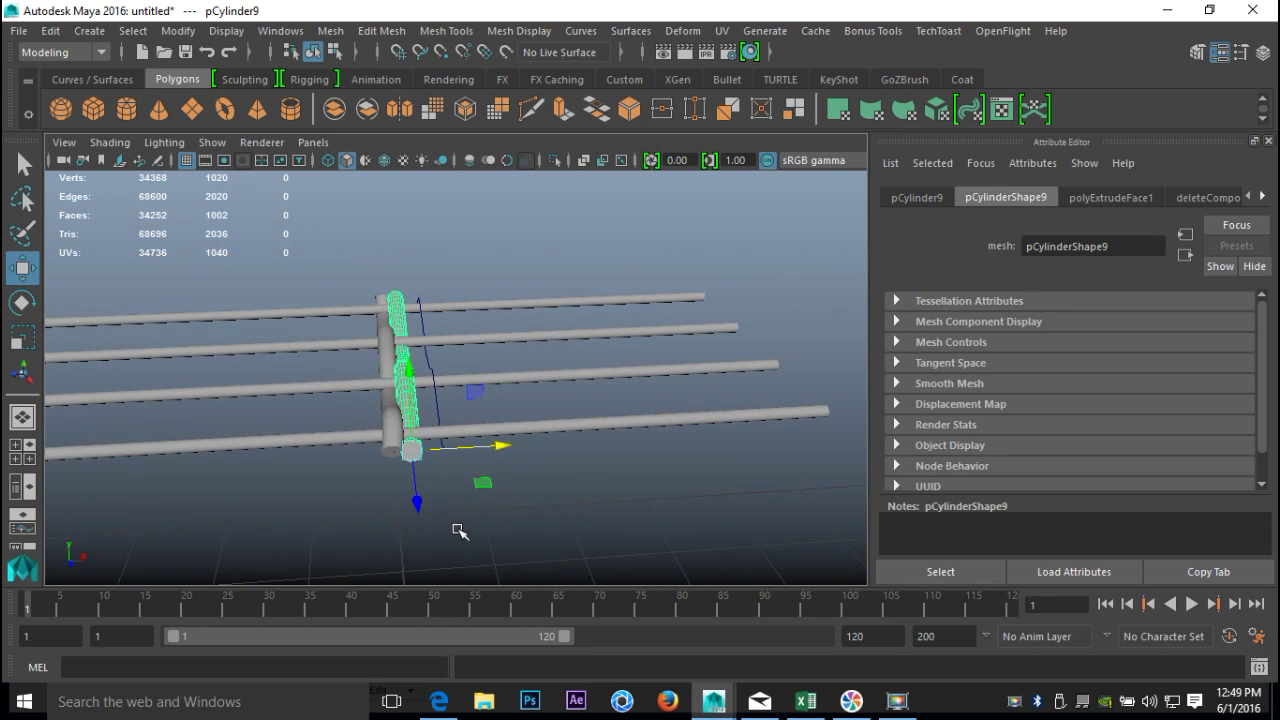
pyautogui.moveTo(451, 538); pyautogui.dragTo(462, 538)
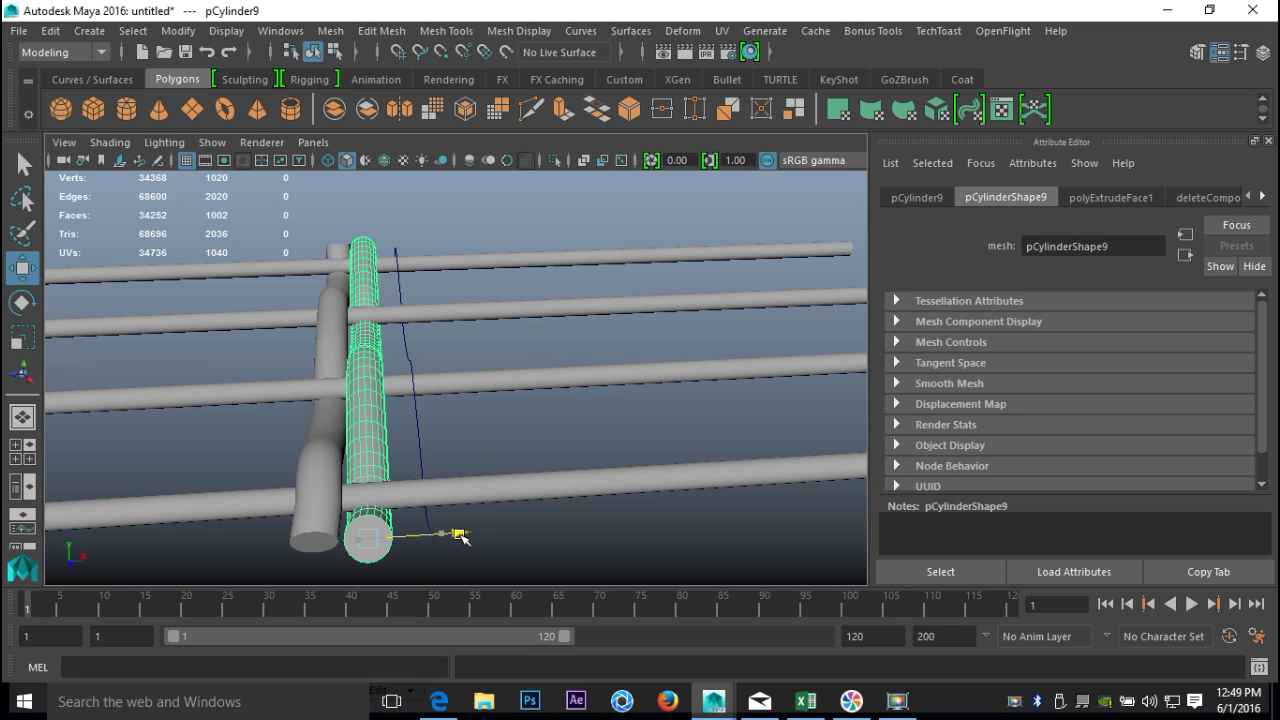
pyautogui.keyDown('shift'); pyautogui.click(307, 531); pyautogui.keyUp('shift')
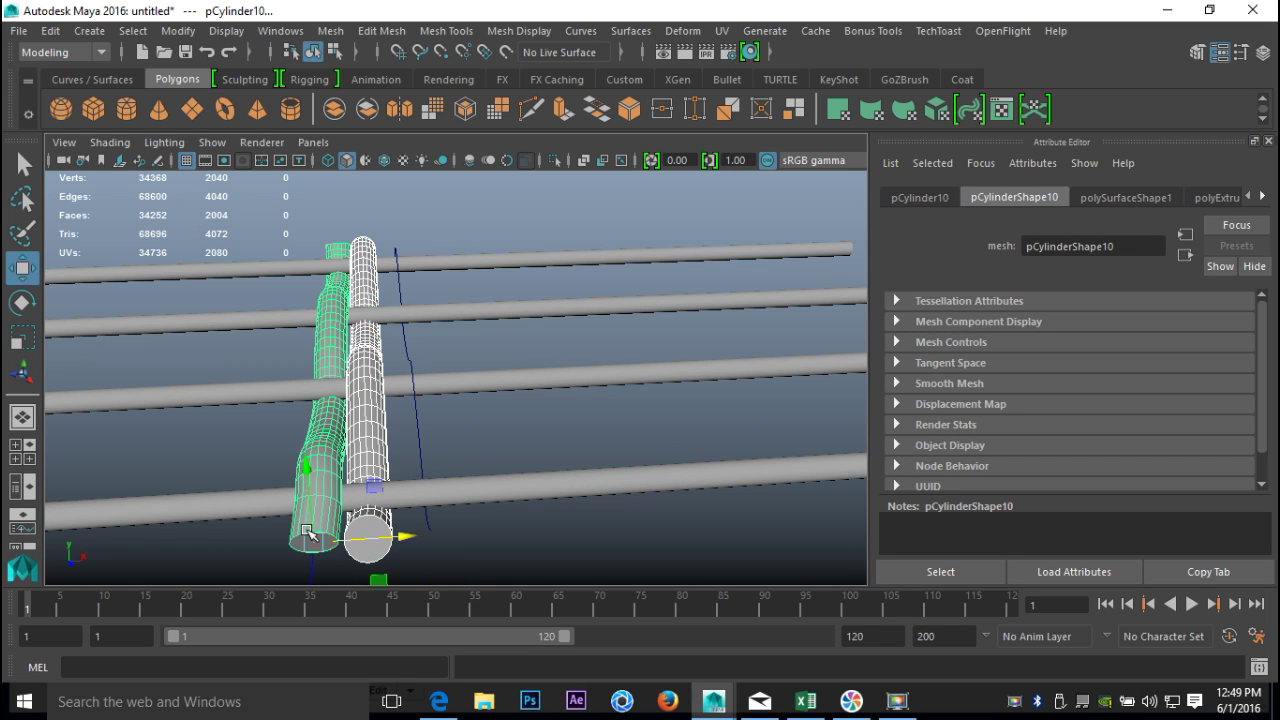
pyautogui.click(62, 32)
pyautogui.moveTo(155, 253)
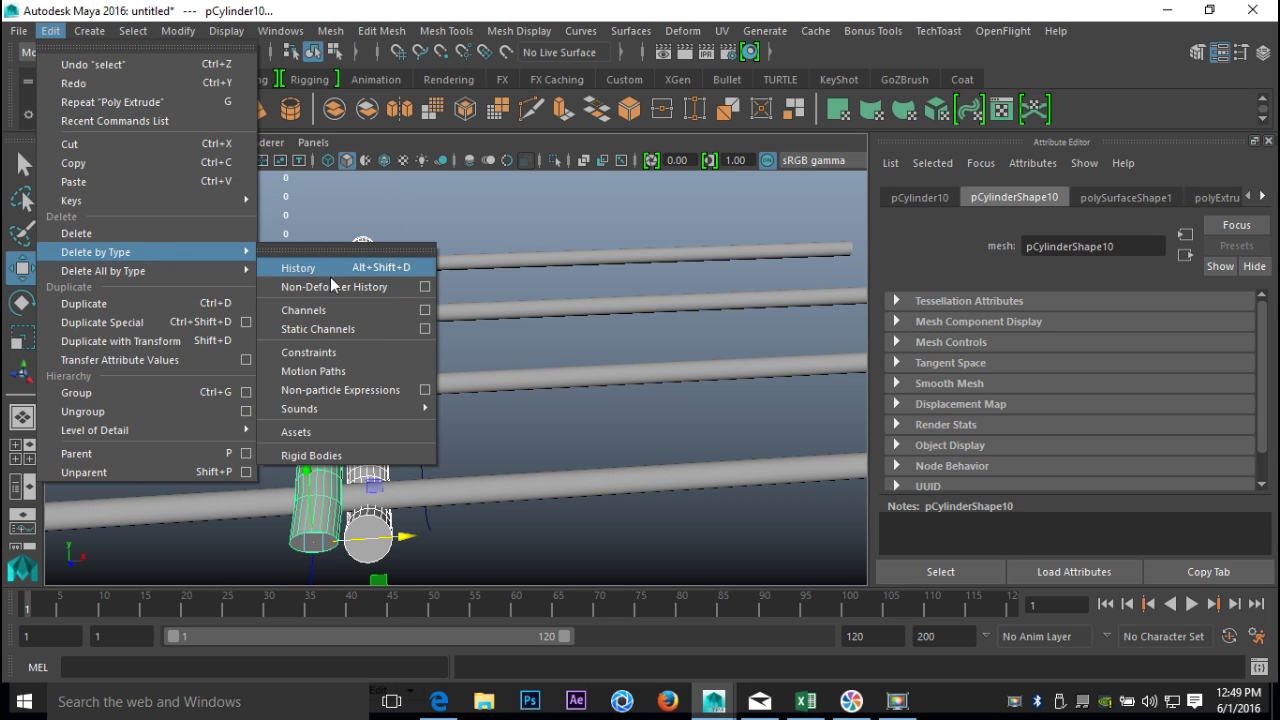
pyautogui.click(322, 269)
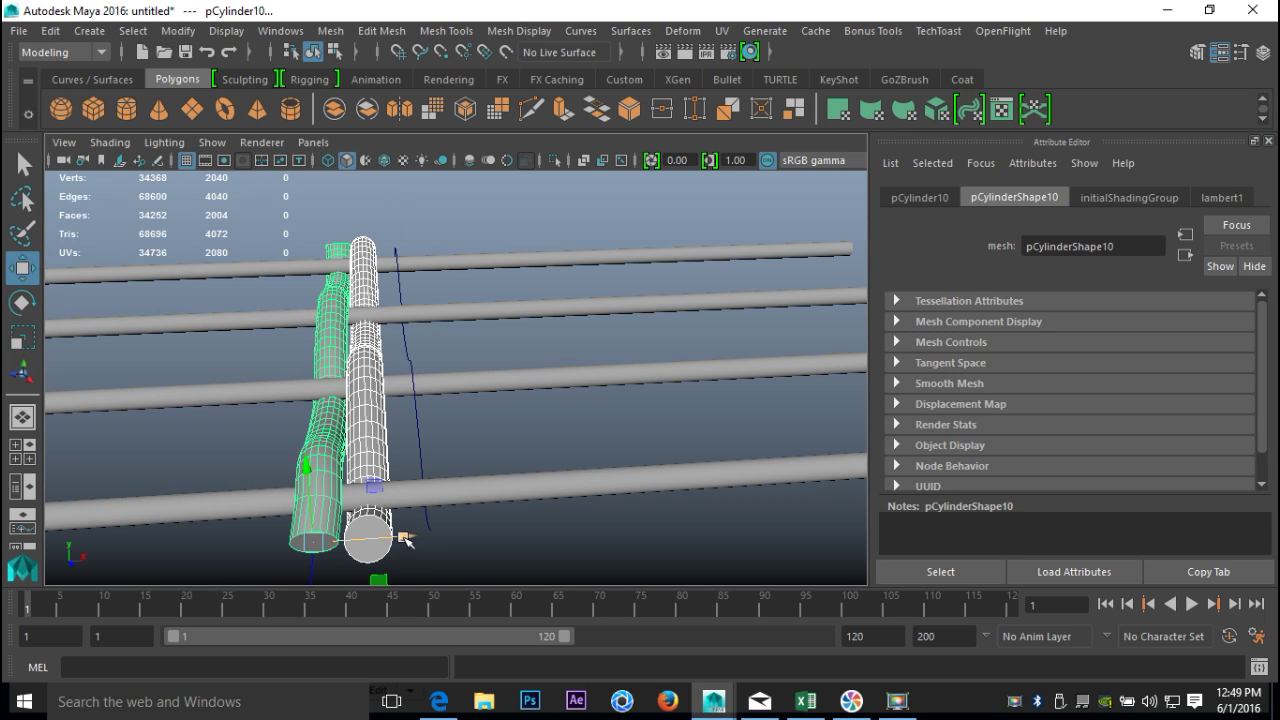
# - Slide the tubes aside and delete the leftover wavy guide curves
pyautogui.moveTo(404, 535); pyautogui.dragTo(222, 549)
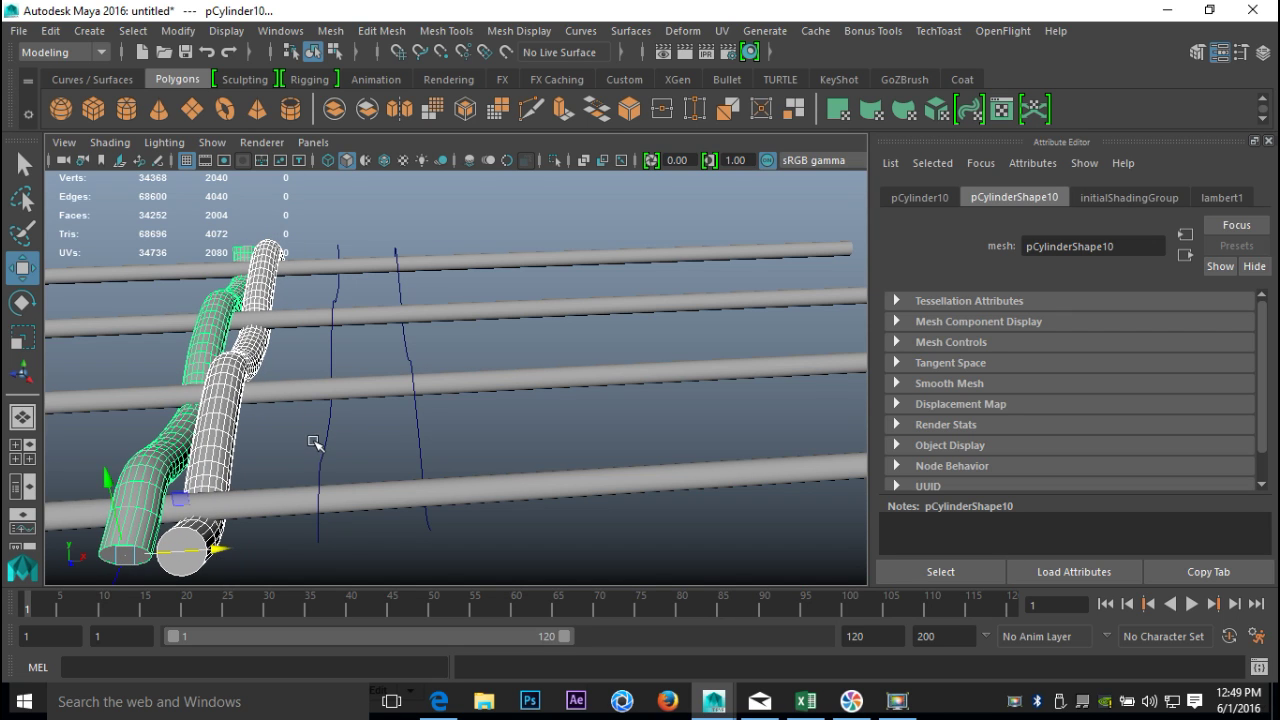
pyautogui.moveTo(398, 433); pyautogui.dragTo(498, 438)
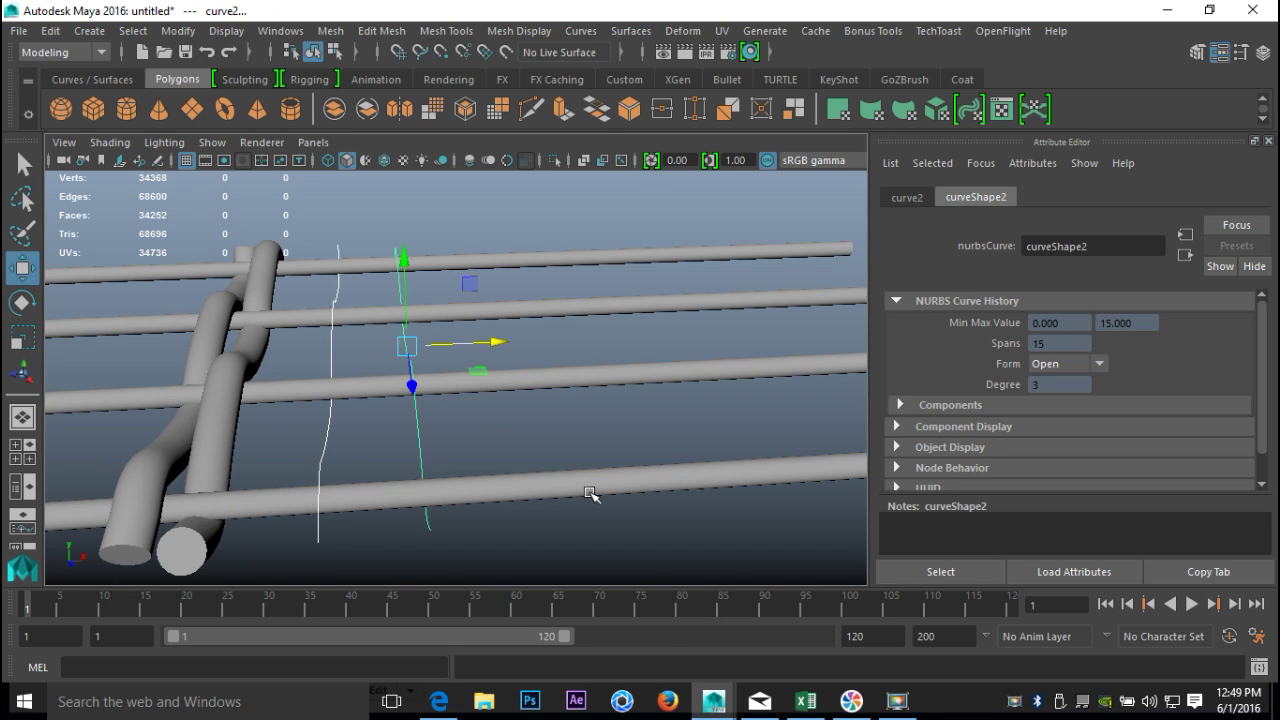
pyautogui.press('Delete')
pyautogui.scroll(-3, 477, 417)
pyautogui.keyDown('alt'); pyautogui.moveTo(477, 417); pyautogui.dragTo(567, 555); pyautogui.keyUp('alt')
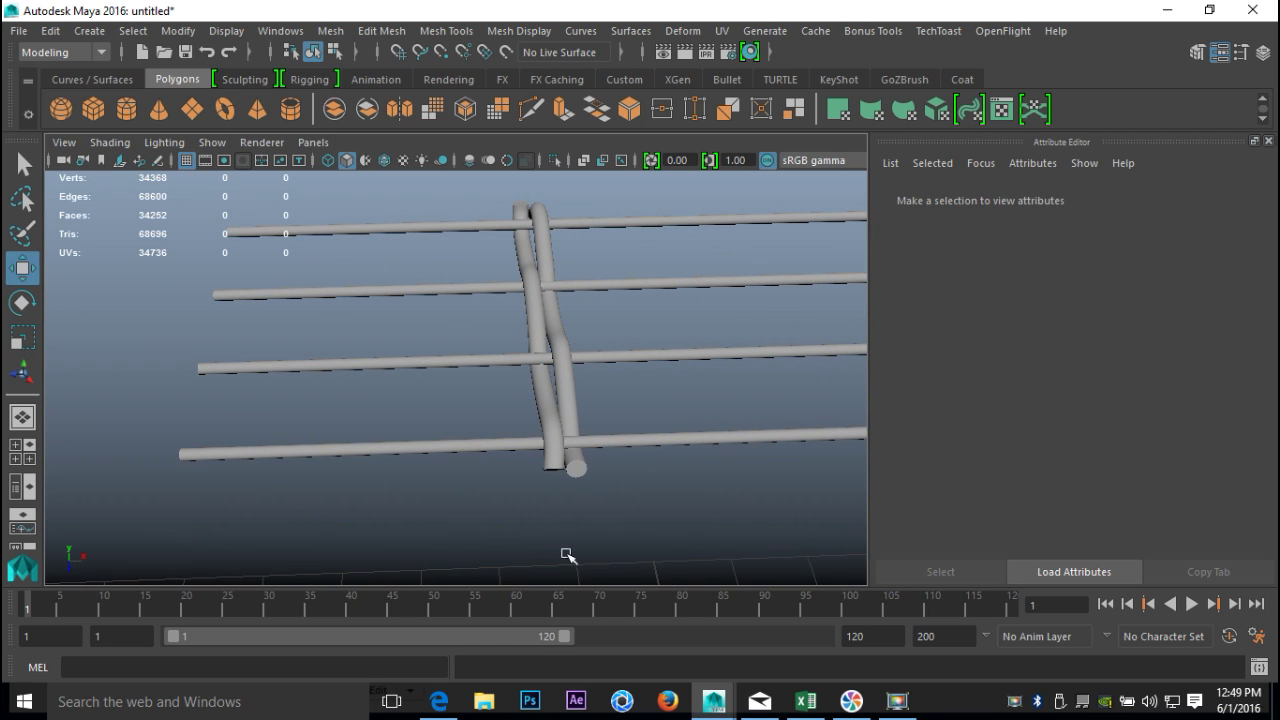
# - Move both strands to the rods' left end and duplicate the pair beside them
pyautogui.click(548, 425)
pyautogui.keyDown('shift'); pyautogui.click(569, 385); pyautogui.keyUp('shift')
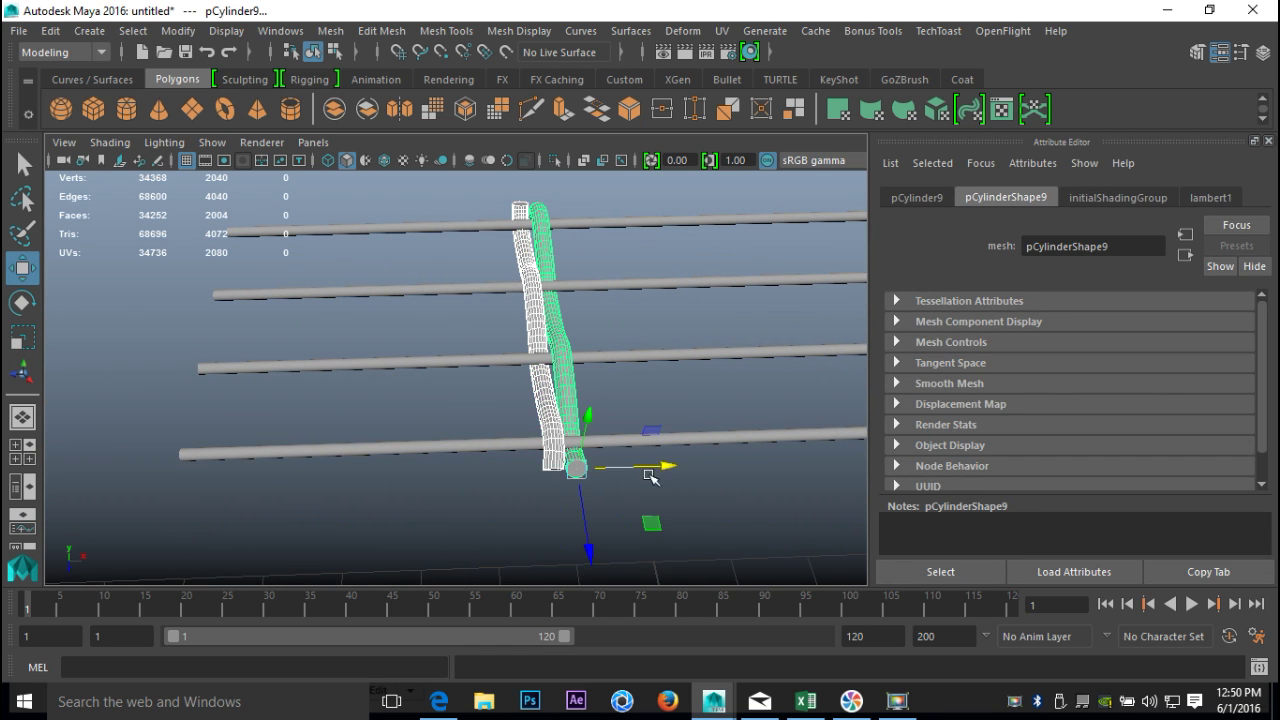
pyautogui.moveTo(668, 467); pyautogui.dragTo(312, 475)
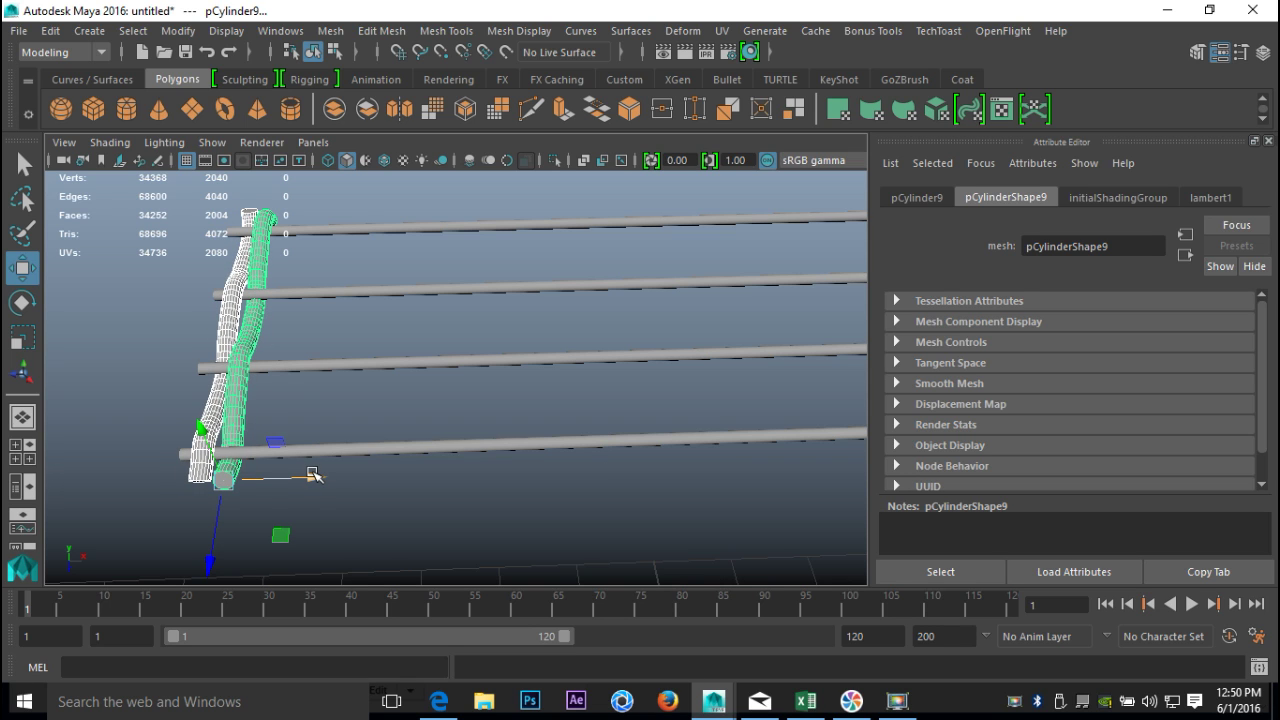
pyautogui.hotkey('ctrl', 'd')
pyautogui.moveTo(316, 480); pyautogui.dragTo(368, 490)
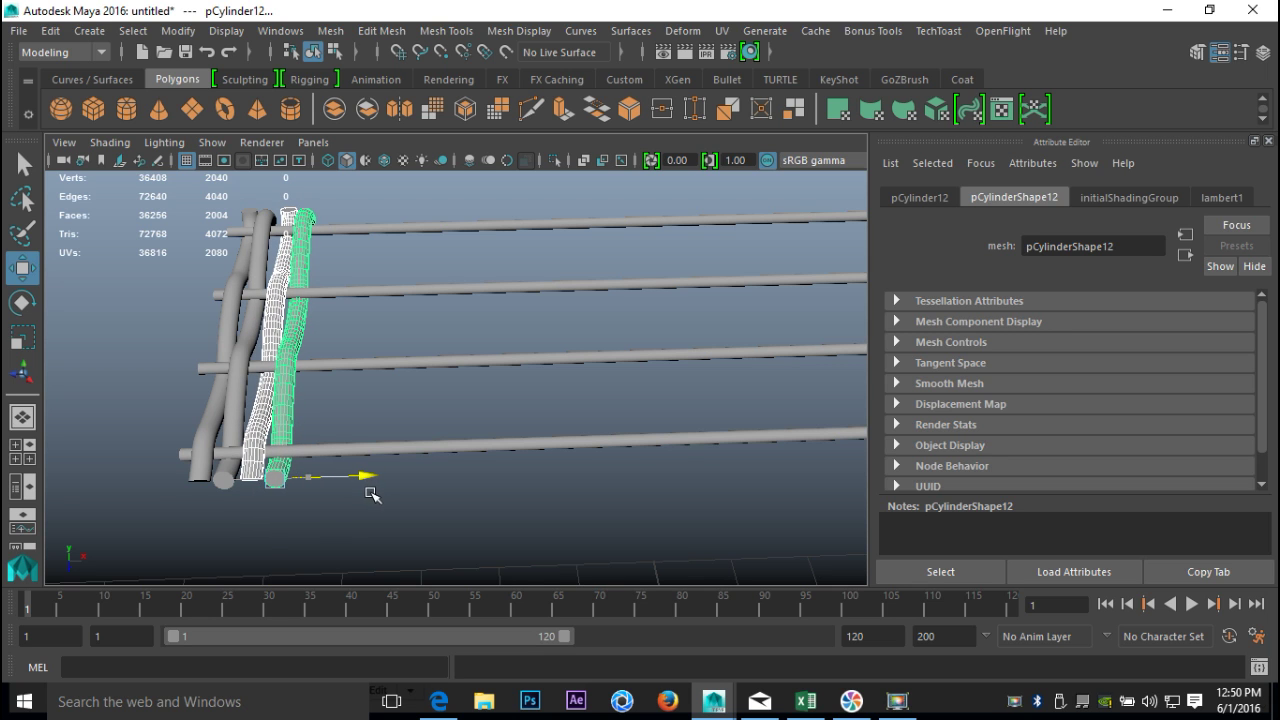
# - In an enlarged front view, offset the copied strands to tighten their spacing
pyautogui.click(31, 445)
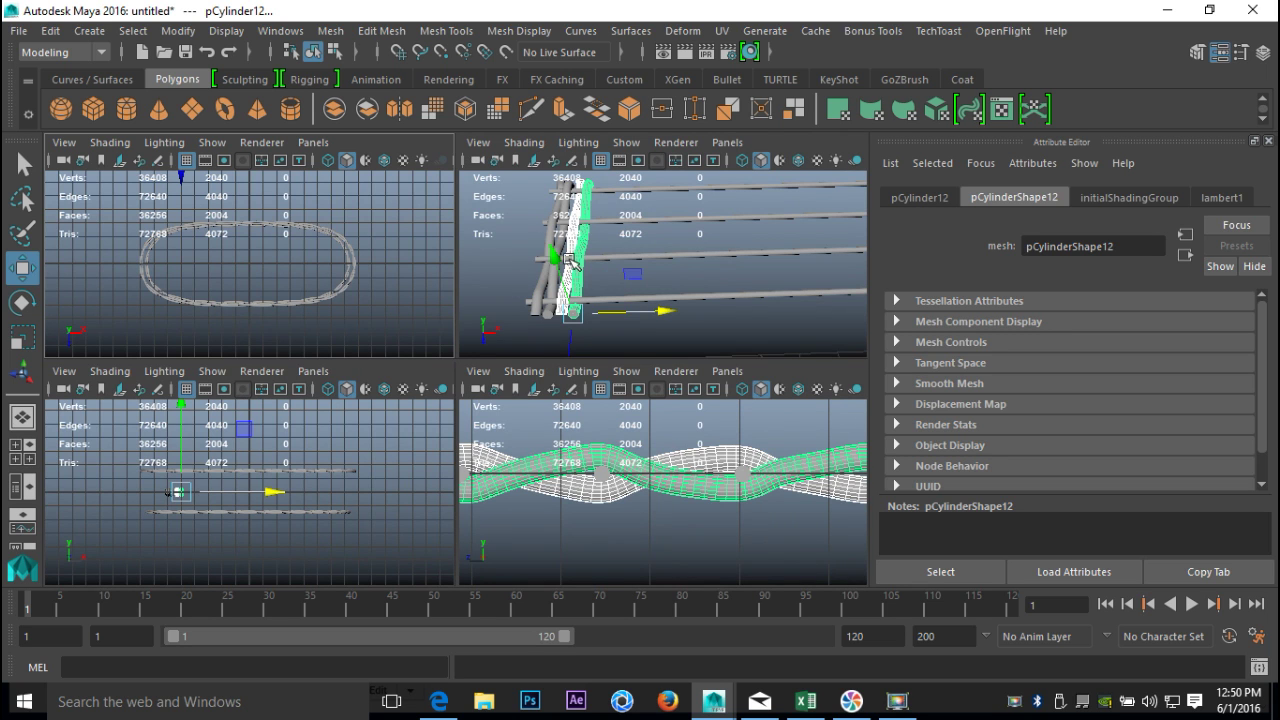
pyautogui.press('space')
pyautogui.moveTo(347, 307); pyautogui.dragTo(353, 447)
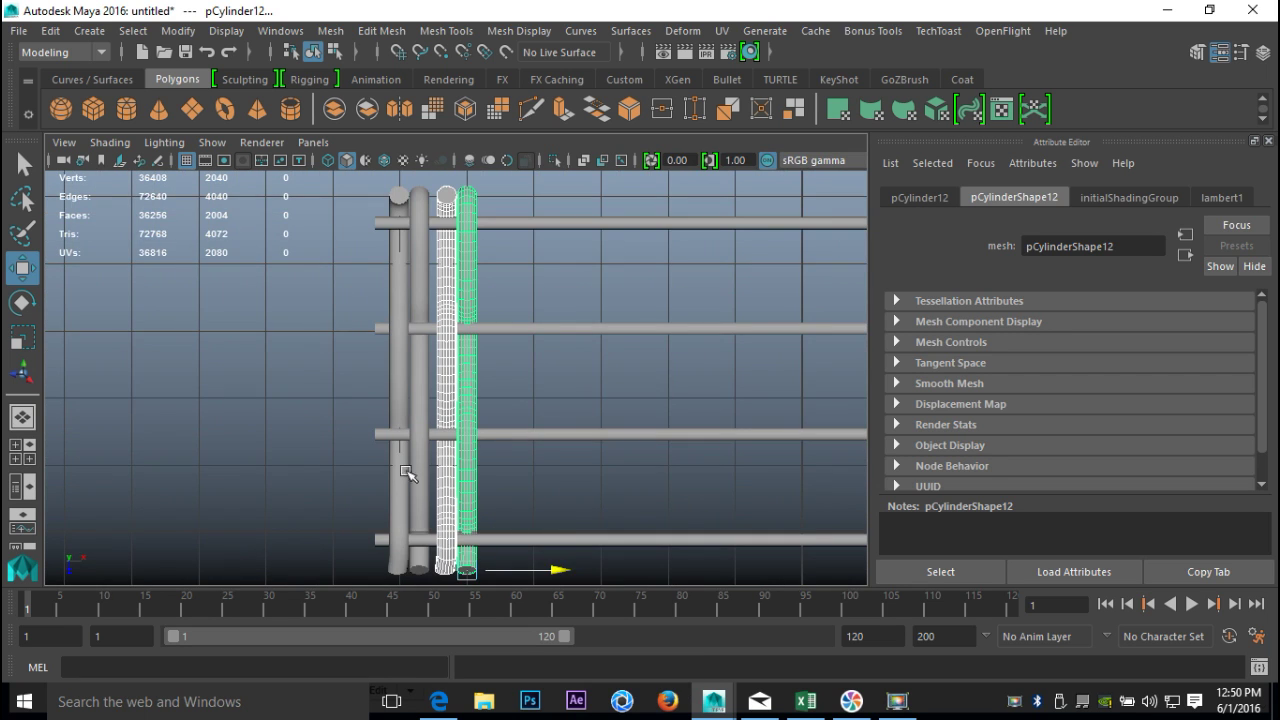
pyautogui.moveTo(565, 575); pyautogui.dragTo(560, 577)
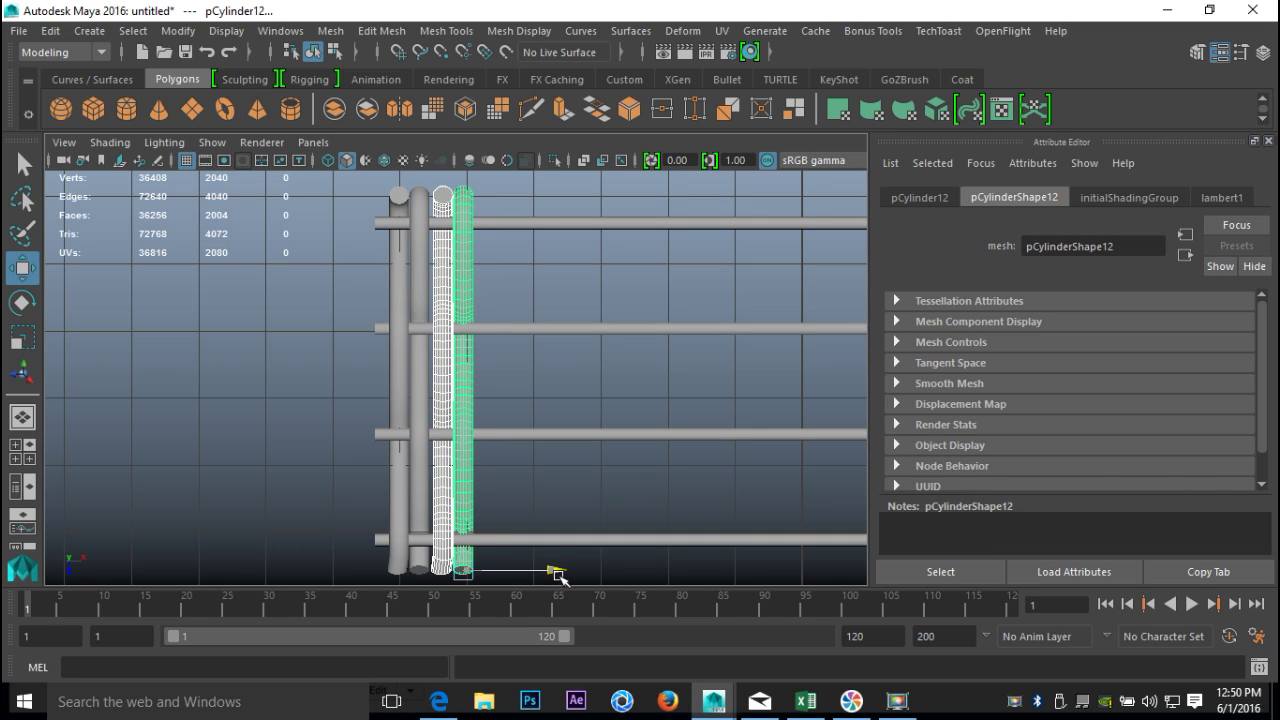
pyautogui.moveTo(558, 575); pyautogui.dragTo(558, 576)
# - Repeat the duplicate with Shift+D three times to fill the rods, then return to perspective
pyautogui.scroll(-3, 195, 474)
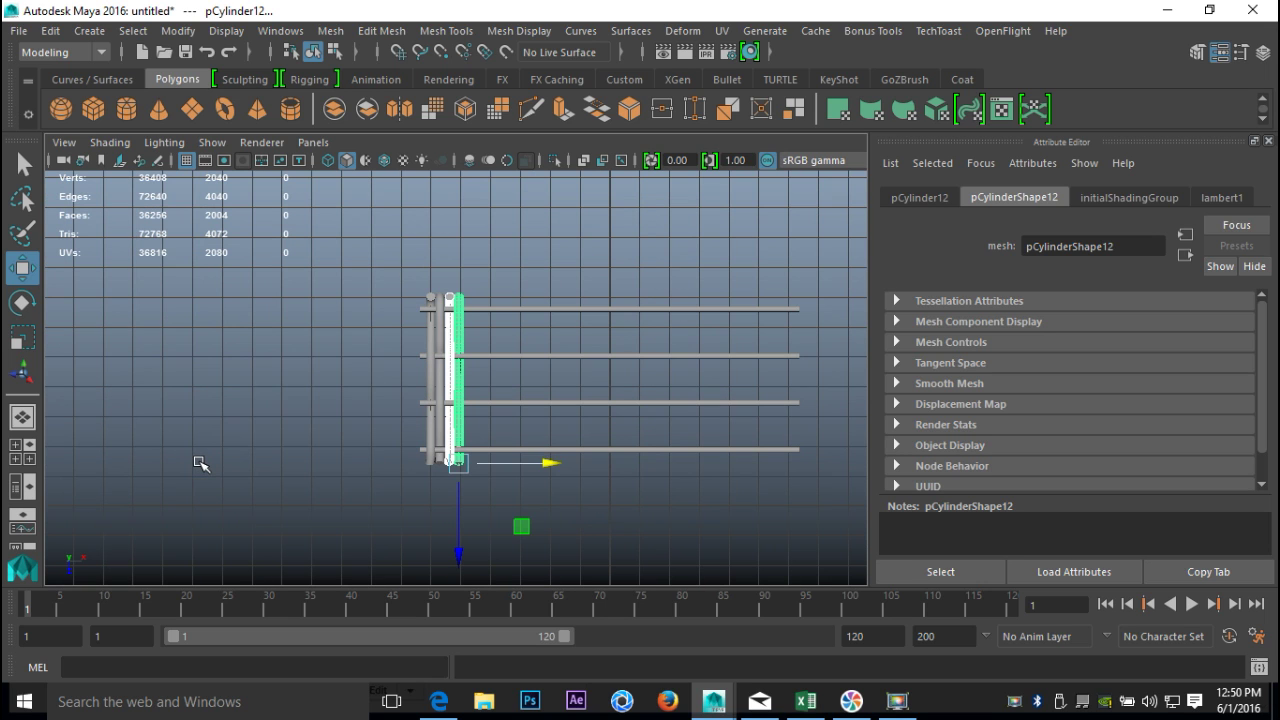
pyautogui.hotkey('shift', 'd')
pyautogui.hotkey('shift', 'd')
pyautogui.hotkey('shift', 'd')
pyautogui.hotkey('shift', 'd')
pyautogui.hotkey('shift', 'd')
pyautogui.hotkey('shift', 'd')
pyautogui.hotkey('shift', 'd')
pyautogui.hotkey('shift', 'd')
pyautogui.hotkey('shift', 'd')
pyautogui.hotkey('shift', 'd')
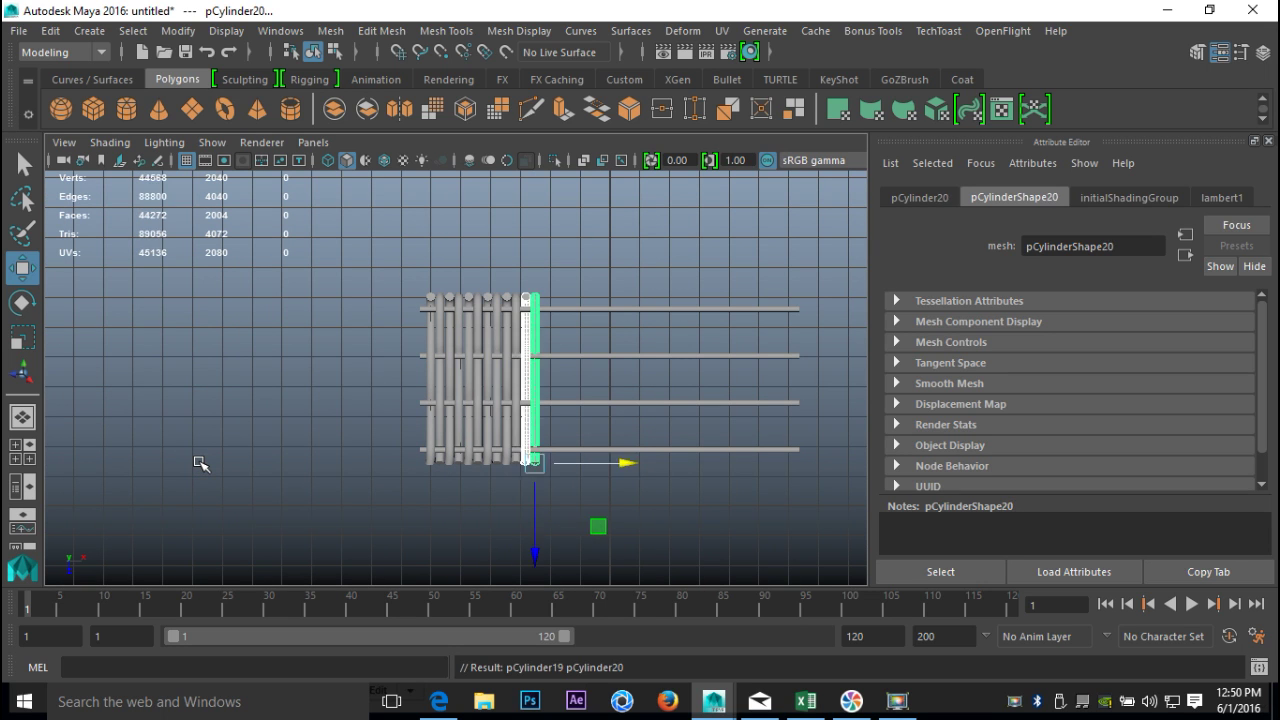
pyautogui.hotkey('shift', 'd')
pyautogui.hotkey('shift', 'd')
pyautogui.hotkey('shift', 'd')
pyautogui.hotkey('shift', 'd')
pyautogui.hotkey('shift', 'd')
pyautogui.hotkey('shift', 'd')
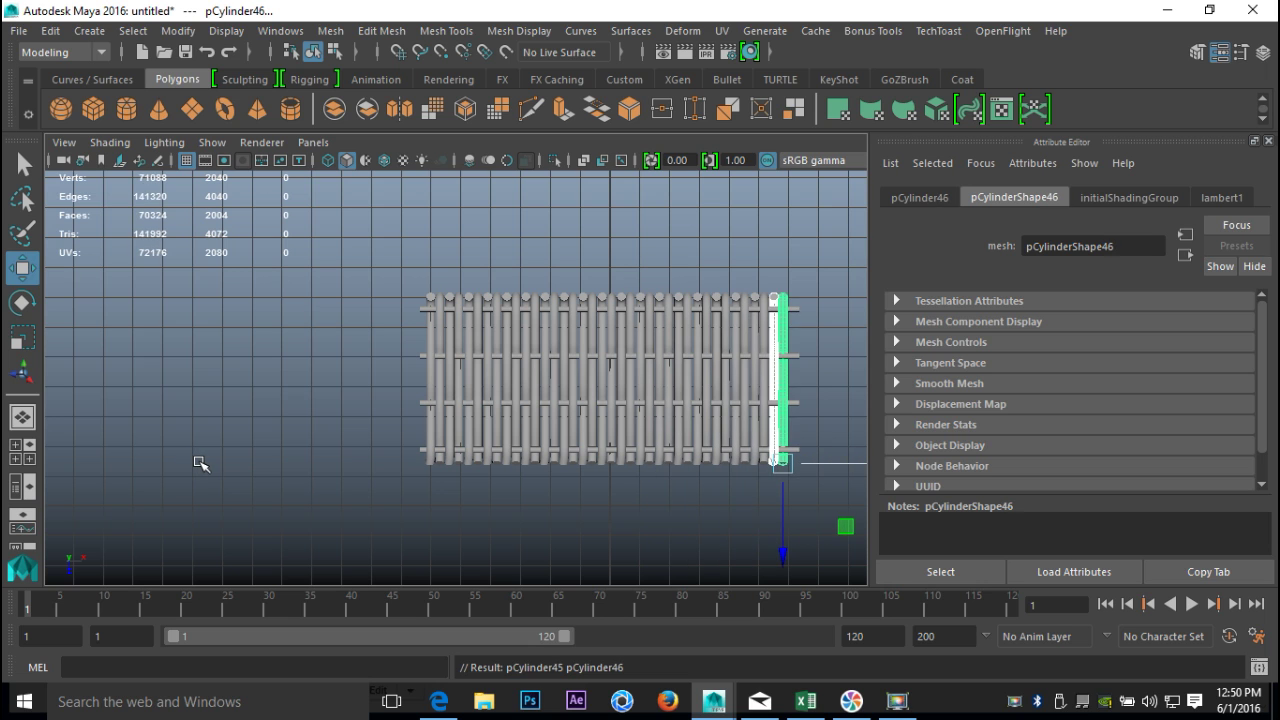
pyautogui.hotkey('shift', 'd')
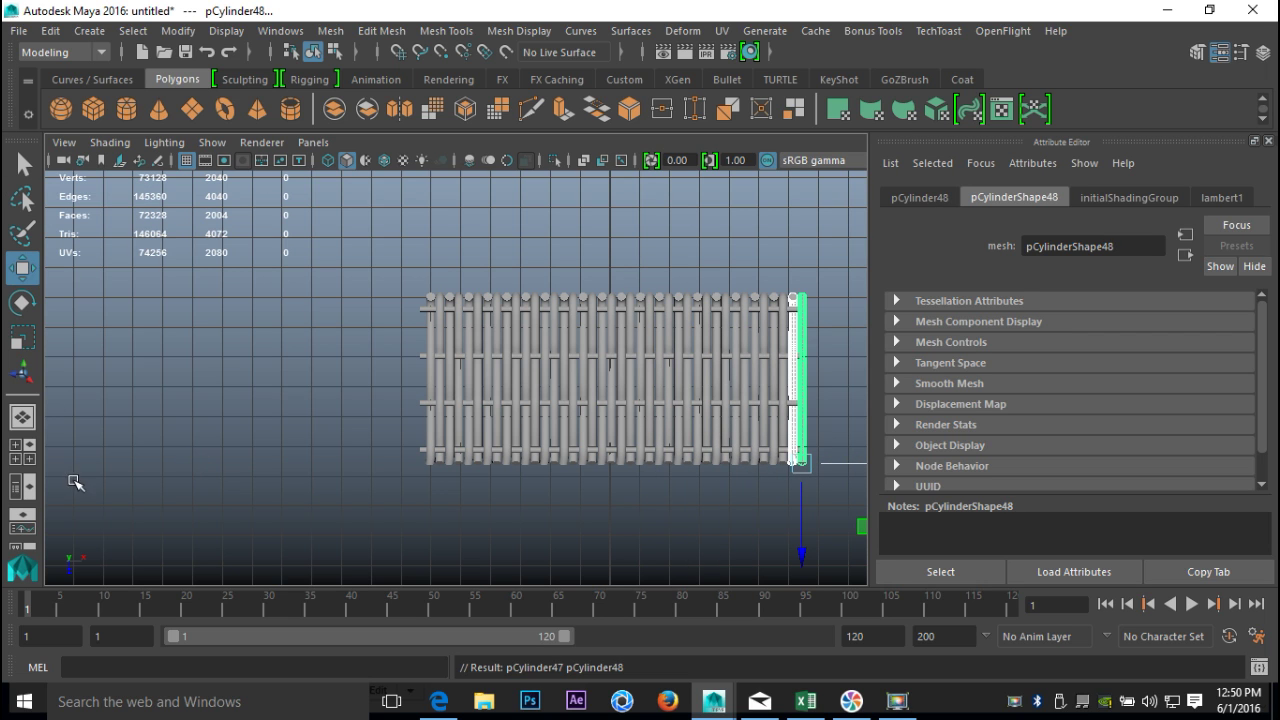
pyautogui.press('space')
pyautogui.press('space')
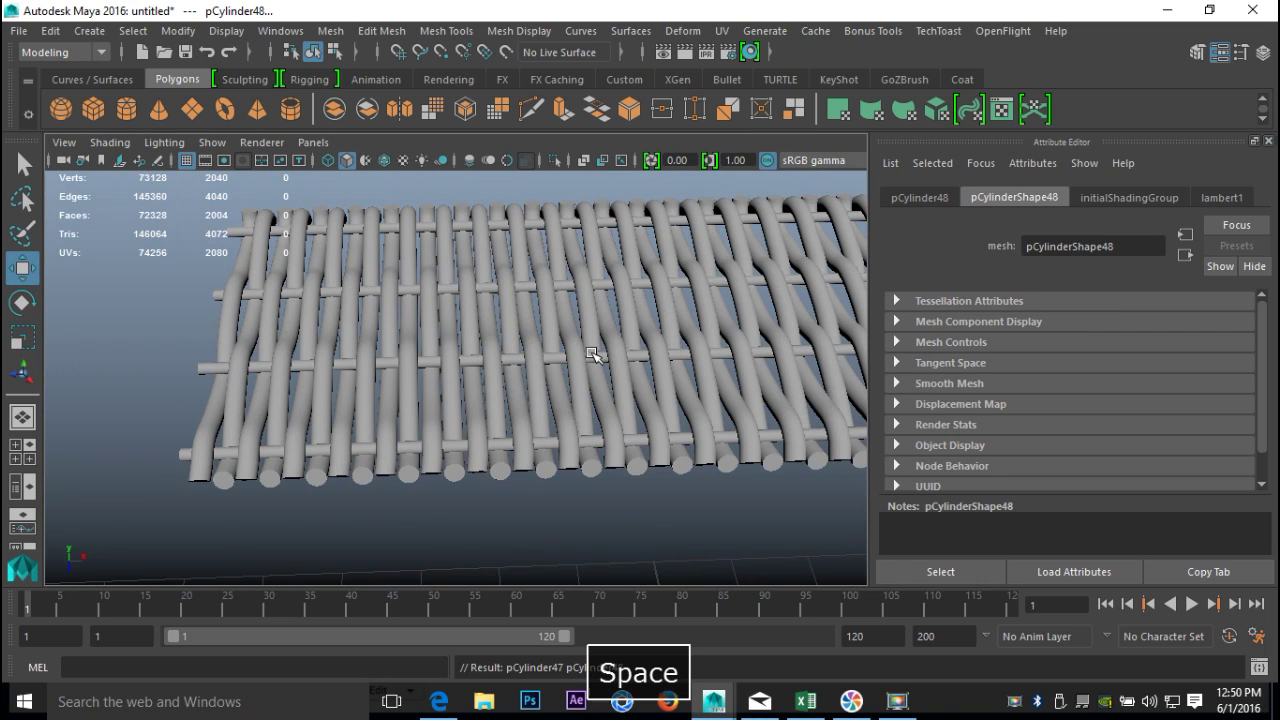
# - Marquee-select all strands and rods, combine them into pCylinder49 and centre its pivot
pyautogui.keyDown('alt'); pyautogui.moveTo(501, 422); pyautogui.dragTo(557, 404); pyautogui.keyUp('alt')
pyautogui.click(700, 470)
pyautogui.moveTo(557, 190); pyautogui.dragTo(651, 150, button='right')
pyautogui.moveTo(254, 328); pyautogui.dragTo(790, 548)
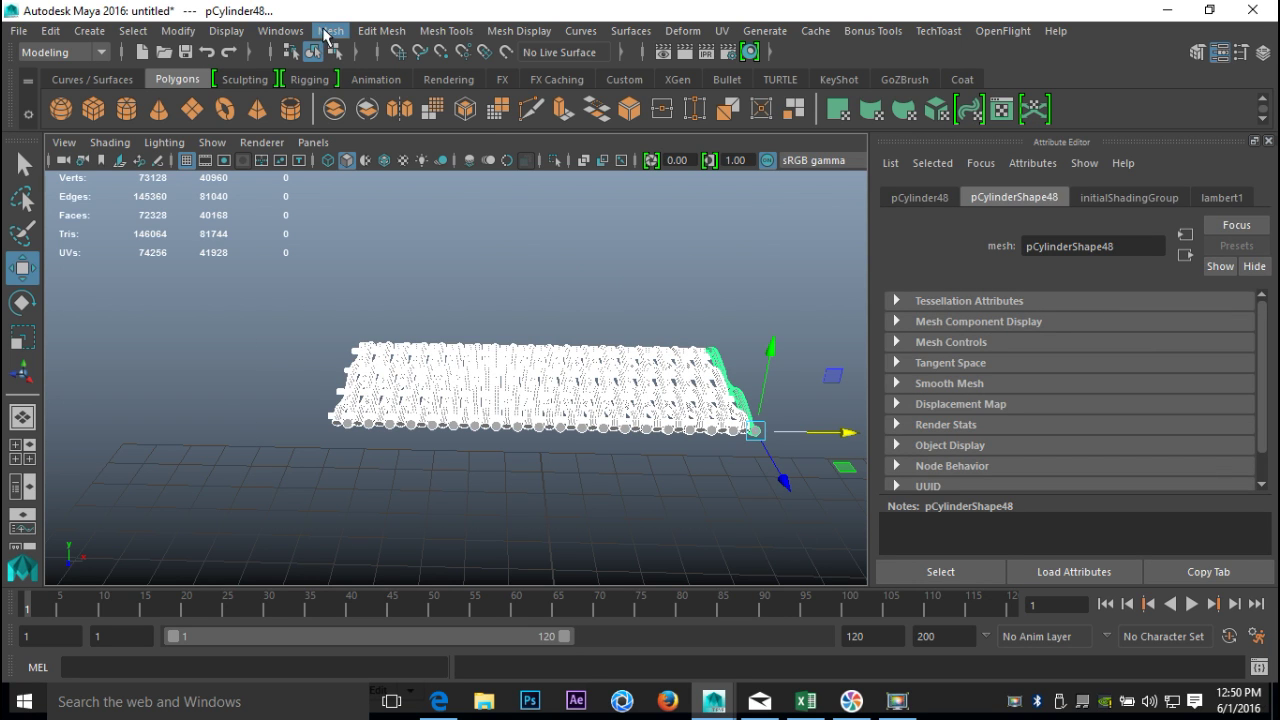
pyautogui.click(331, 31)
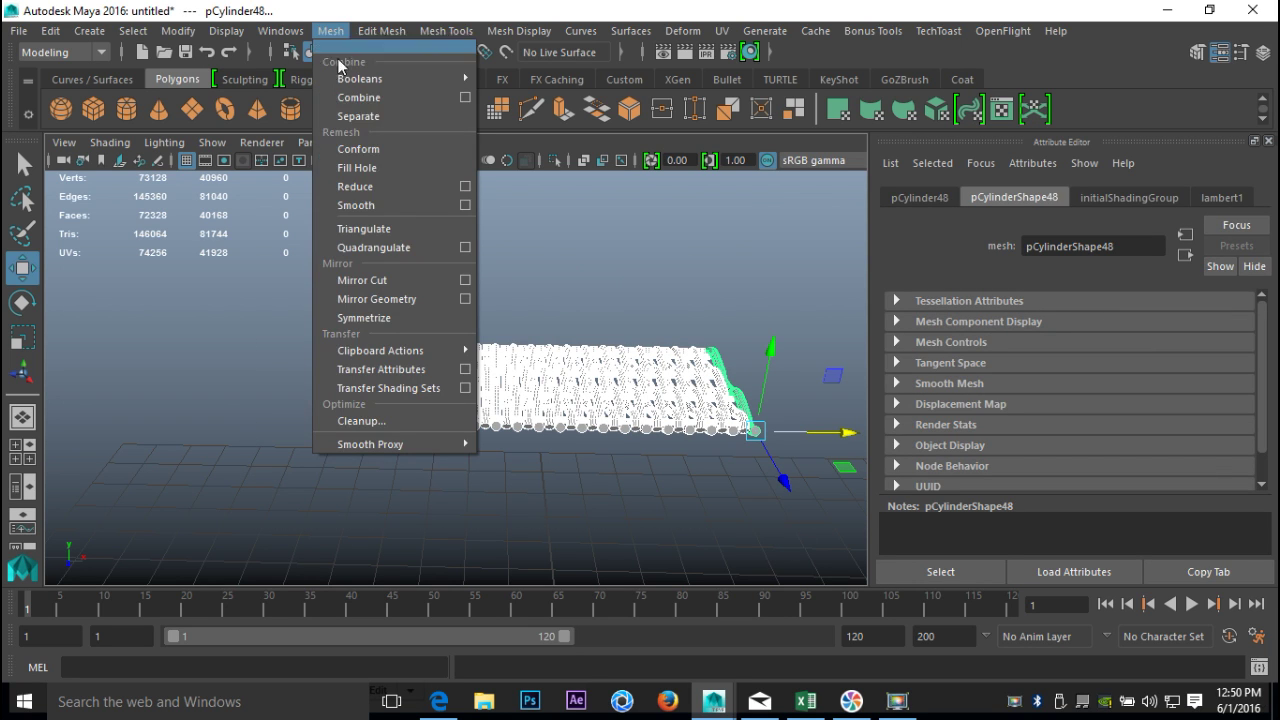
pyautogui.click(378, 97)
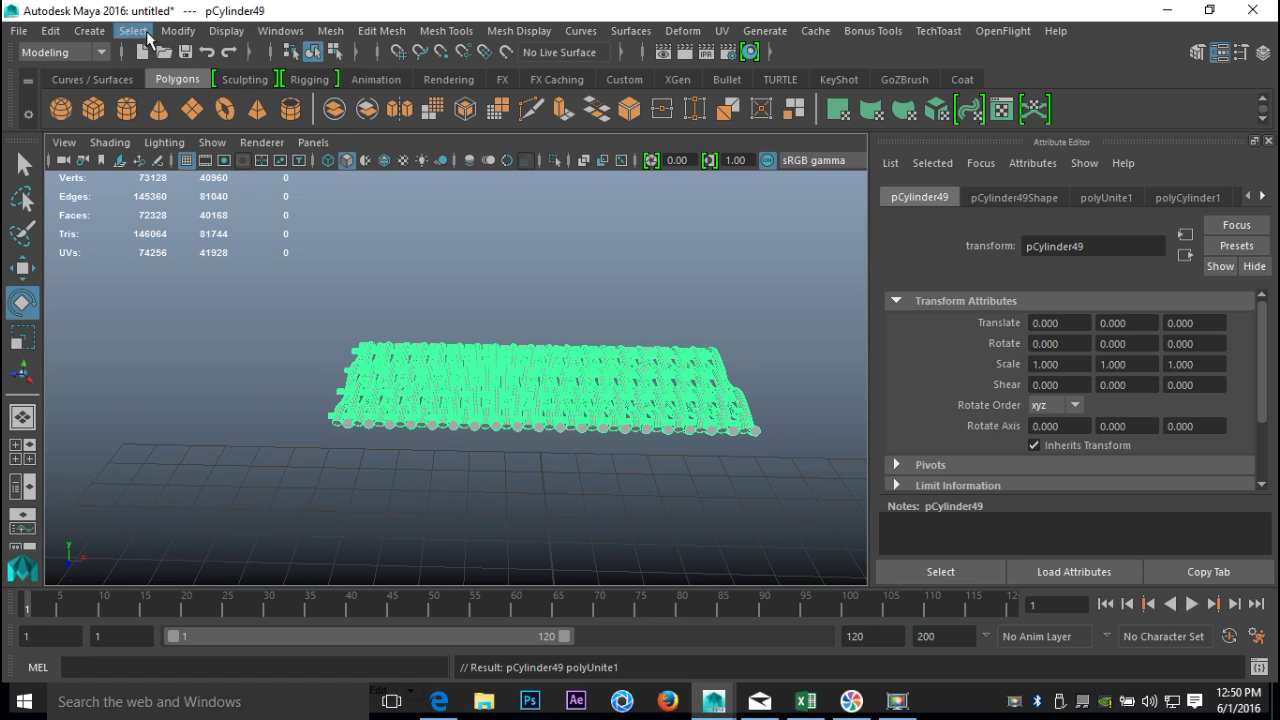
pyautogui.click(179, 32)
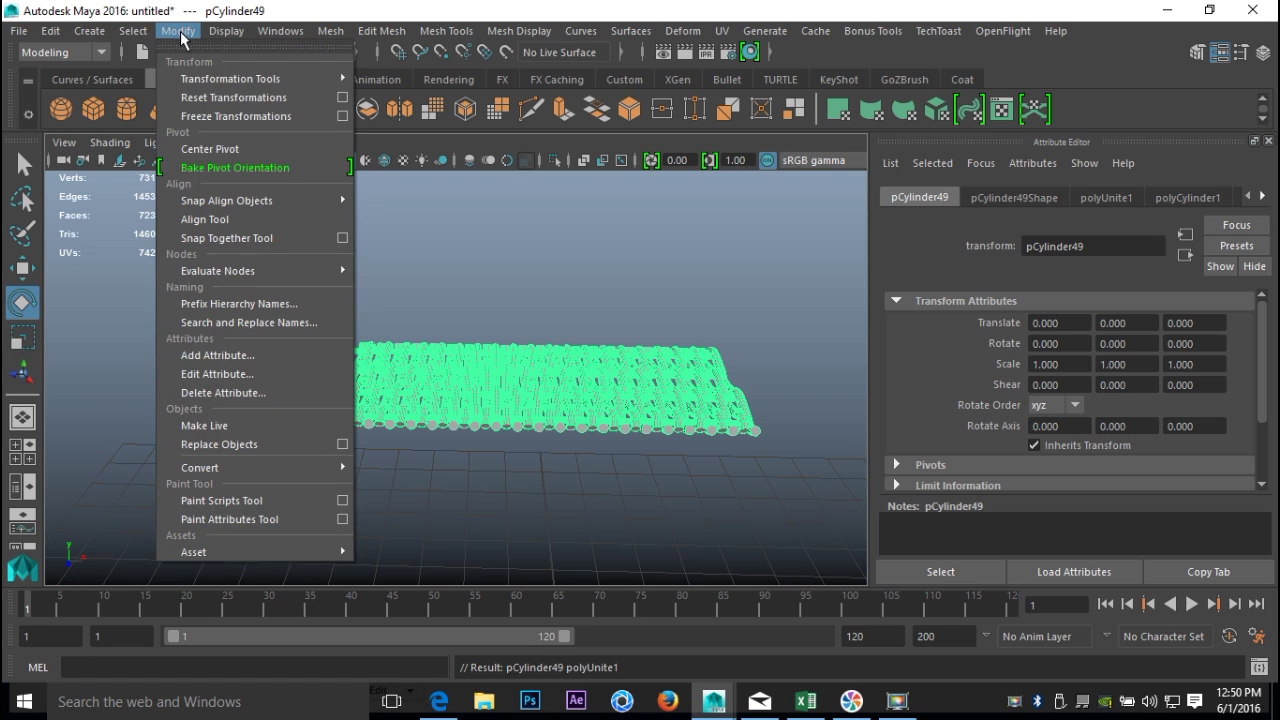
pyautogui.click(243, 150)
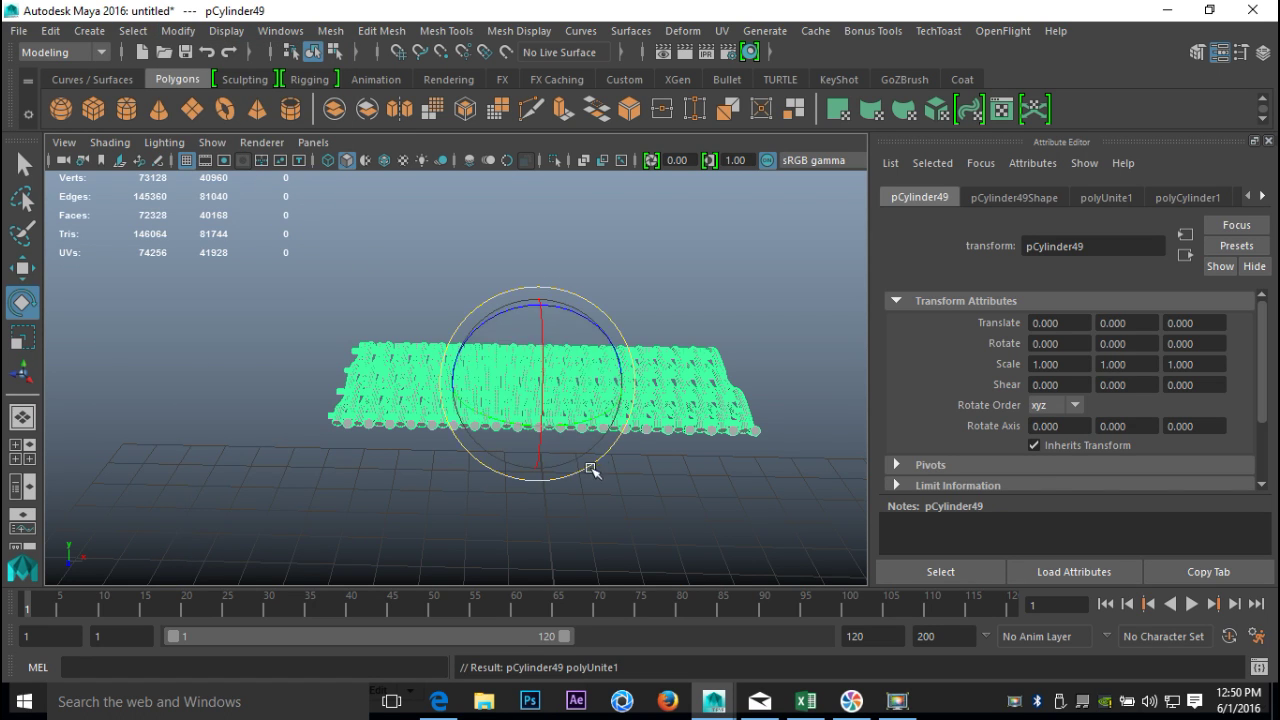
# - Rotate the panel about 91° around X, try a move and Z turn, and undo the turn
pyautogui.keyDown('alt'); pyautogui.moveTo(529, 457); pyautogui.dragTo(548, 405); pyautogui.keyUp('alt')
pyautogui.moveTo(491, 314); pyautogui.dragTo(641, 477)
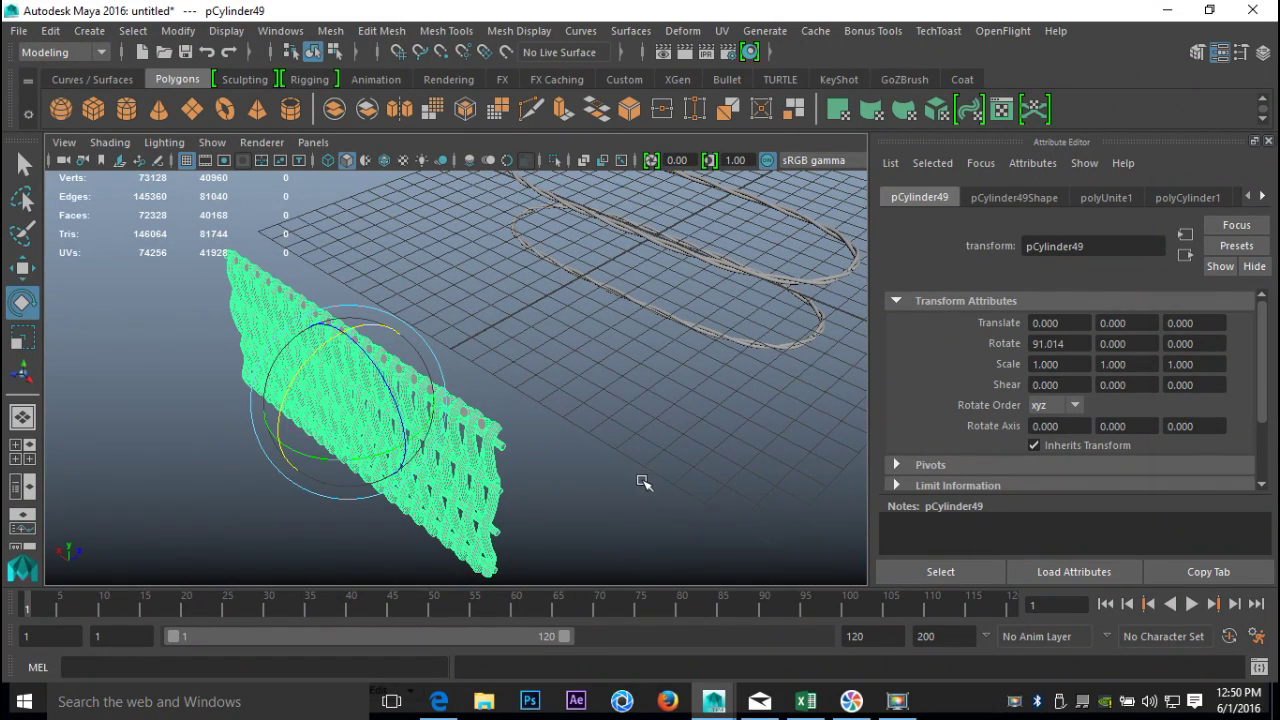
pyautogui.press('w')
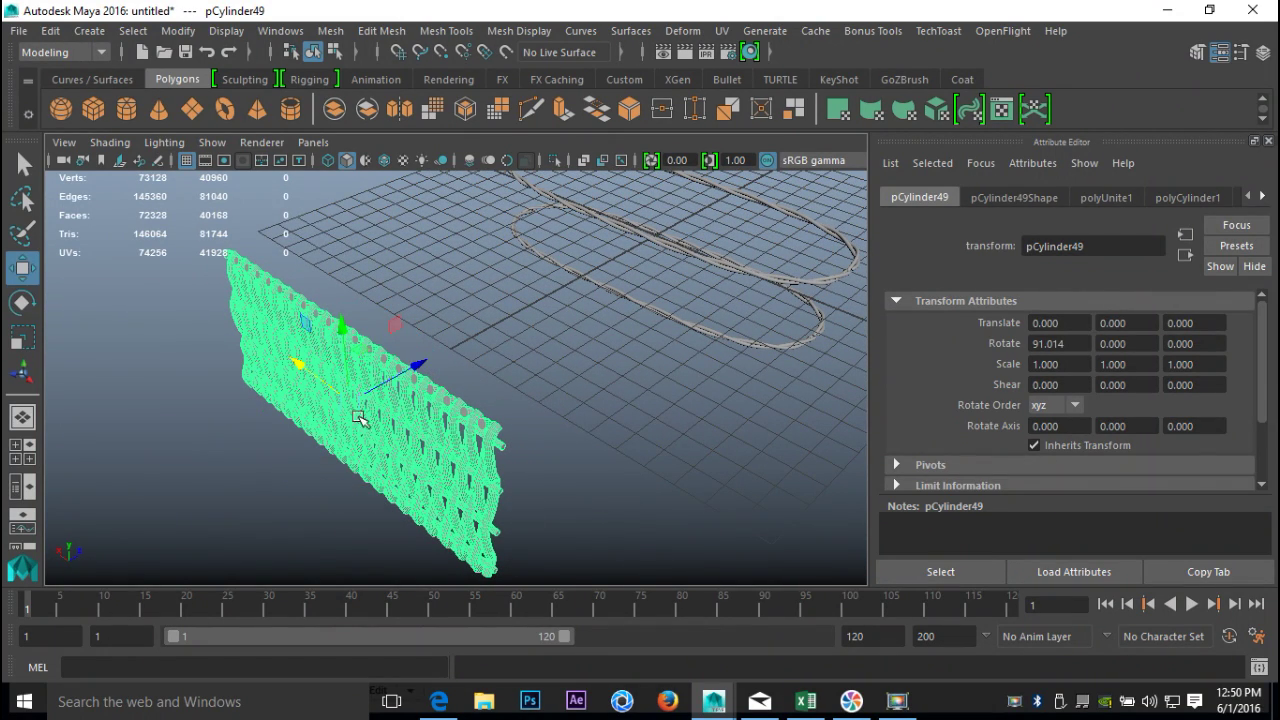
pyautogui.moveTo(432, 363); pyautogui.dragTo(484, 360)
pyautogui.press('e')
pyautogui.moveTo(330, 314); pyautogui.dragTo(400, 436)
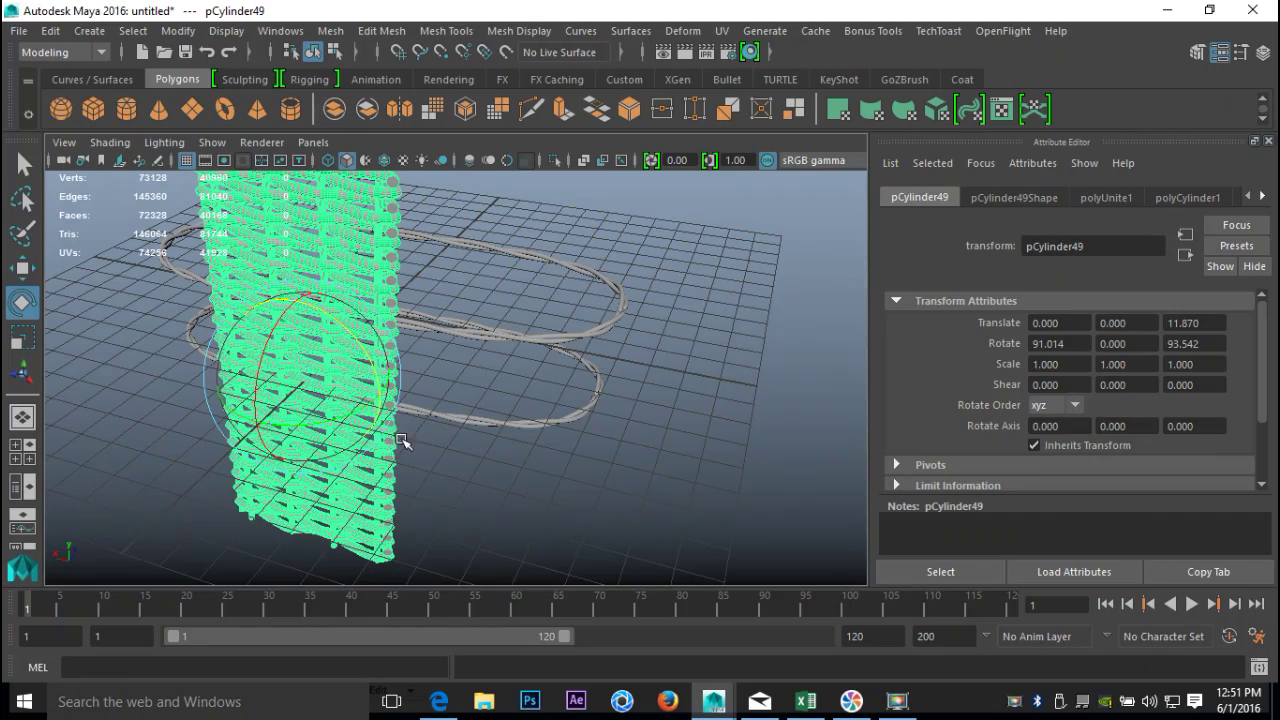
pyautogui.keyDown('alt'); pyautogui.moveTo(560, 441); pyautogui.dragTo(582, 380); pyautogui.keyUp('alt')
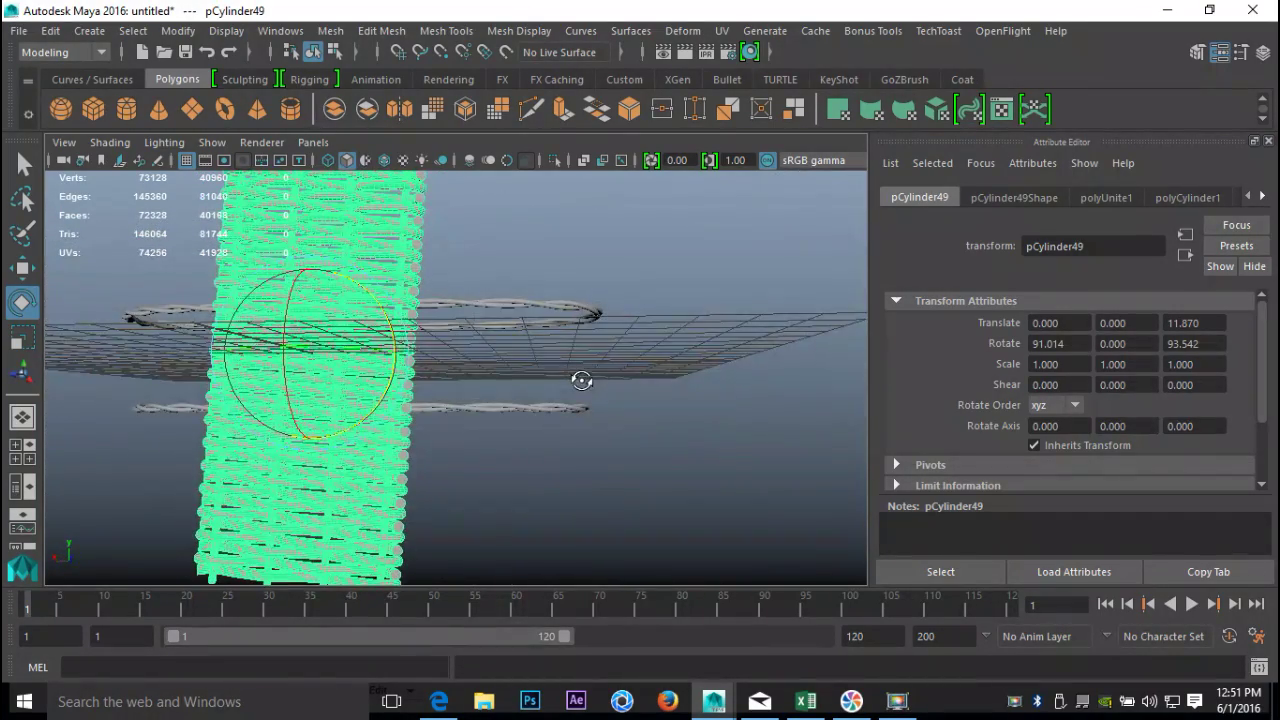
pyautogui.hotkey('ctrl', 'z')
pyautogui.hotkey('ctrl', 'z')
# - Orbit around the upright woven panel to inspect it from above, obliquely and side-on
pyautogui.keyDown('alt'); pyautogui.moveTo(571, 380); pyautogui.dragTo(290, 385); pyautogui.keyUp('alt')
pyautogui.scroll(3, 567, 457)
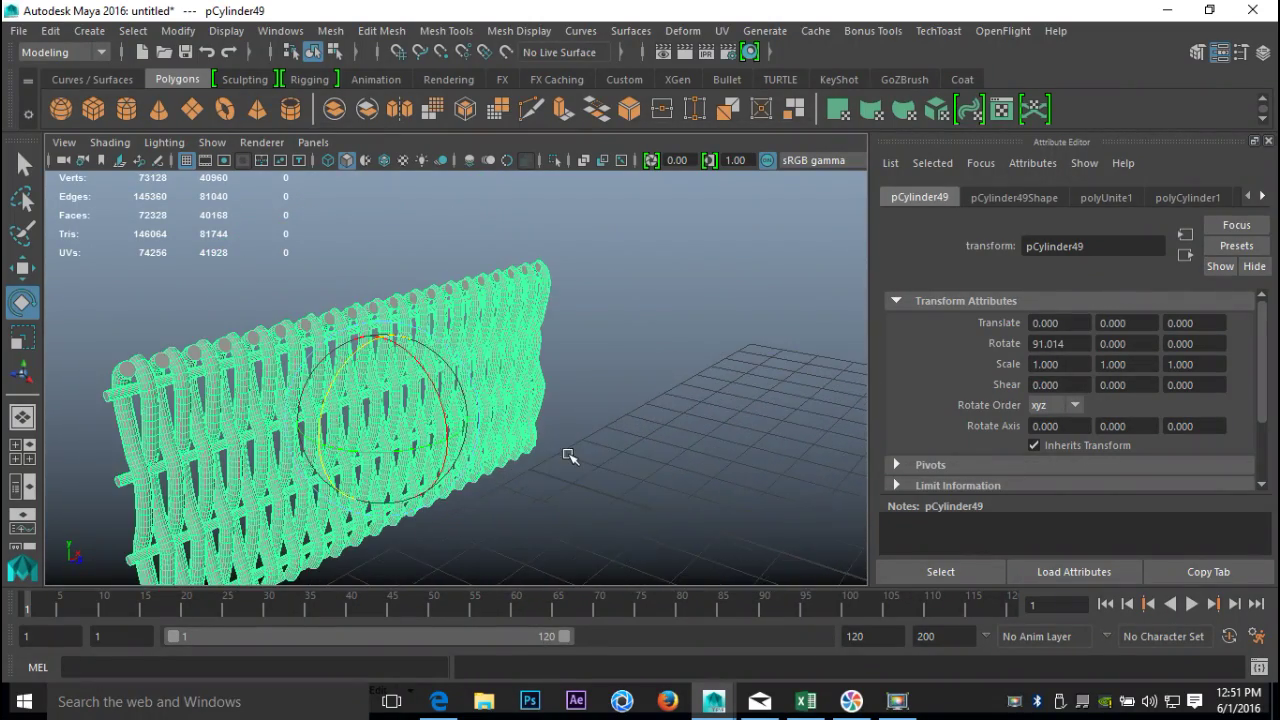
pyautogui.keyDown('alt'); pyautogui.moveTo(497, 484); pyautogui.dragTo(609, 451); pyautogui.keyUp('alt')
pyautogui.keyDown('alt'); pyautogui.moveTo(609, 451); pyautogui.dragTo(600, 477, button='middle'); pyautogui.keyUp('alt')
pyautogui.moveTo(600, 477)
pyautogui.keyDown('alt'); pyautogui.mouseDown()
pyautogui.moveTo(509, 457)
pyautogui.moveTo(651, 418)
pyautogui.moveTo(706, 449)
pyautogui.moveTo(609, 491)
pyautogui.mouseUp(); pyautogui.keyUp('alt')
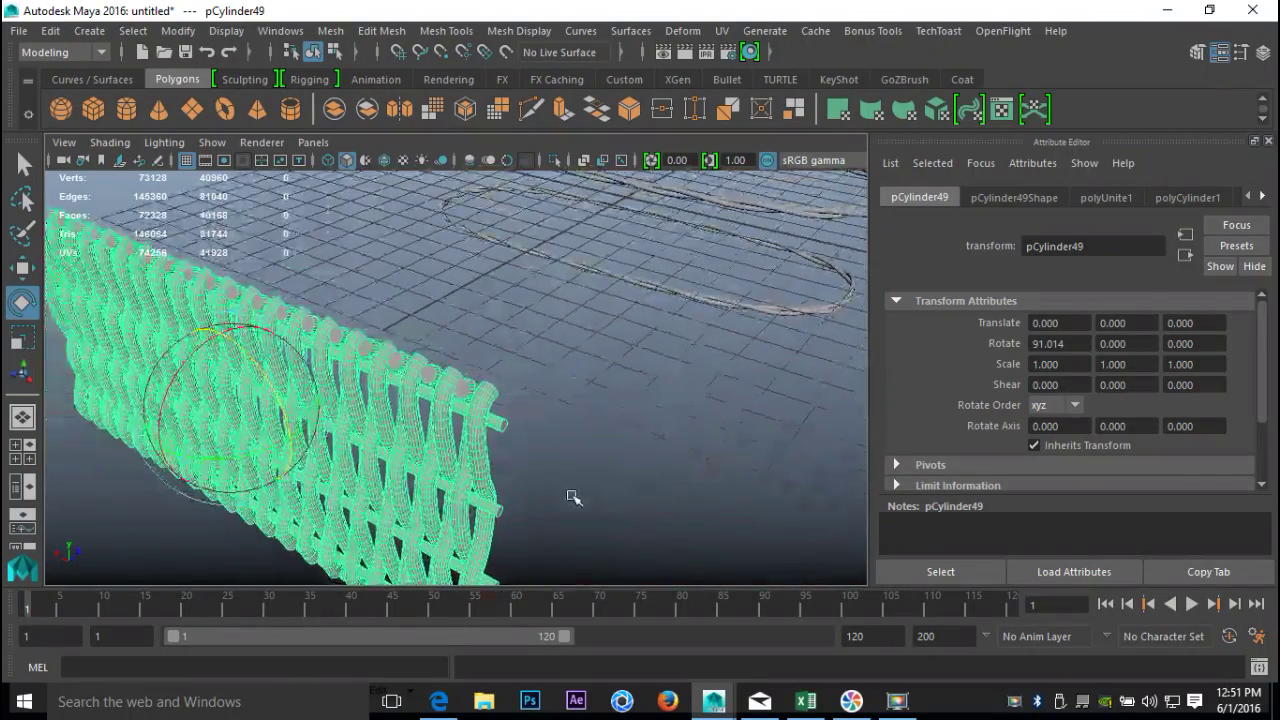
pyautogui.keyDown('alt'); pyautogui.moveTo(526, 489); pyautogui.dragTo(622, 431); pyautogui.keyUp('alt')
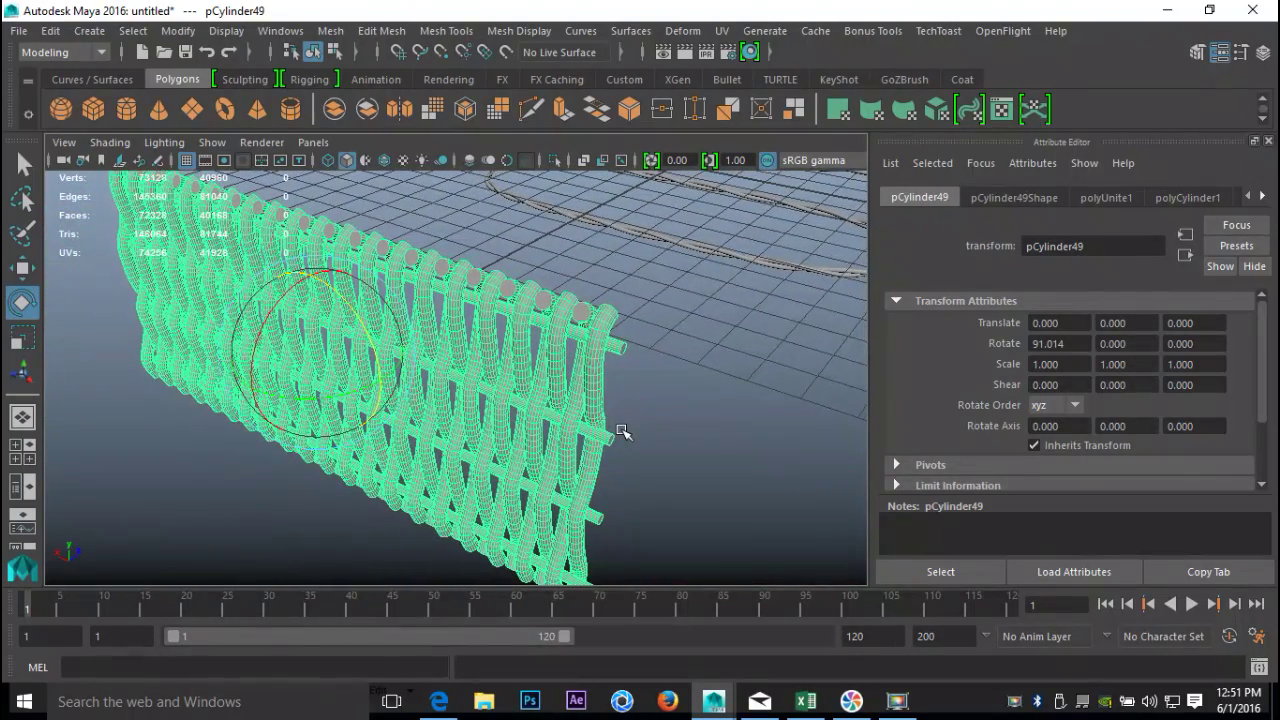